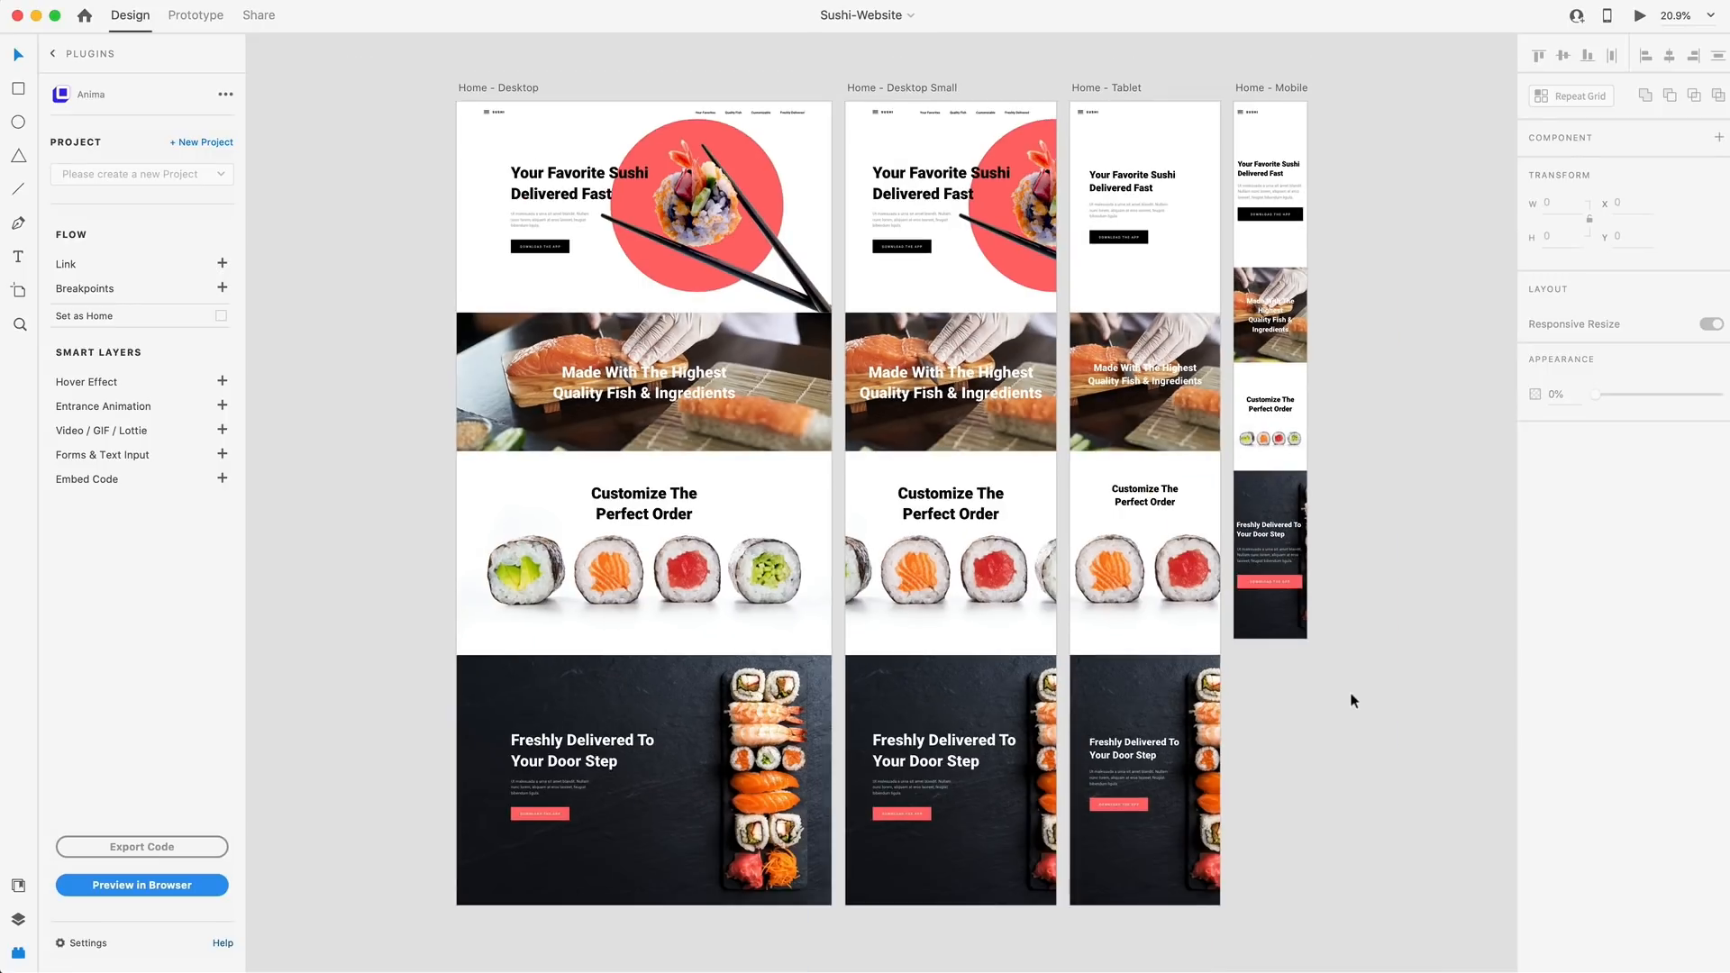
Bring up the list of installed plugins and look at the plugin library's browse page
{"action": "left_click_drag", "start_coordinate": [1332, 653], "coordinate": [1083, 462]}
{"action": "left_click", "coordinate": [18, 952]}
{"action": "left_click", "coordinate": [18, 952]}
{"action": "left_click", "coordinate": [90, 55]}
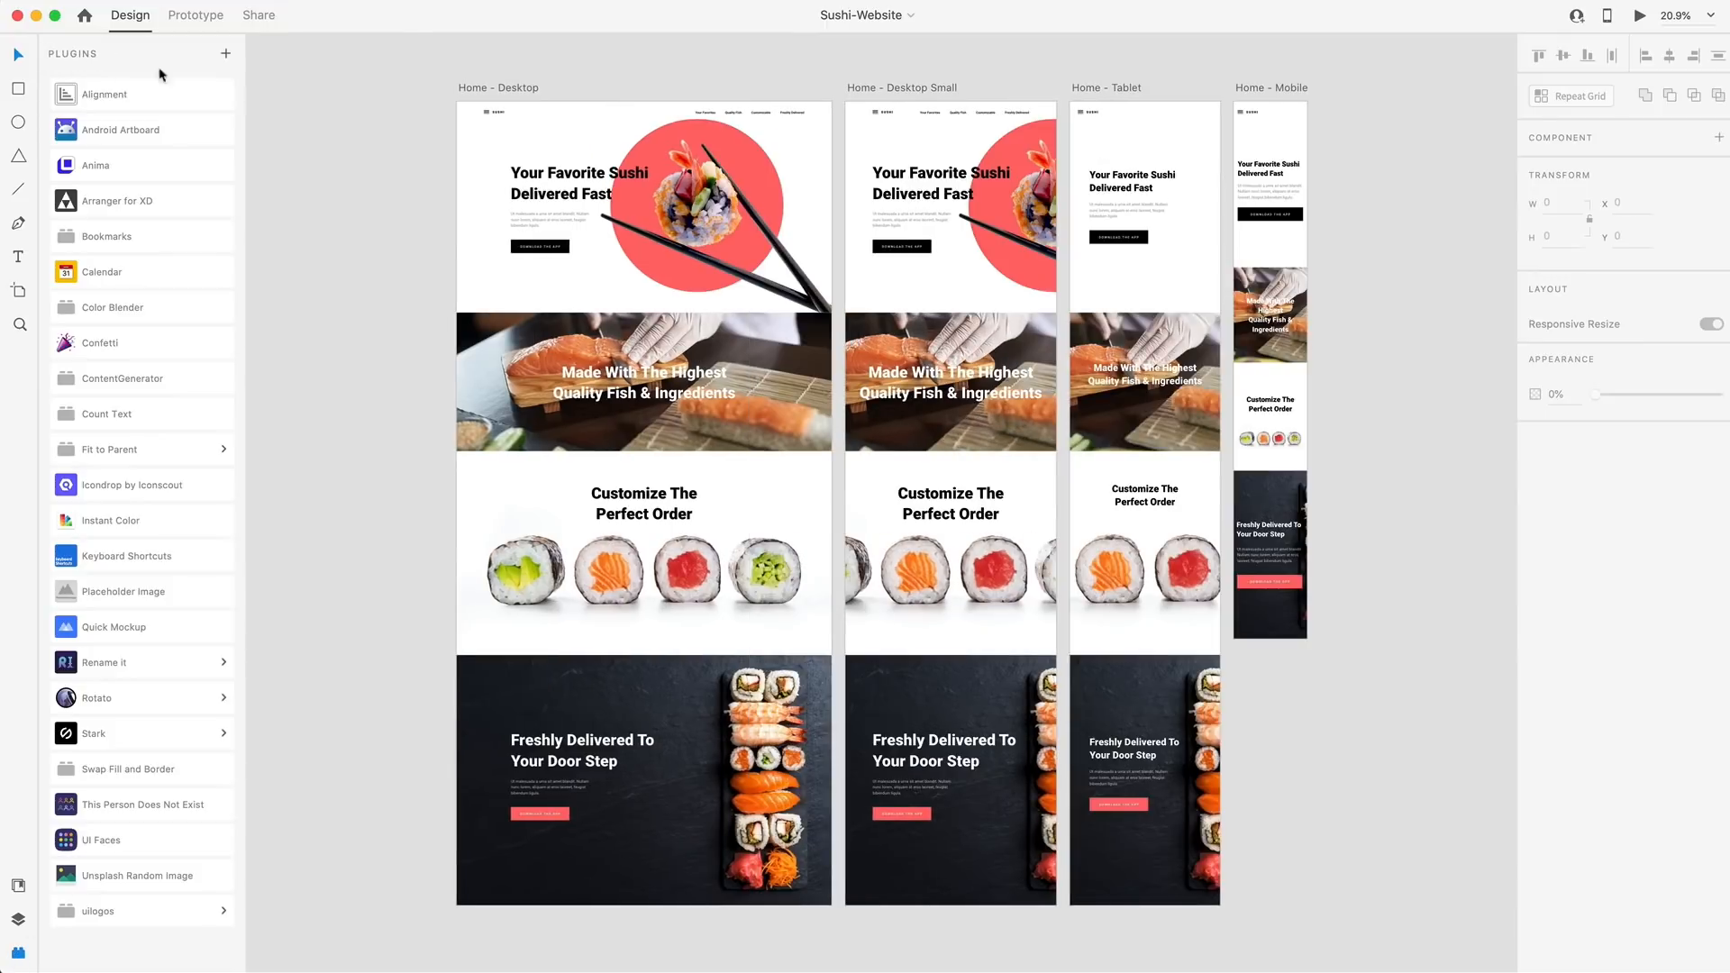
{"action": "left_click", "coordinate": [225, 54]}
{"action": "left_click", "coordinate": [1534, 261]}
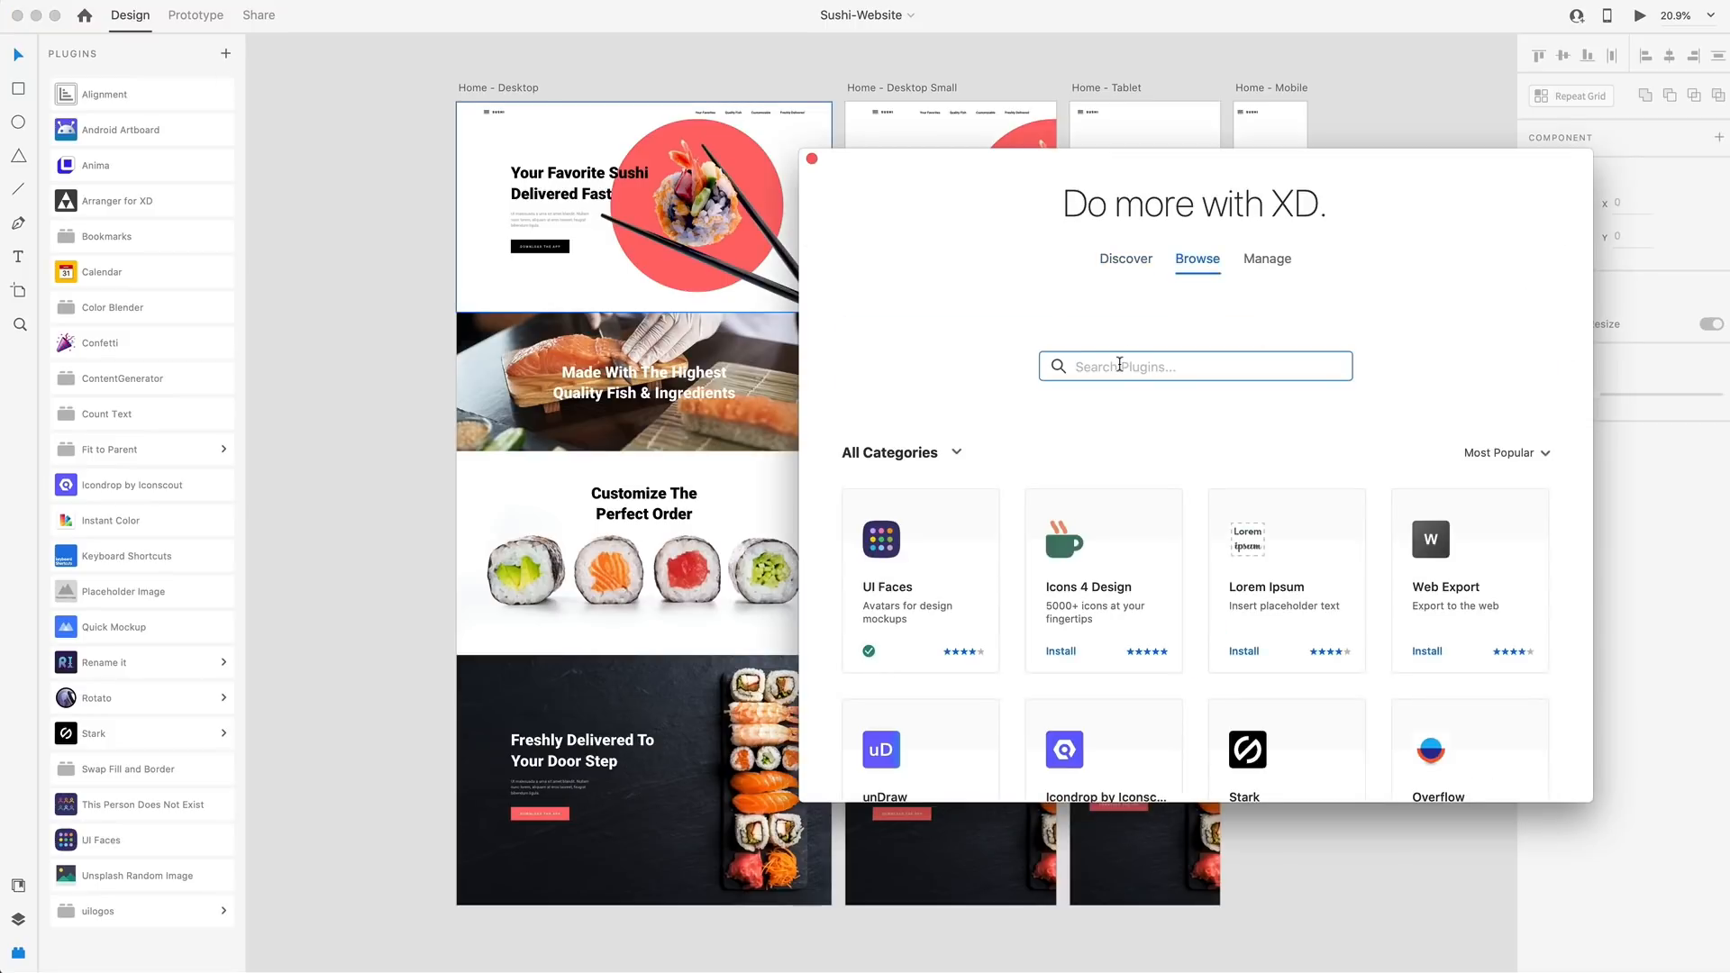
{"action": "left_click", "coordinate": [811, 158]}
Open the Anima plugin and create a project named Sushi Website in the Personal workspace
{"action": "left_click", "coordinate": [117, 168]}
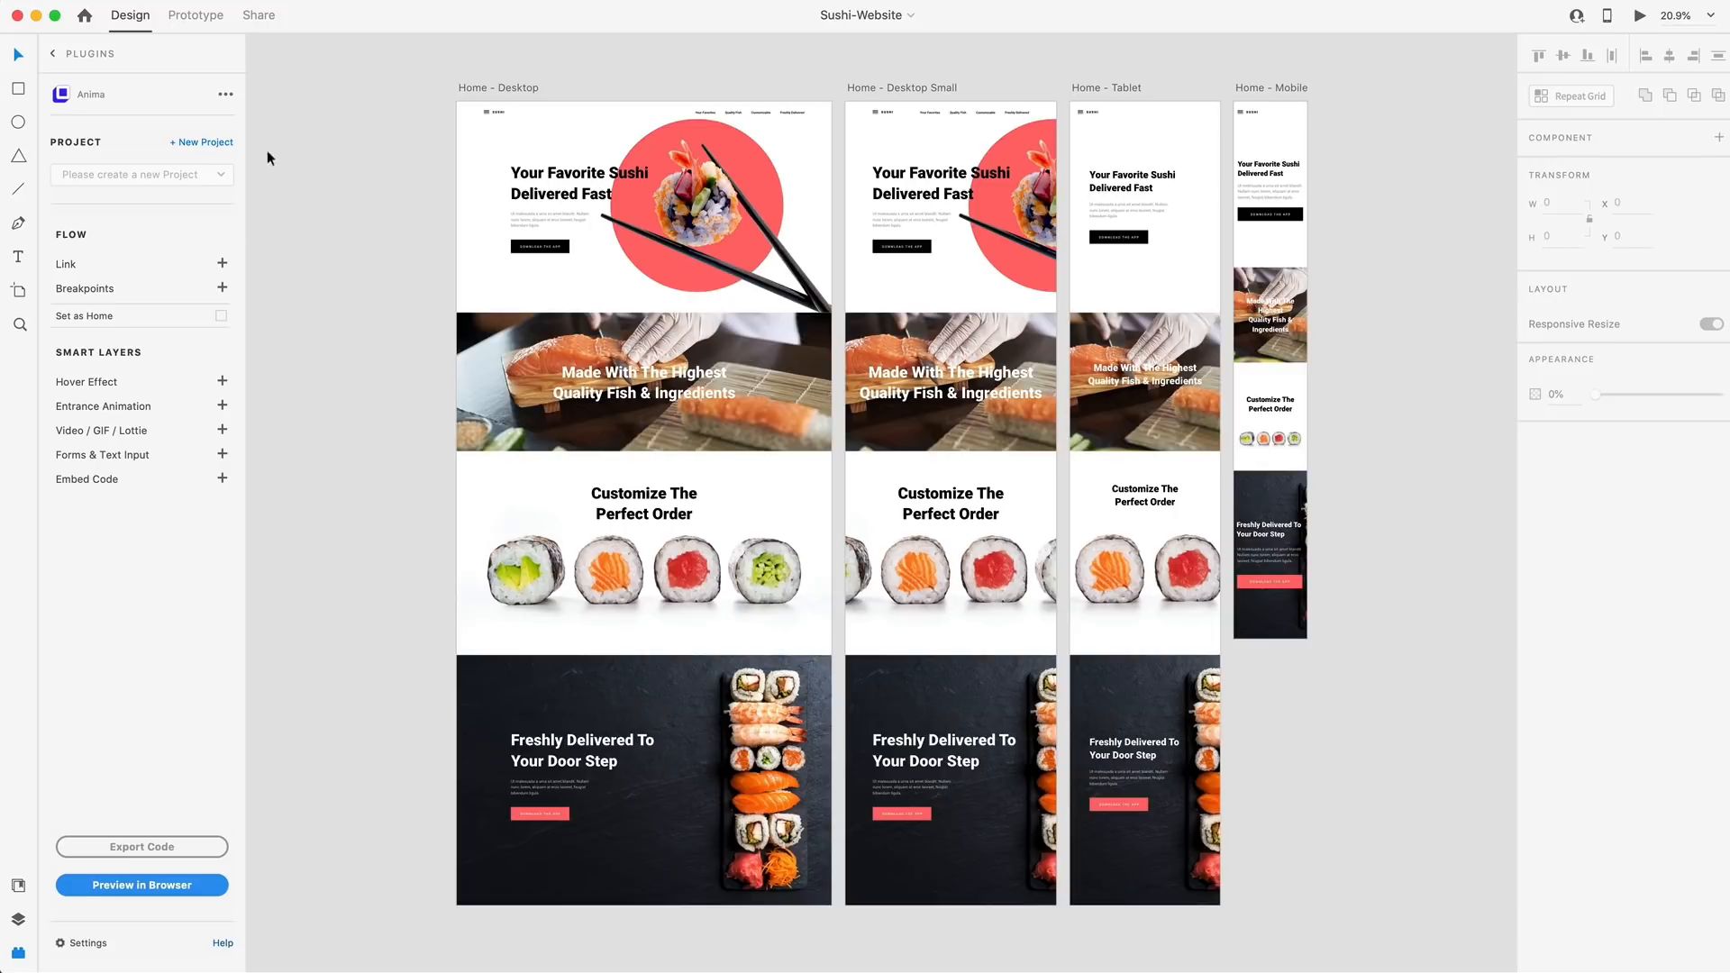
{"action": "left_click", "coordinate": [206, 144]}
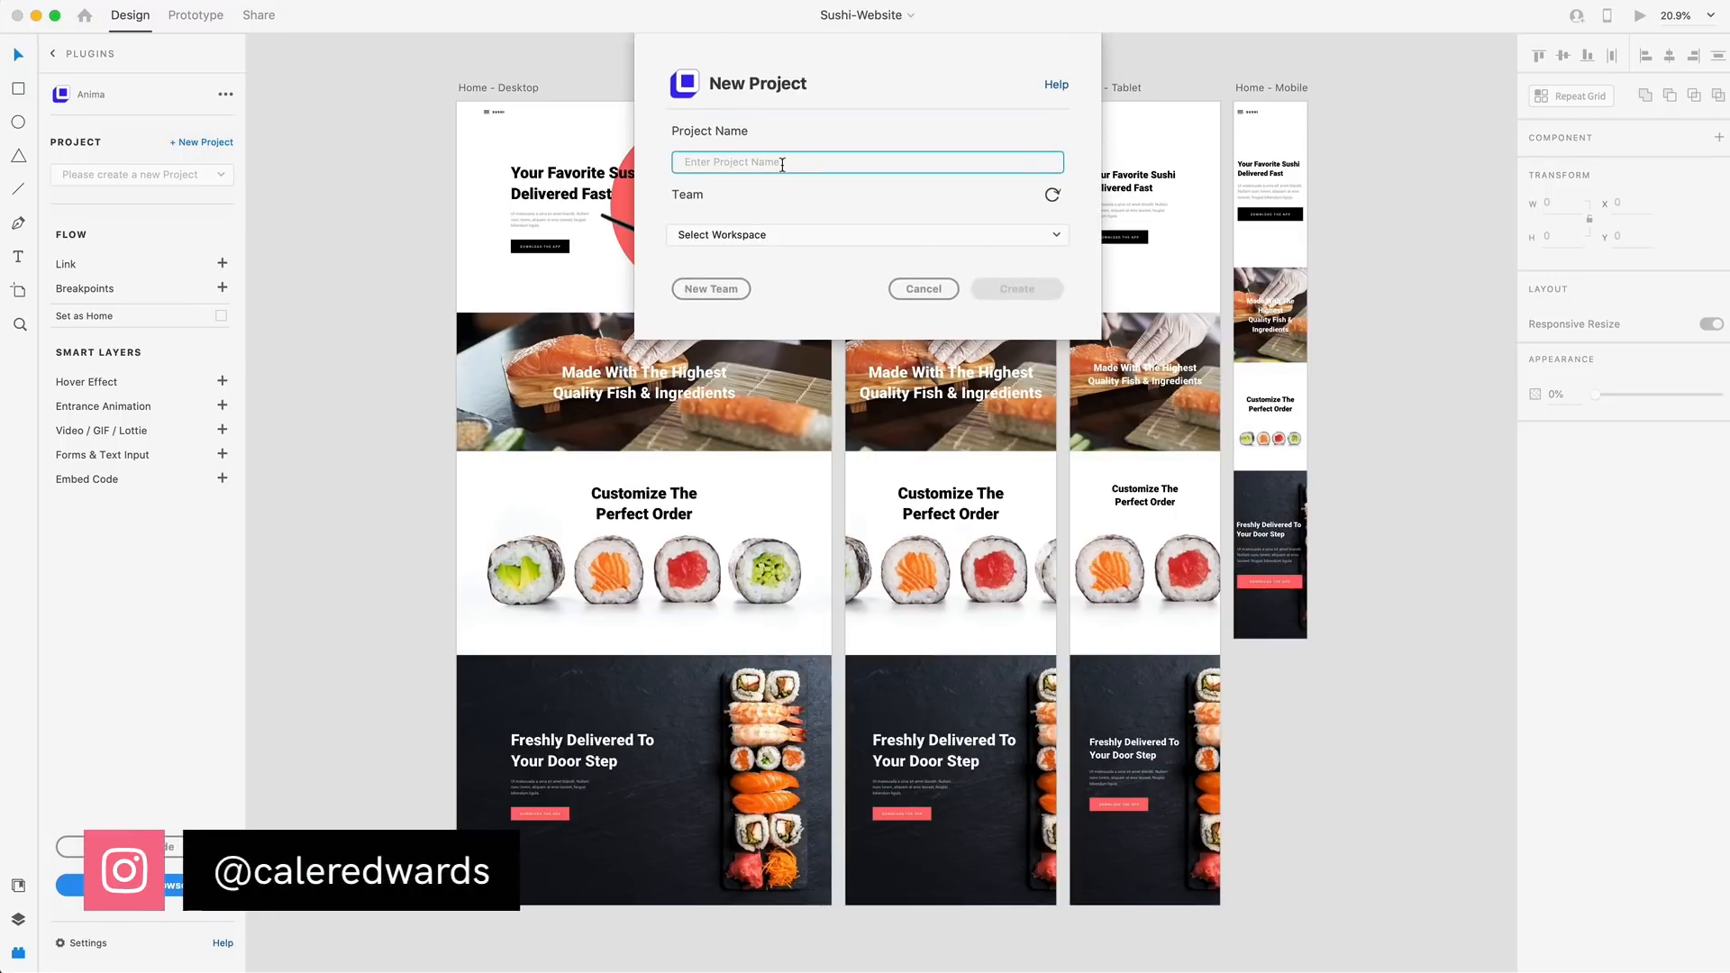
{"action": "type", "text": "Sushi Website"}
{"action": "left_click", "coordinate": [793, 216]}
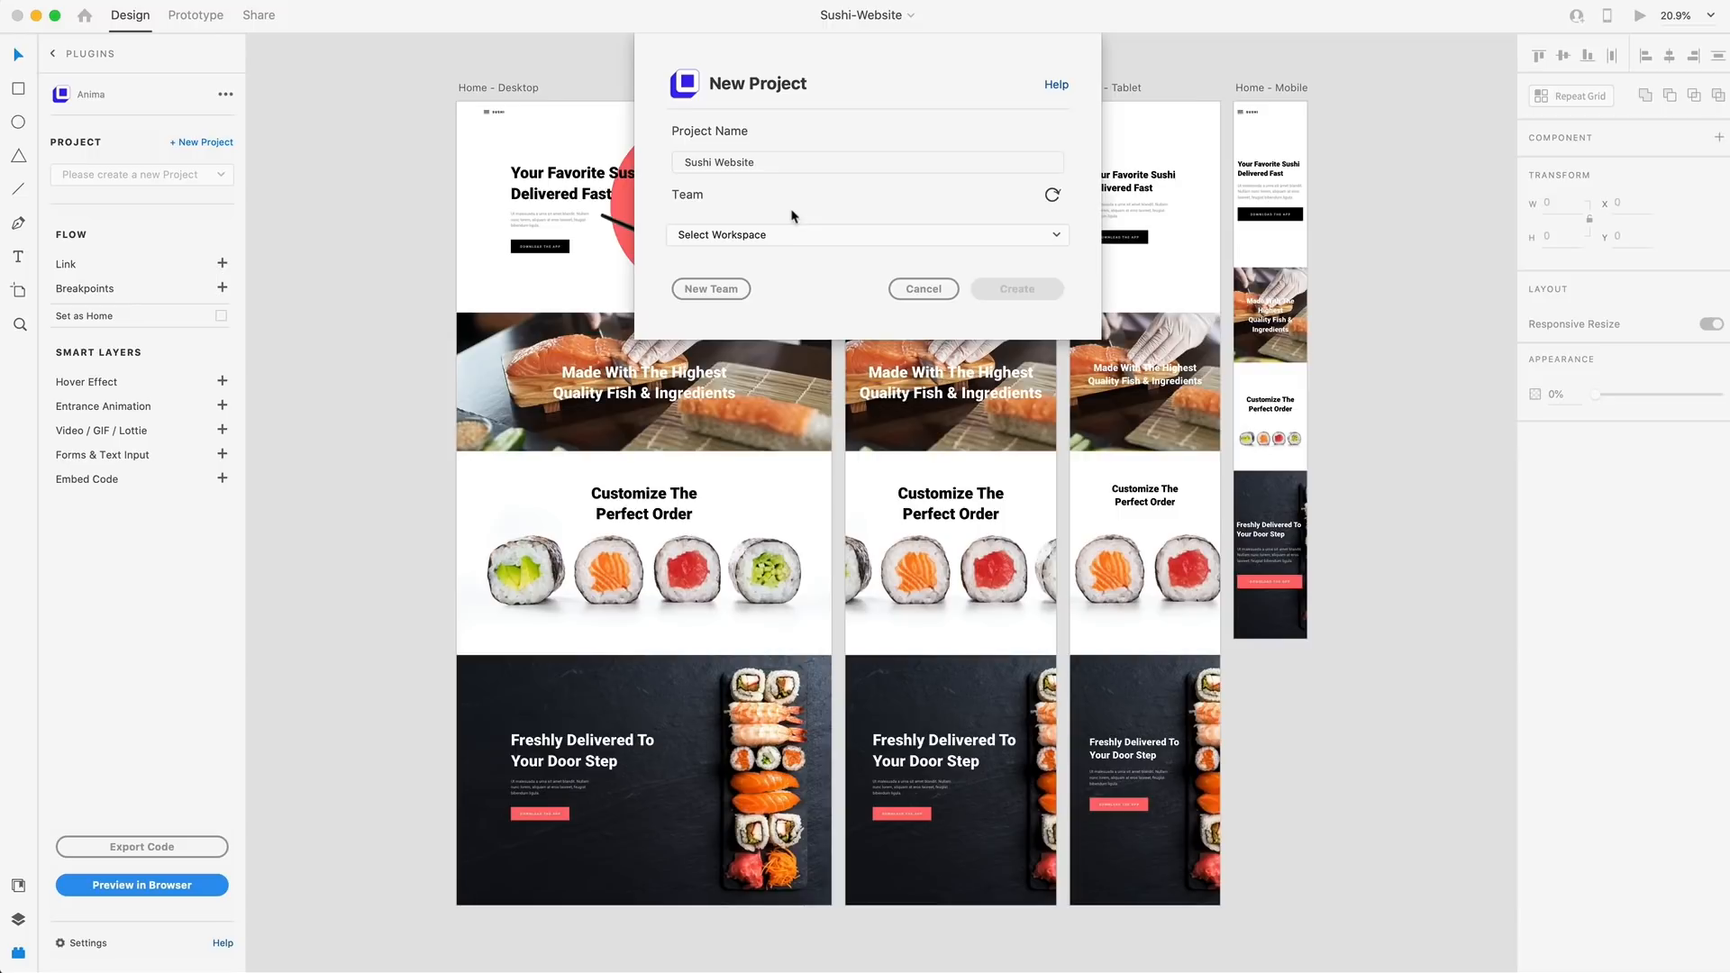
{"action": "left_click", "coordinate": [730, 236]}
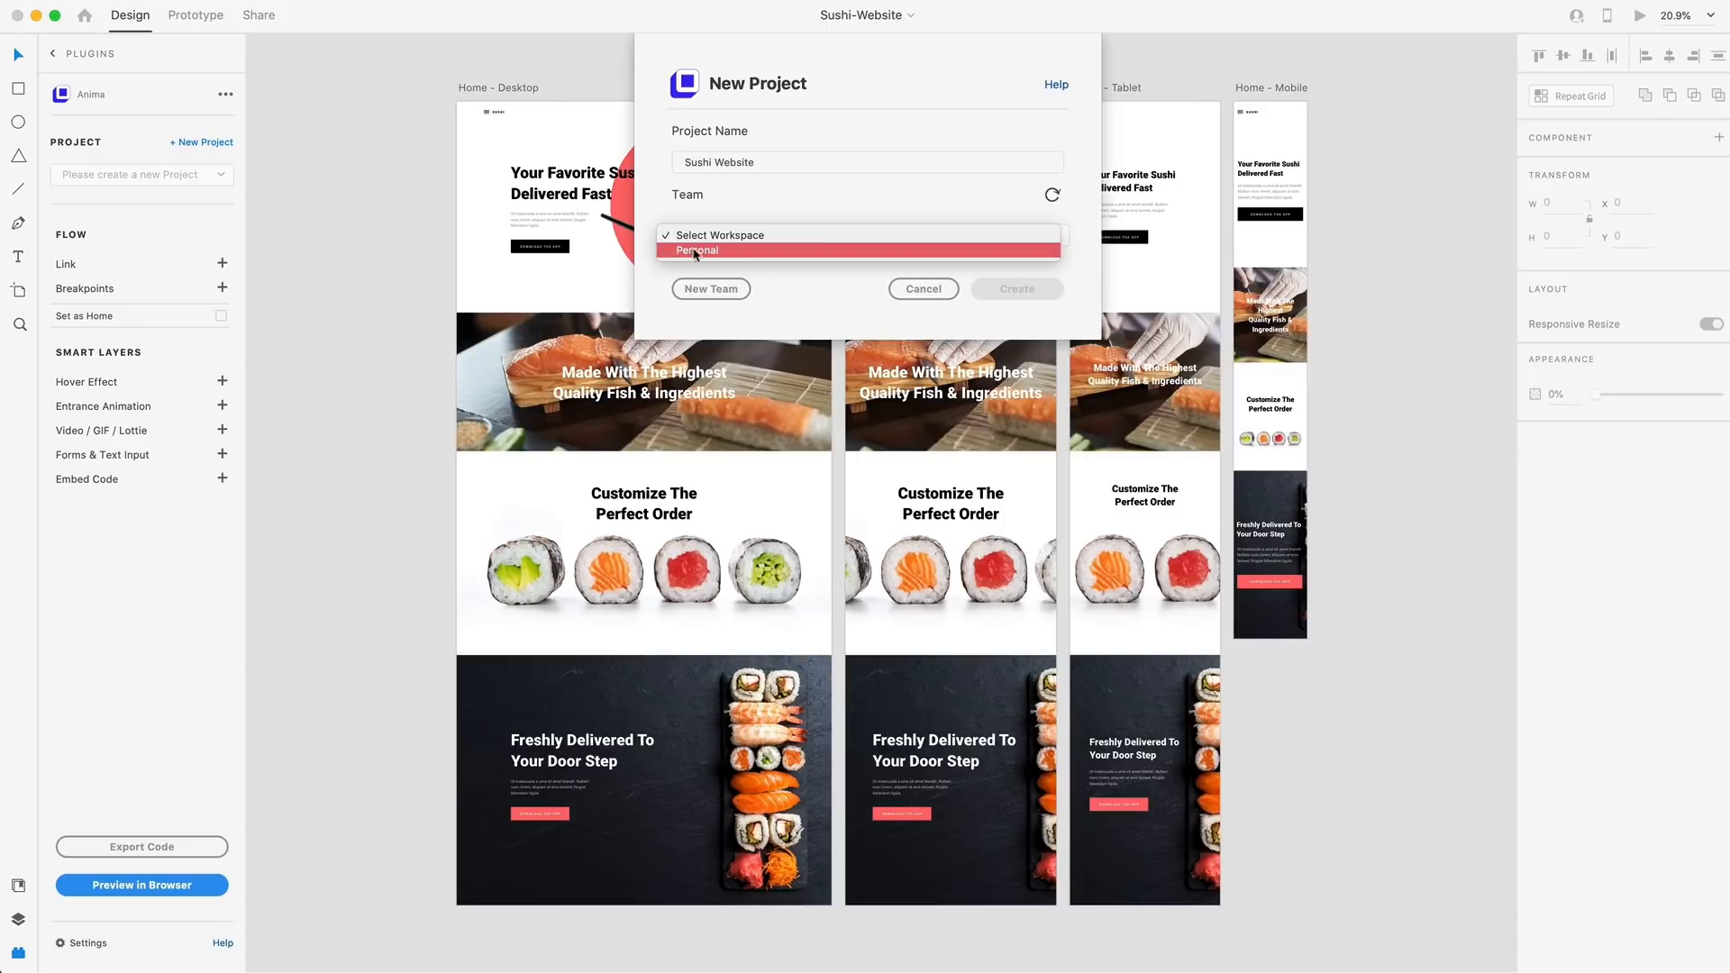
{"action": "left_click", "coordinate": [697, 252]}
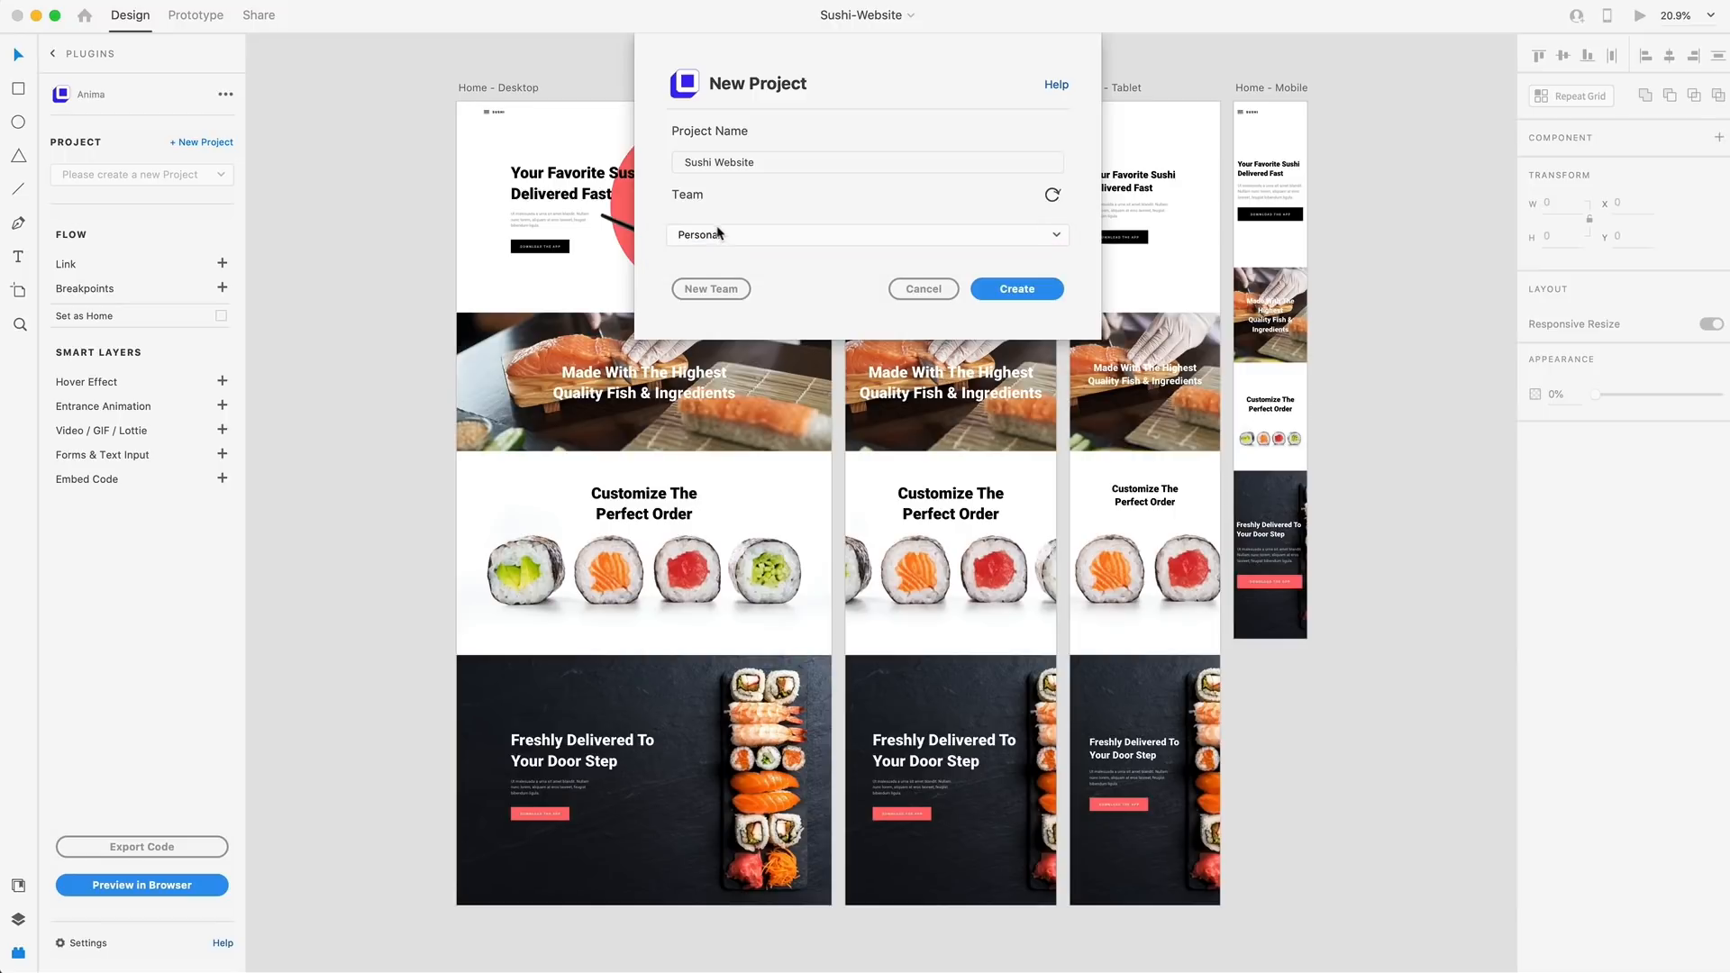
{"action": "left_click", "coordinate": [1016, 289]}
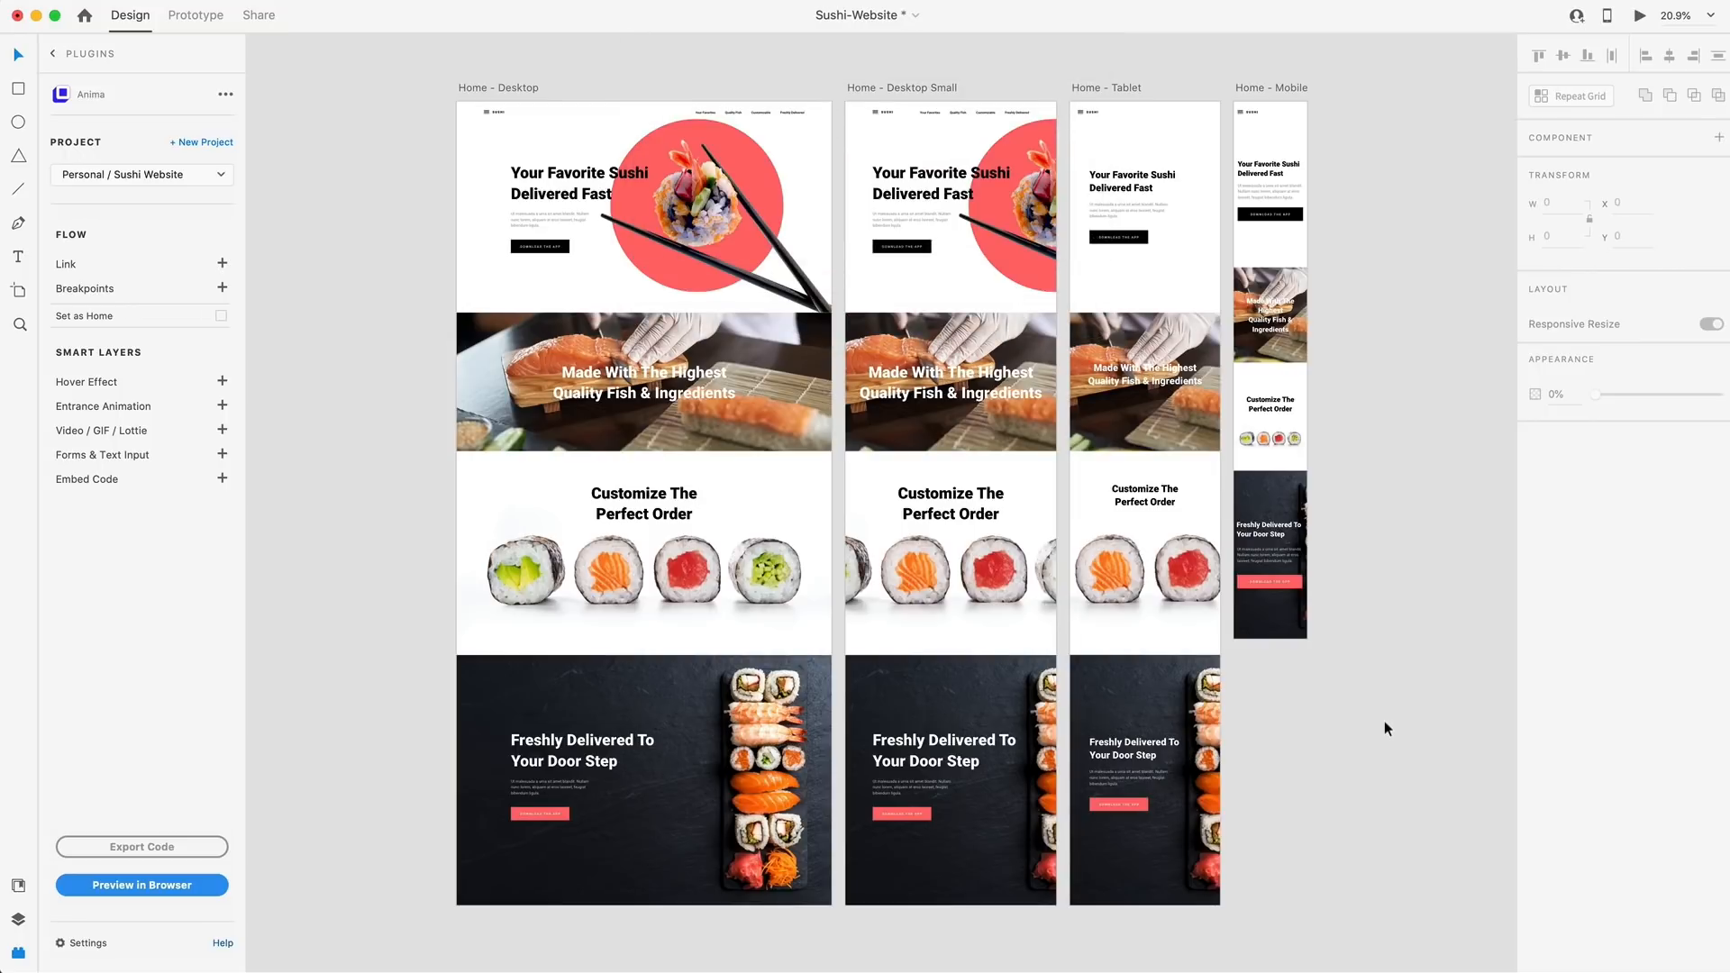
Generate a browser preview of the Home - Desktop artboard and open the prototype draft
{"action": "left_click", "coordinate": [470, 87]}
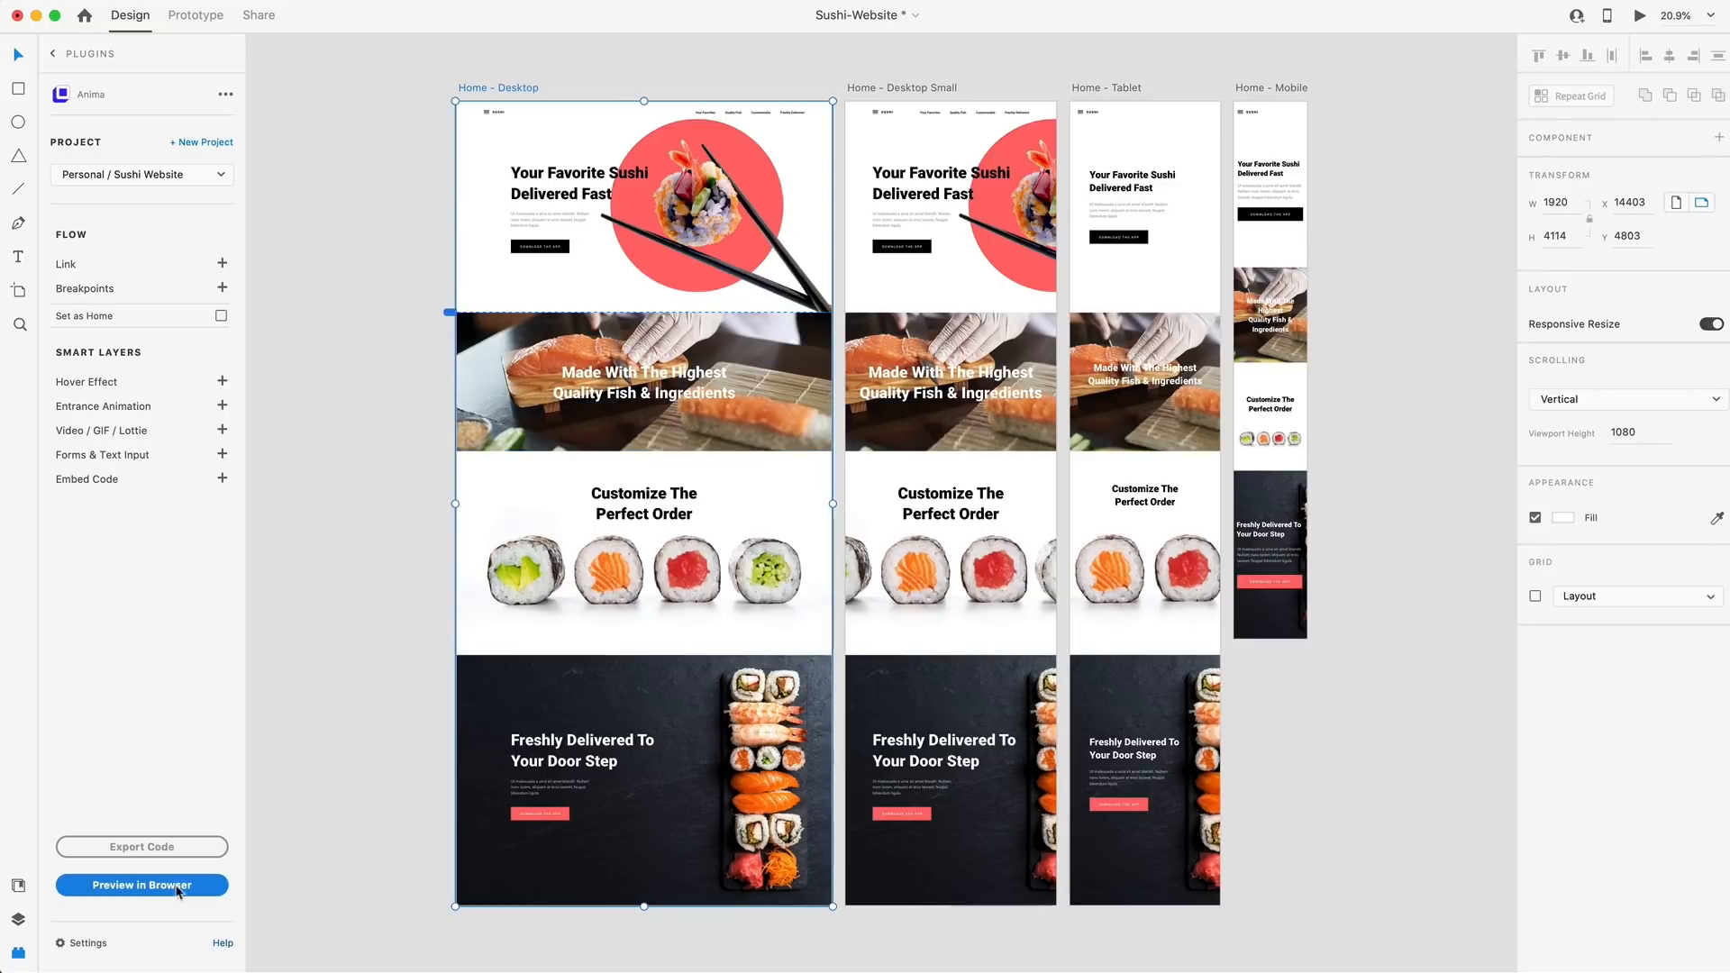
{"action": "left_click", "coordinate": [152, 892]}
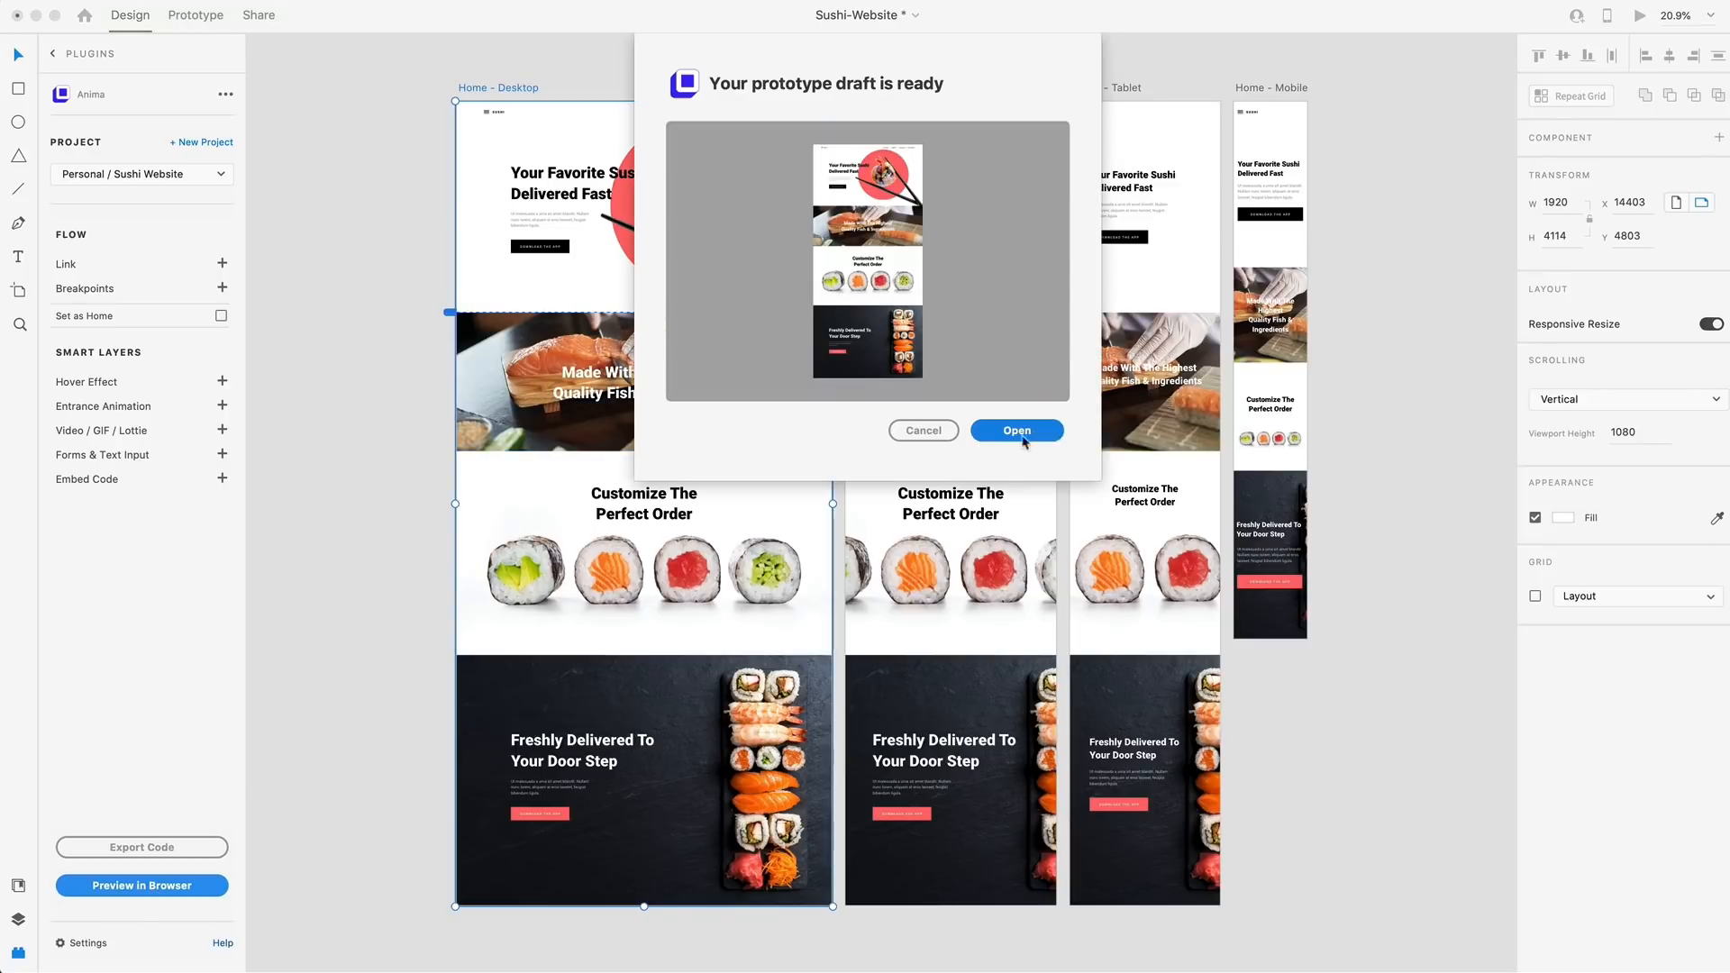
{"action": "left_click", "coordinate": [1016, 430]}
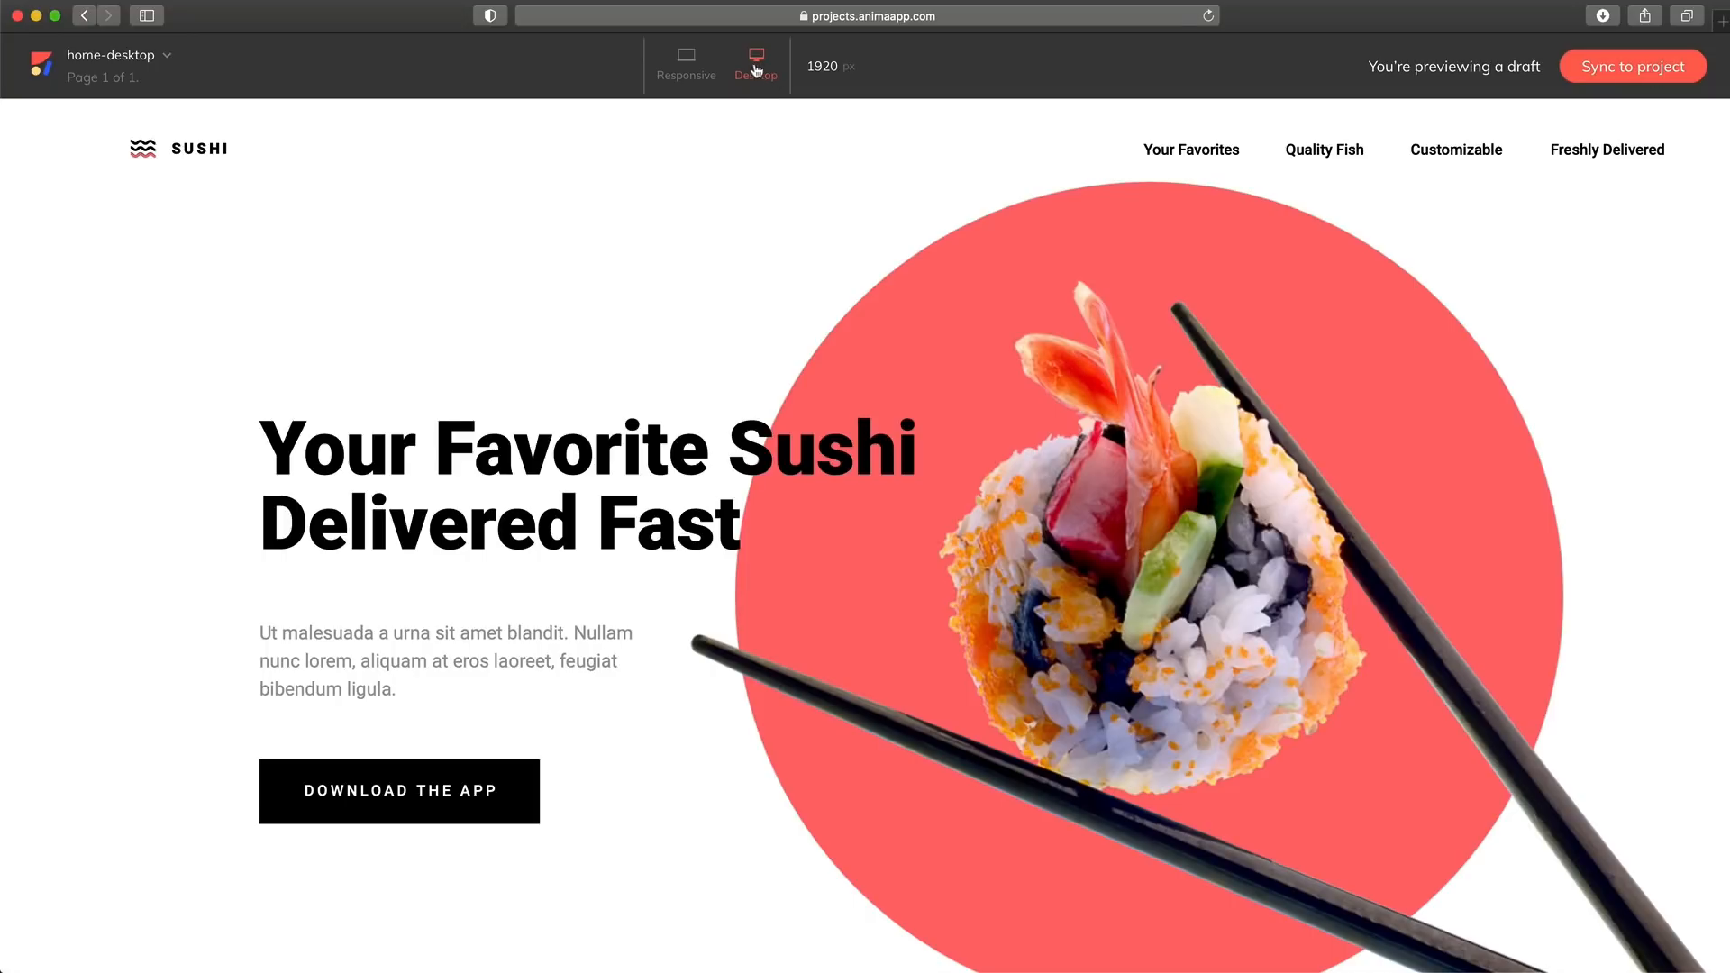
Check the draft in responsive mode, return to the desktop size, and review the page's sections
{"action": "left_click", "coordinate": [686, 65]}
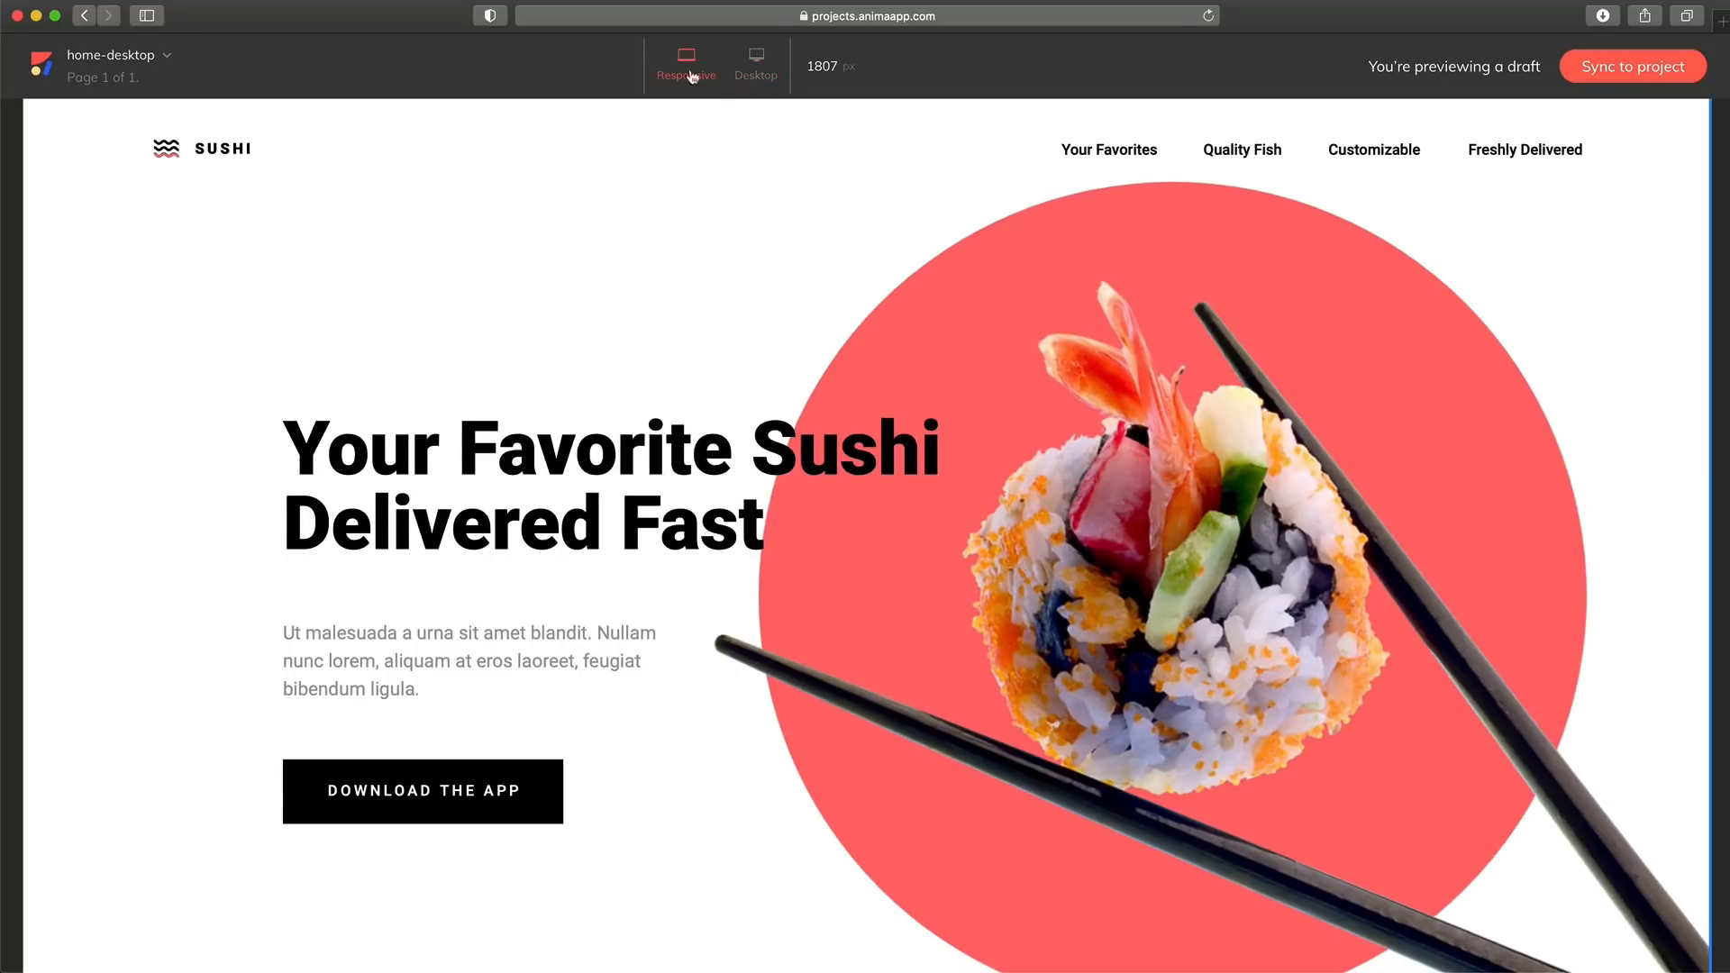
{"action": "left_click_drag", "start_coordinate": [1631, 445], "coordinate": [1711, 467]}
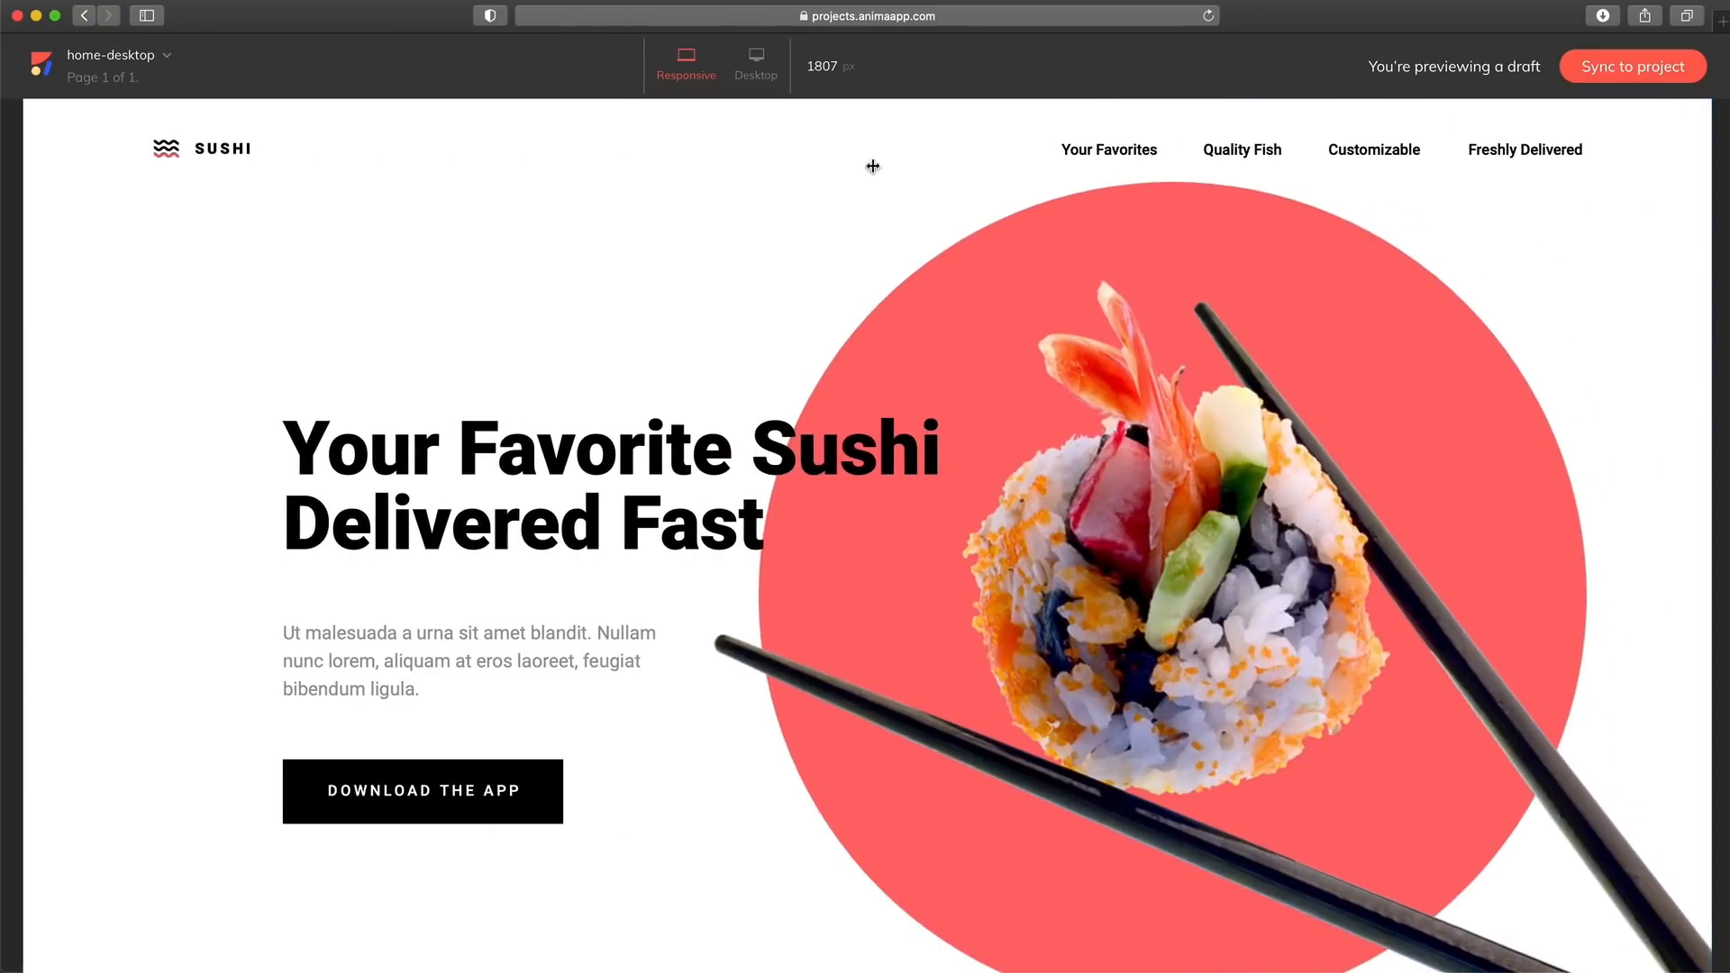
{"action": "left_click", "coordinate": [768, 65]}
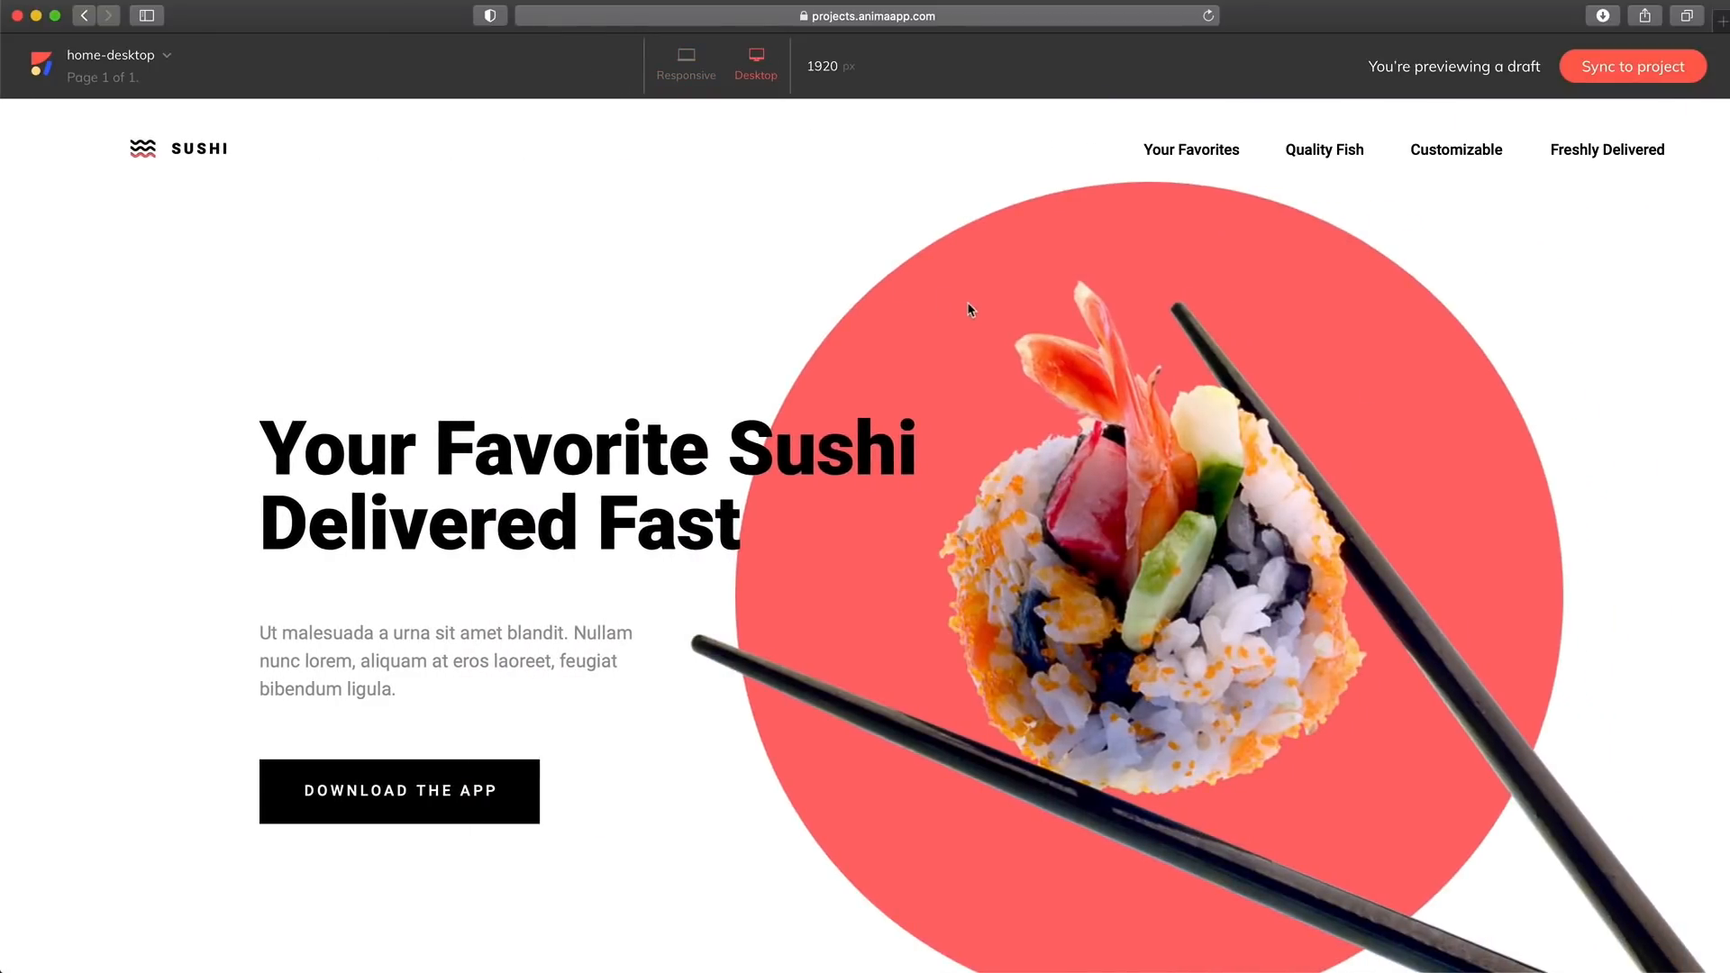
{"action": "scroll", "coordinate": [978, 315], "scroll_direction": "down", "scroll_amount": 20}
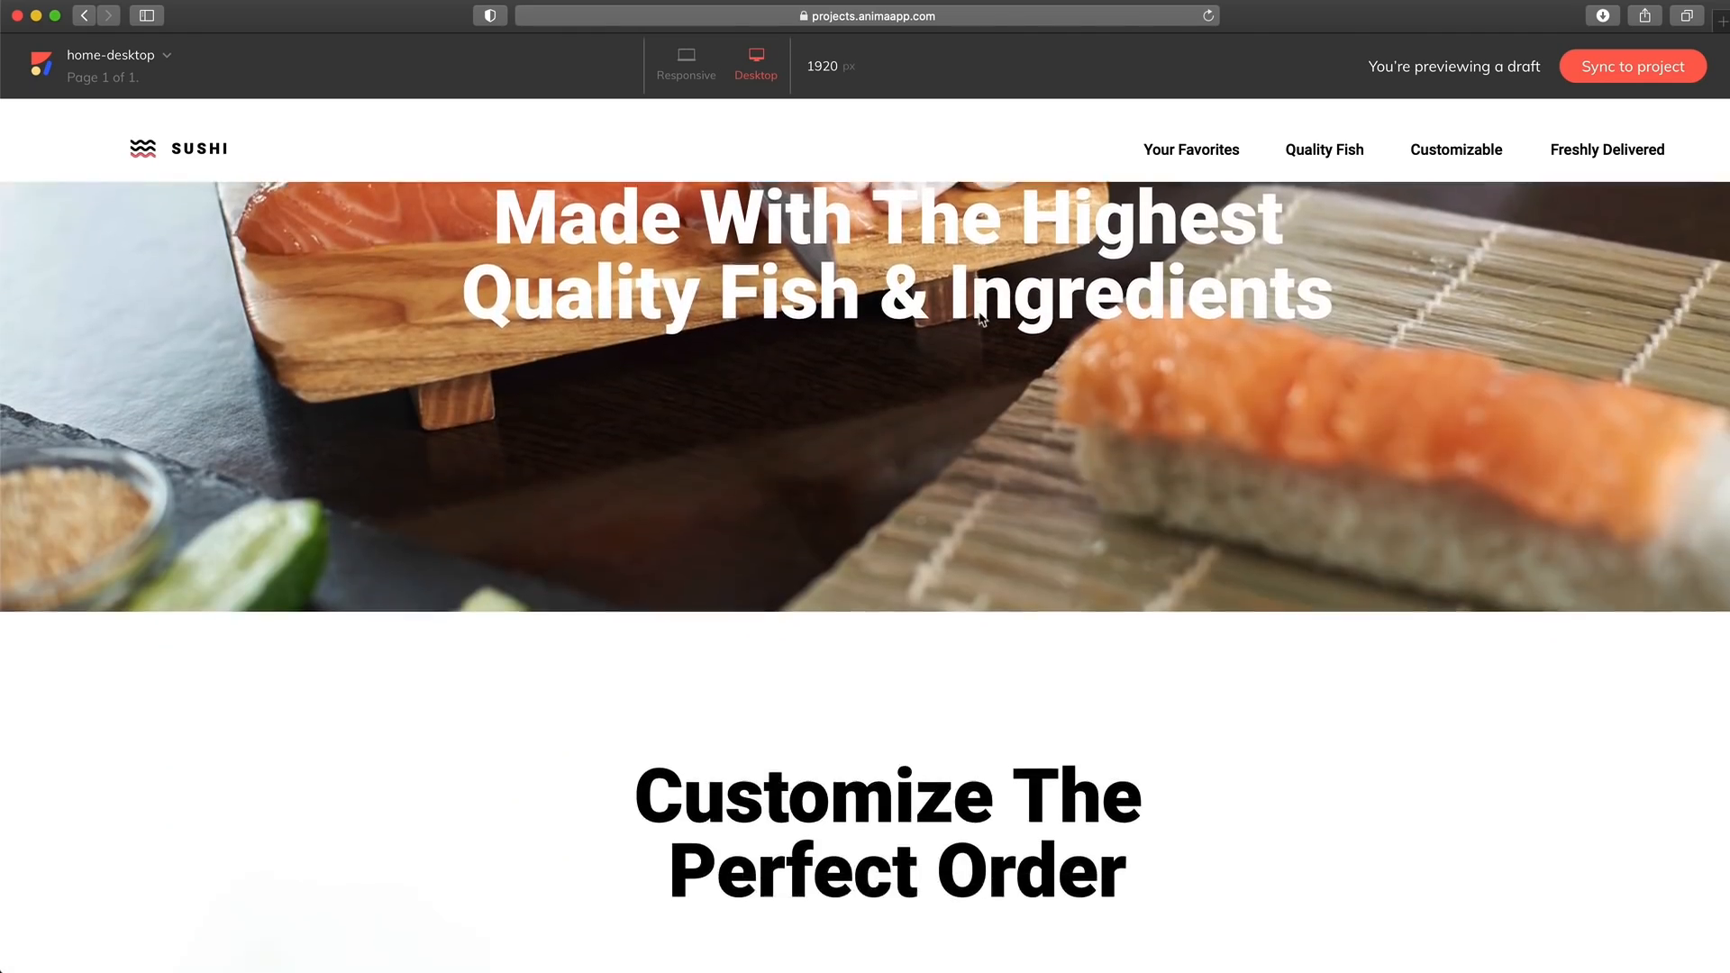
{"action": "scroll", "coordinate": [981, 319], "scroll_direction": "up", "scroll_amount": 20}
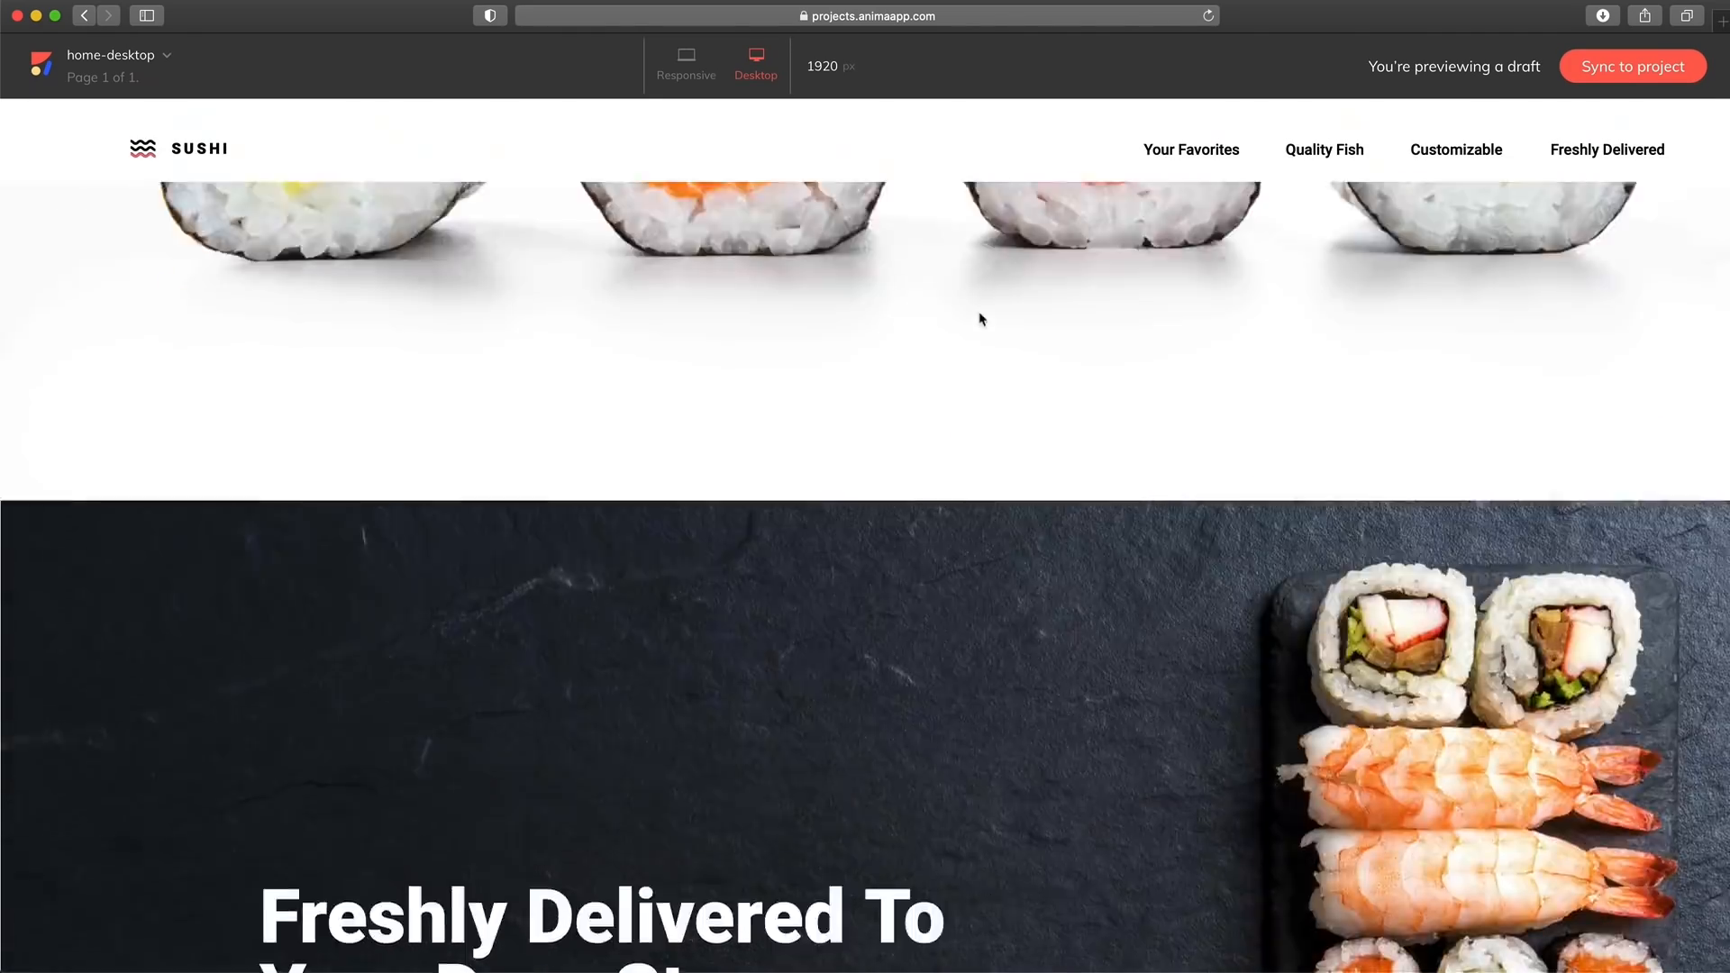
{"action": "scroll", "coordinate": [981, 318], "scroll_direction": "up", "scroll_amount": 3}
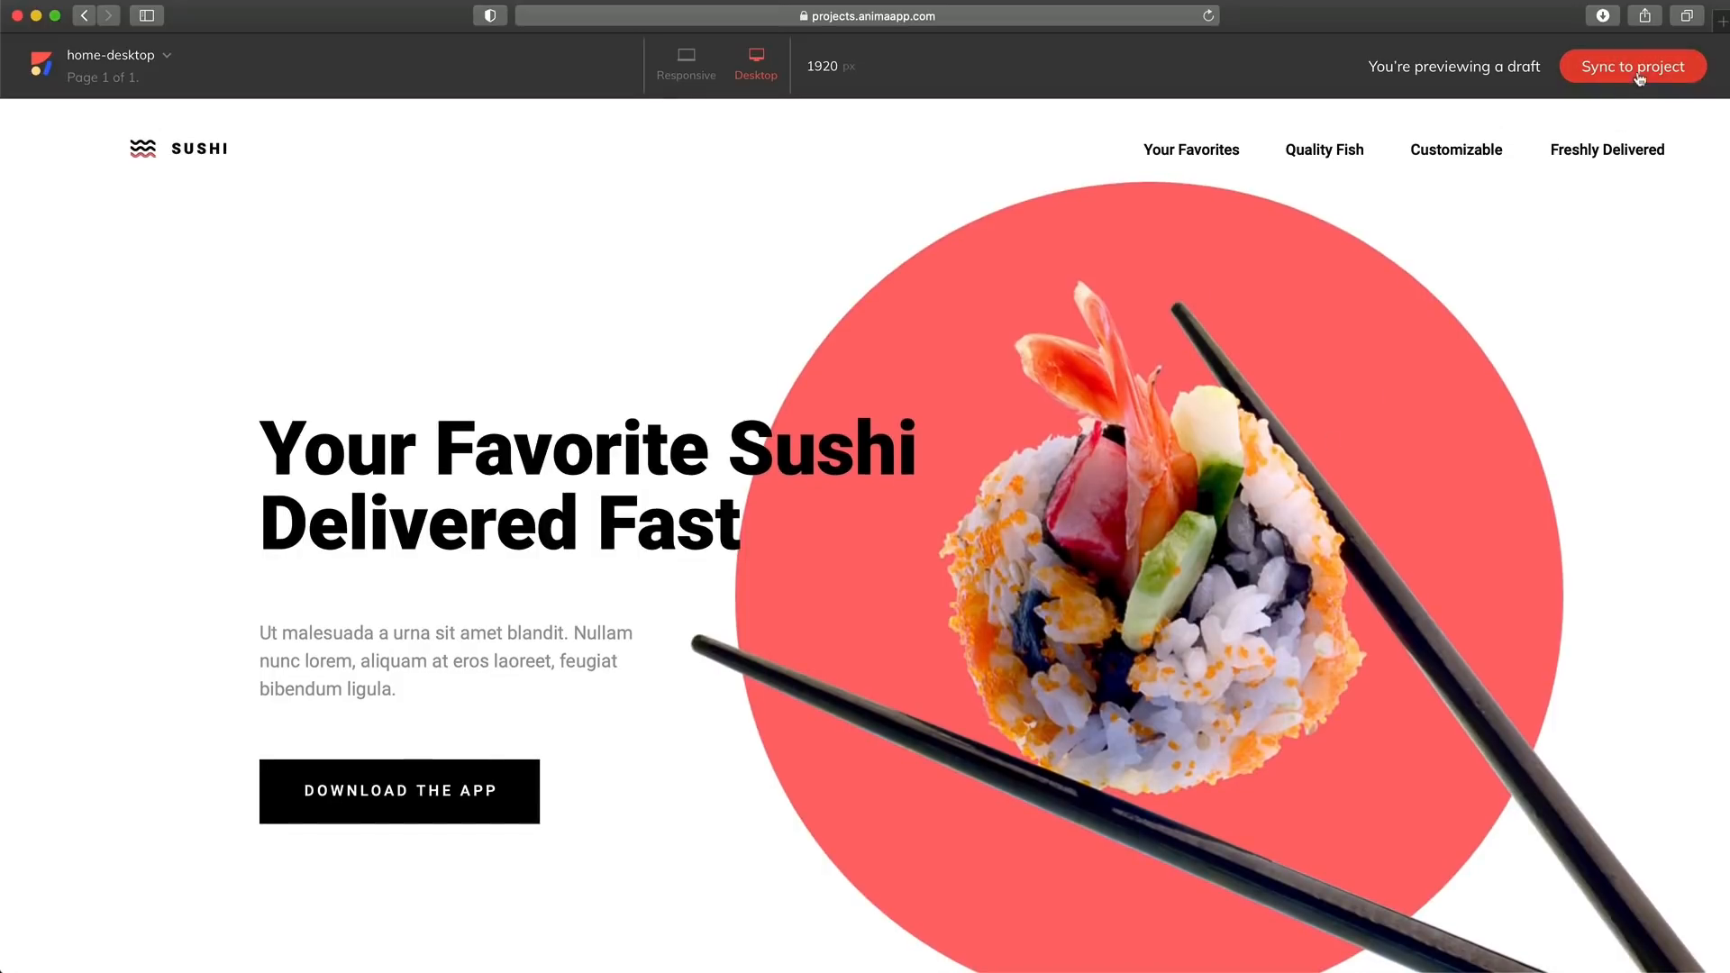
Sync the draft to the Sushi Website project and open its Home - Desktop screen
{"action": "left_click", "coordinate": [1629, 76]}
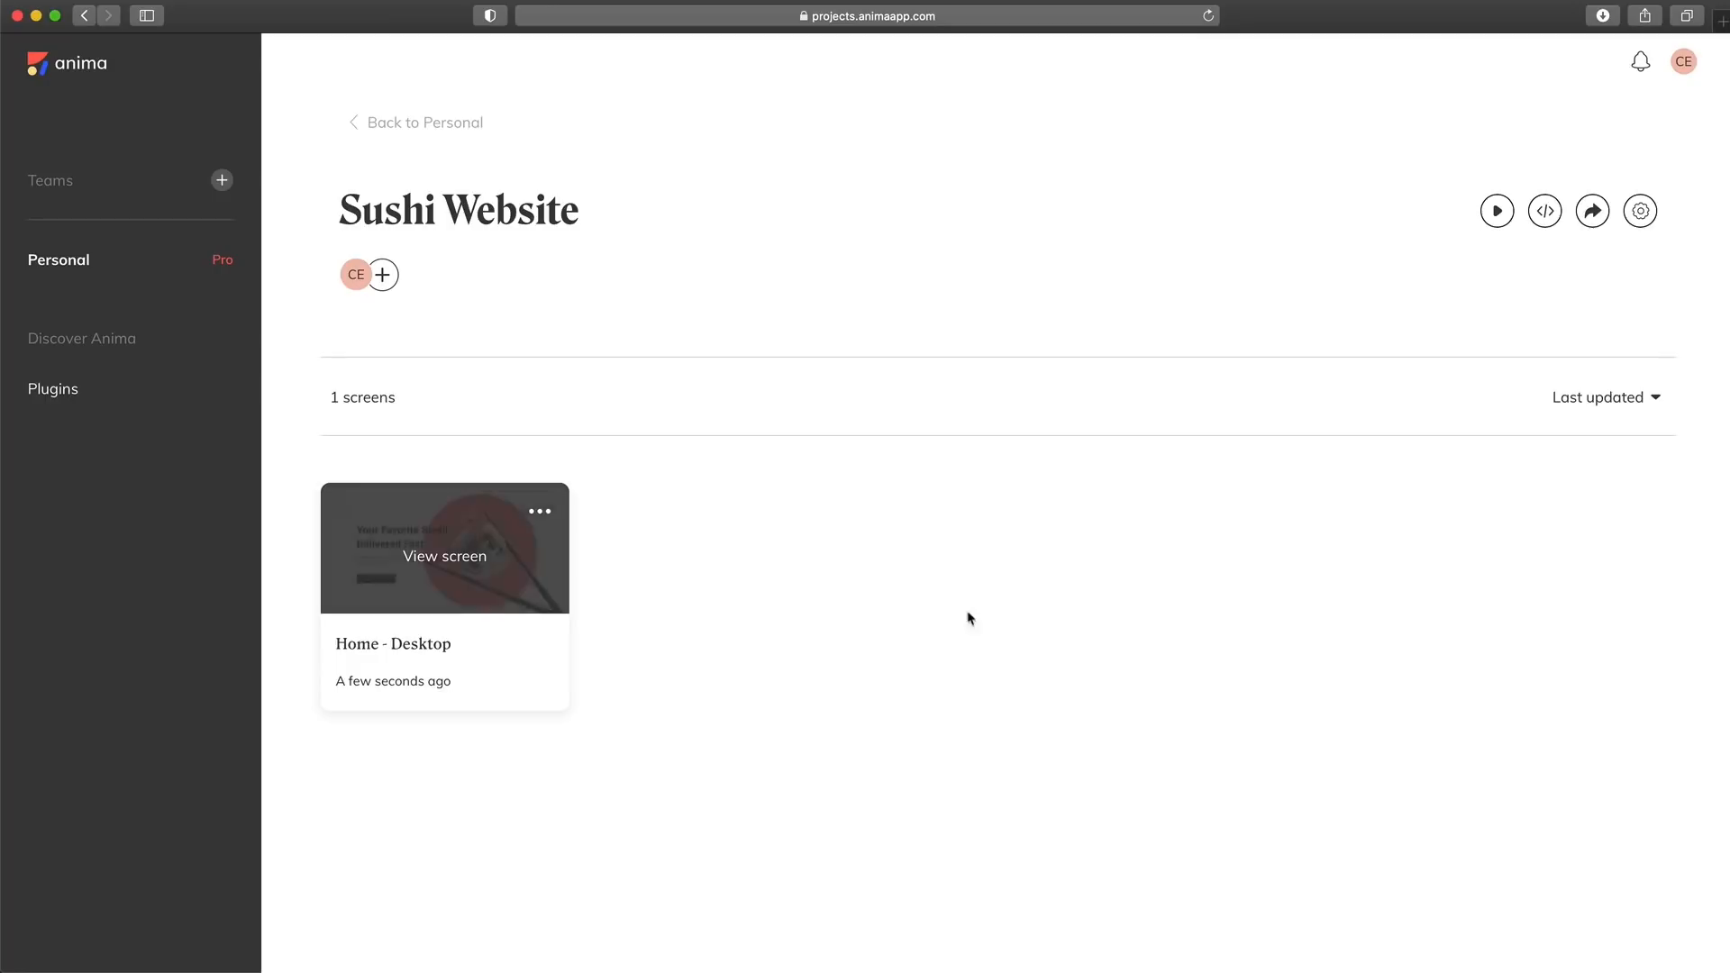
{"action": "mouse_move", "coordinate": [388, 561]}
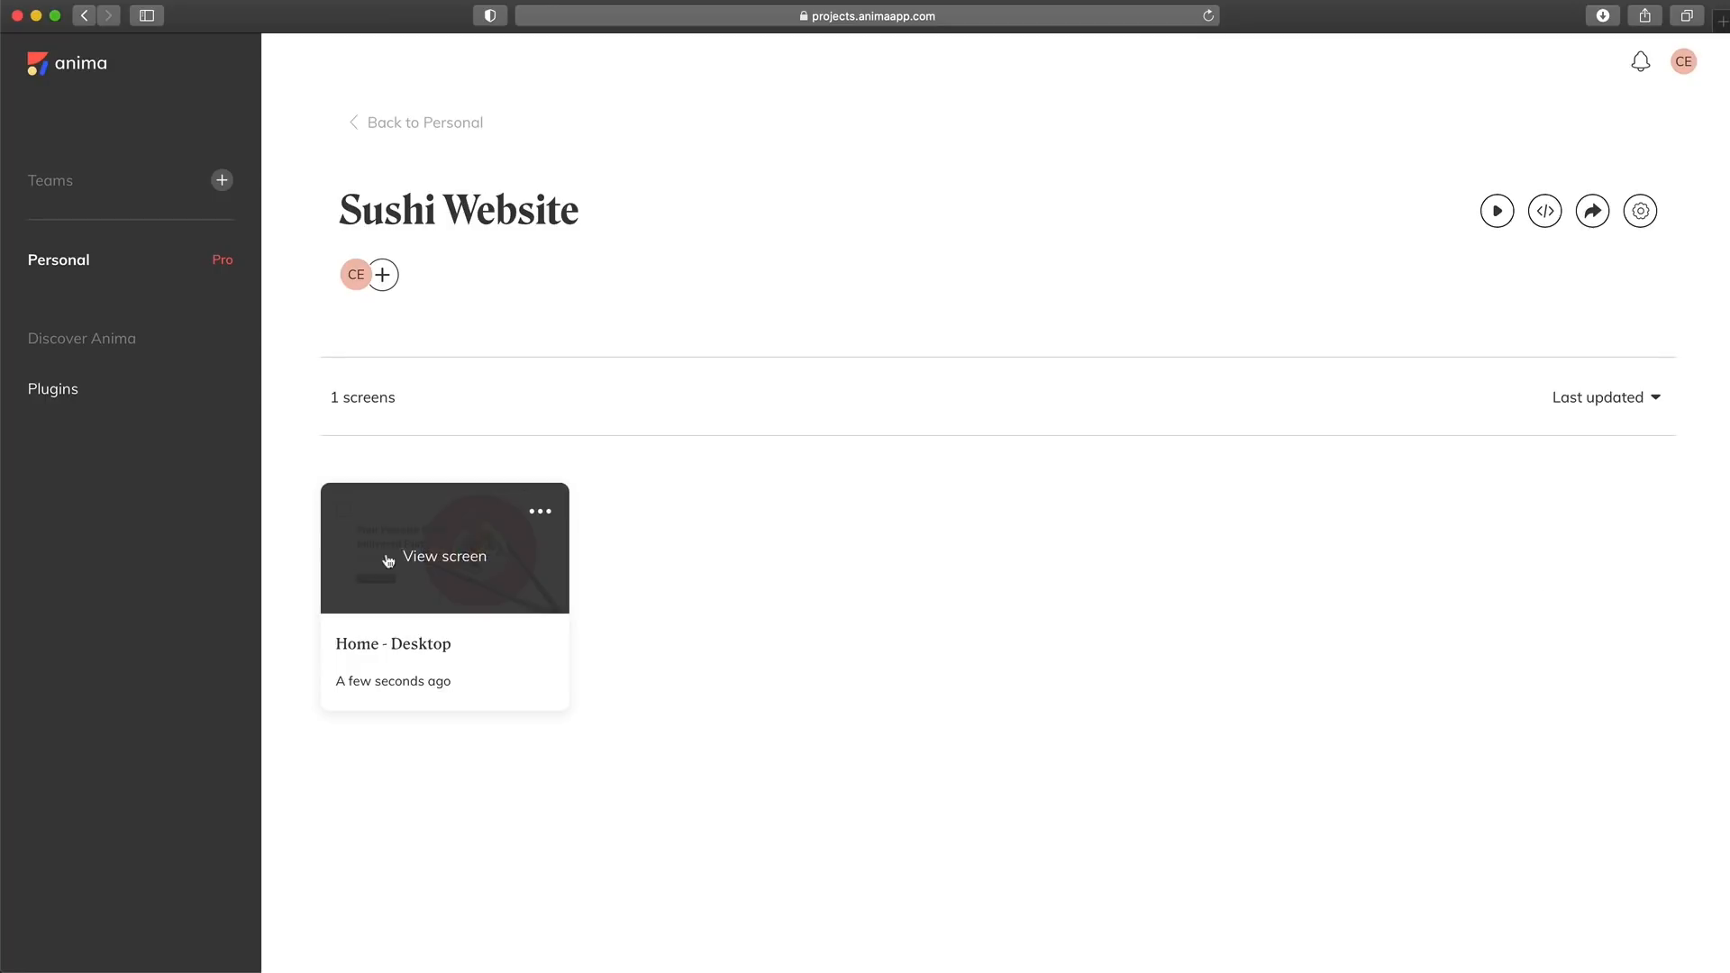
{"action": "left_click", "coordinate": [445, 564]}
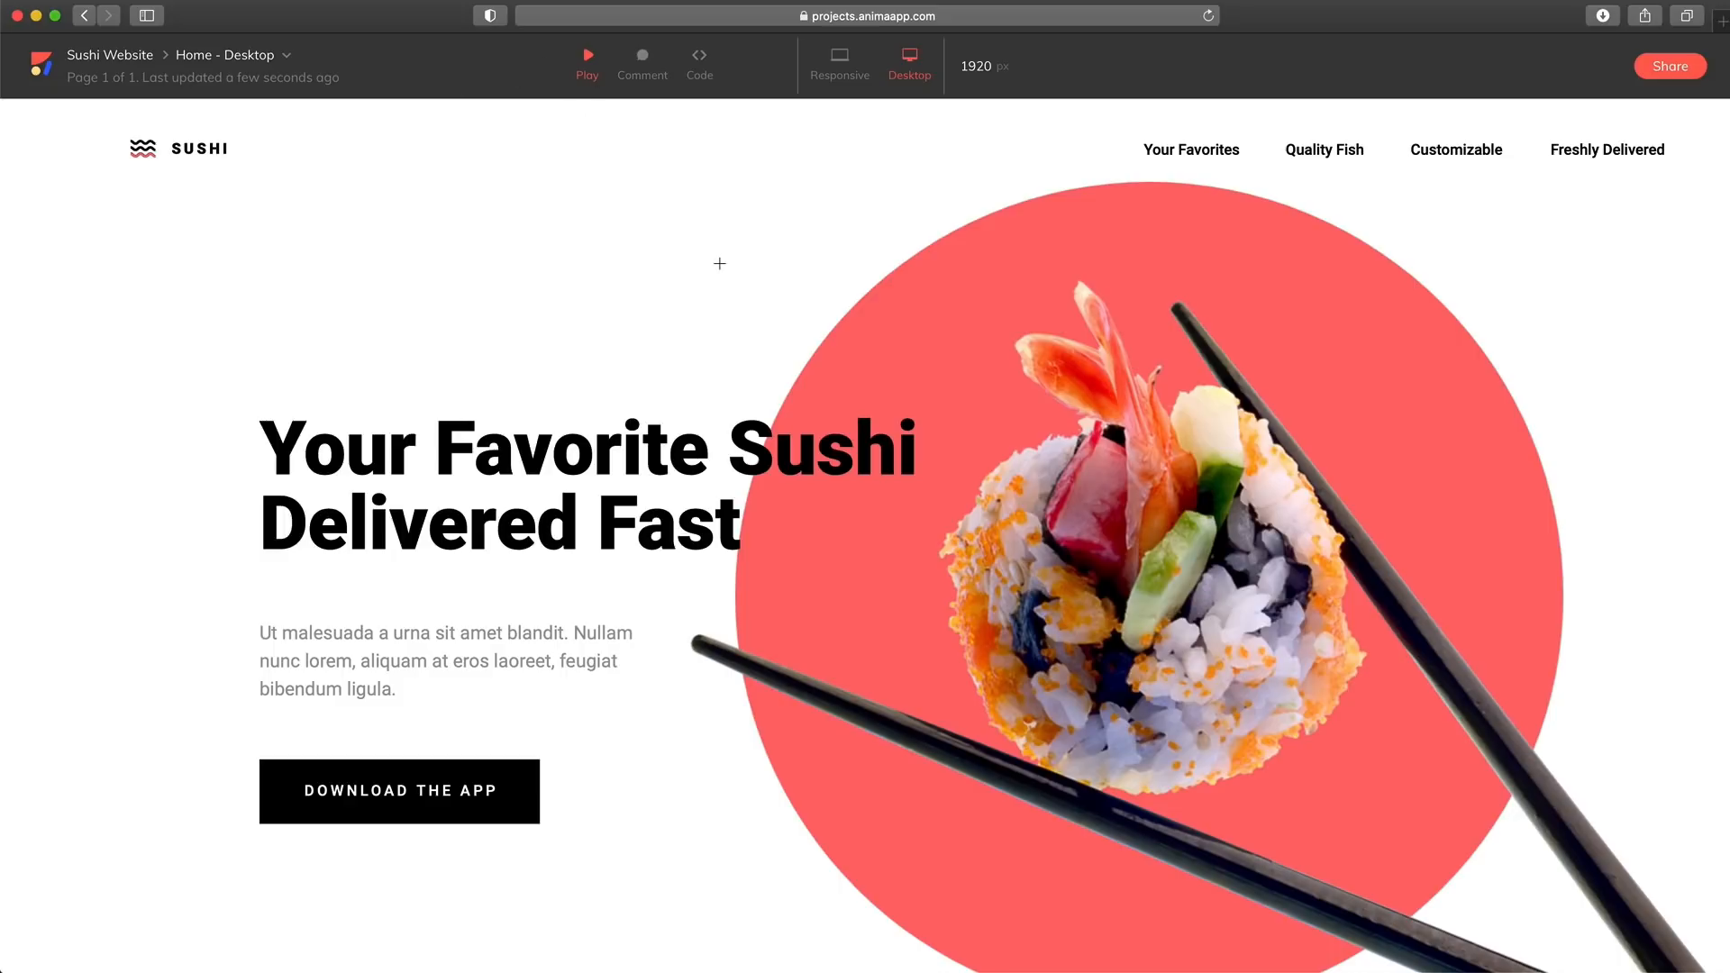
Review the synced page's sections, look at comment mode, and switch to code mode
{"action": "scroll", "coordinate": [719, 263], "scroll_direction": "down", "scroll_amount": 15}
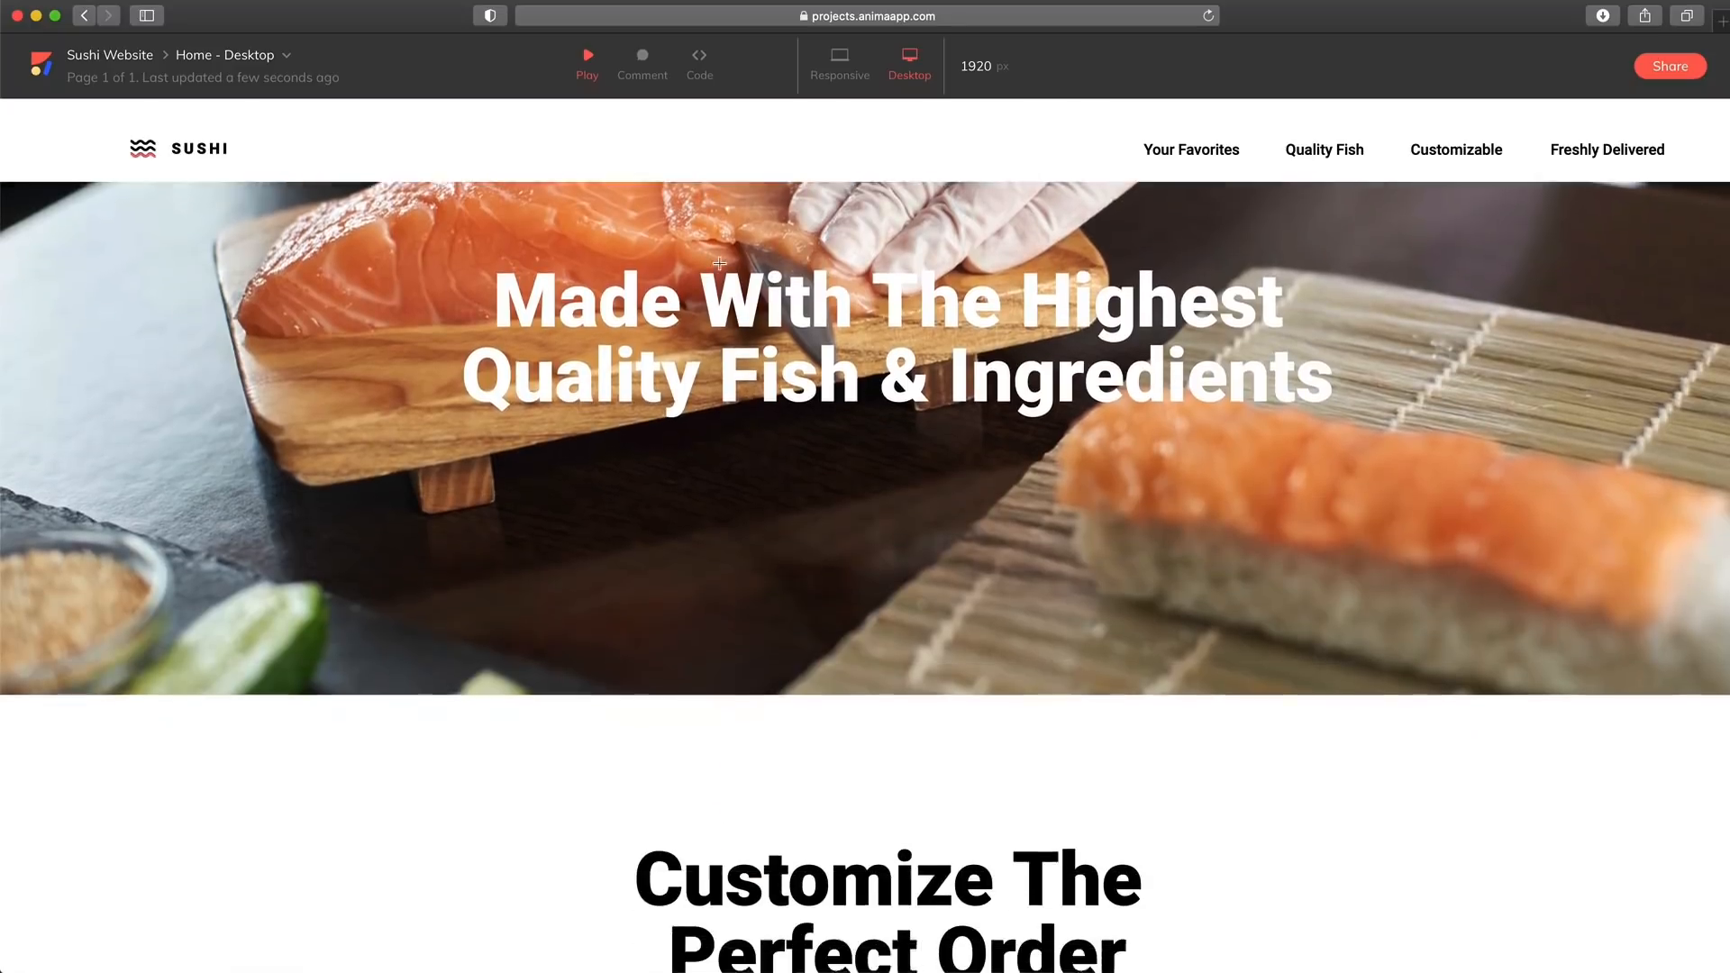
{"action": "scroll", "coordinate": [719, 263], "scroll_direction": "down", "scroll_amount": 10}
{"action": "scroll", "coordinate": [719, 263], "scroll_direction": "up", "scroll_amount": 15}
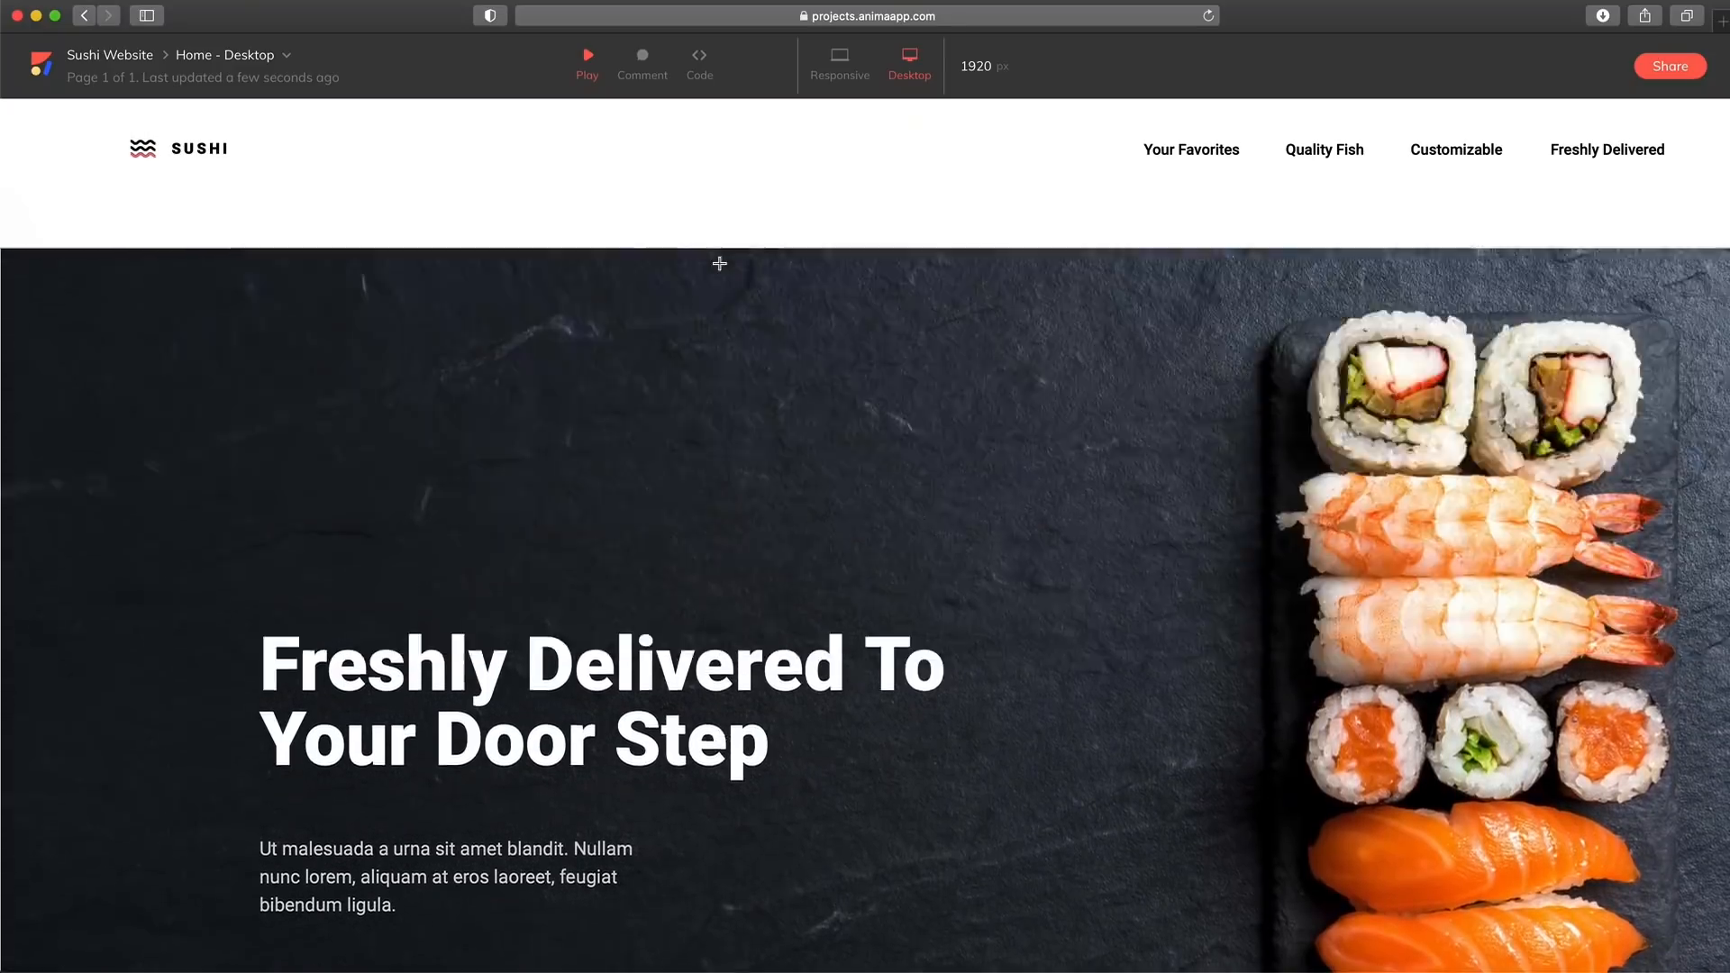
{"action": "key", "text": "c"}
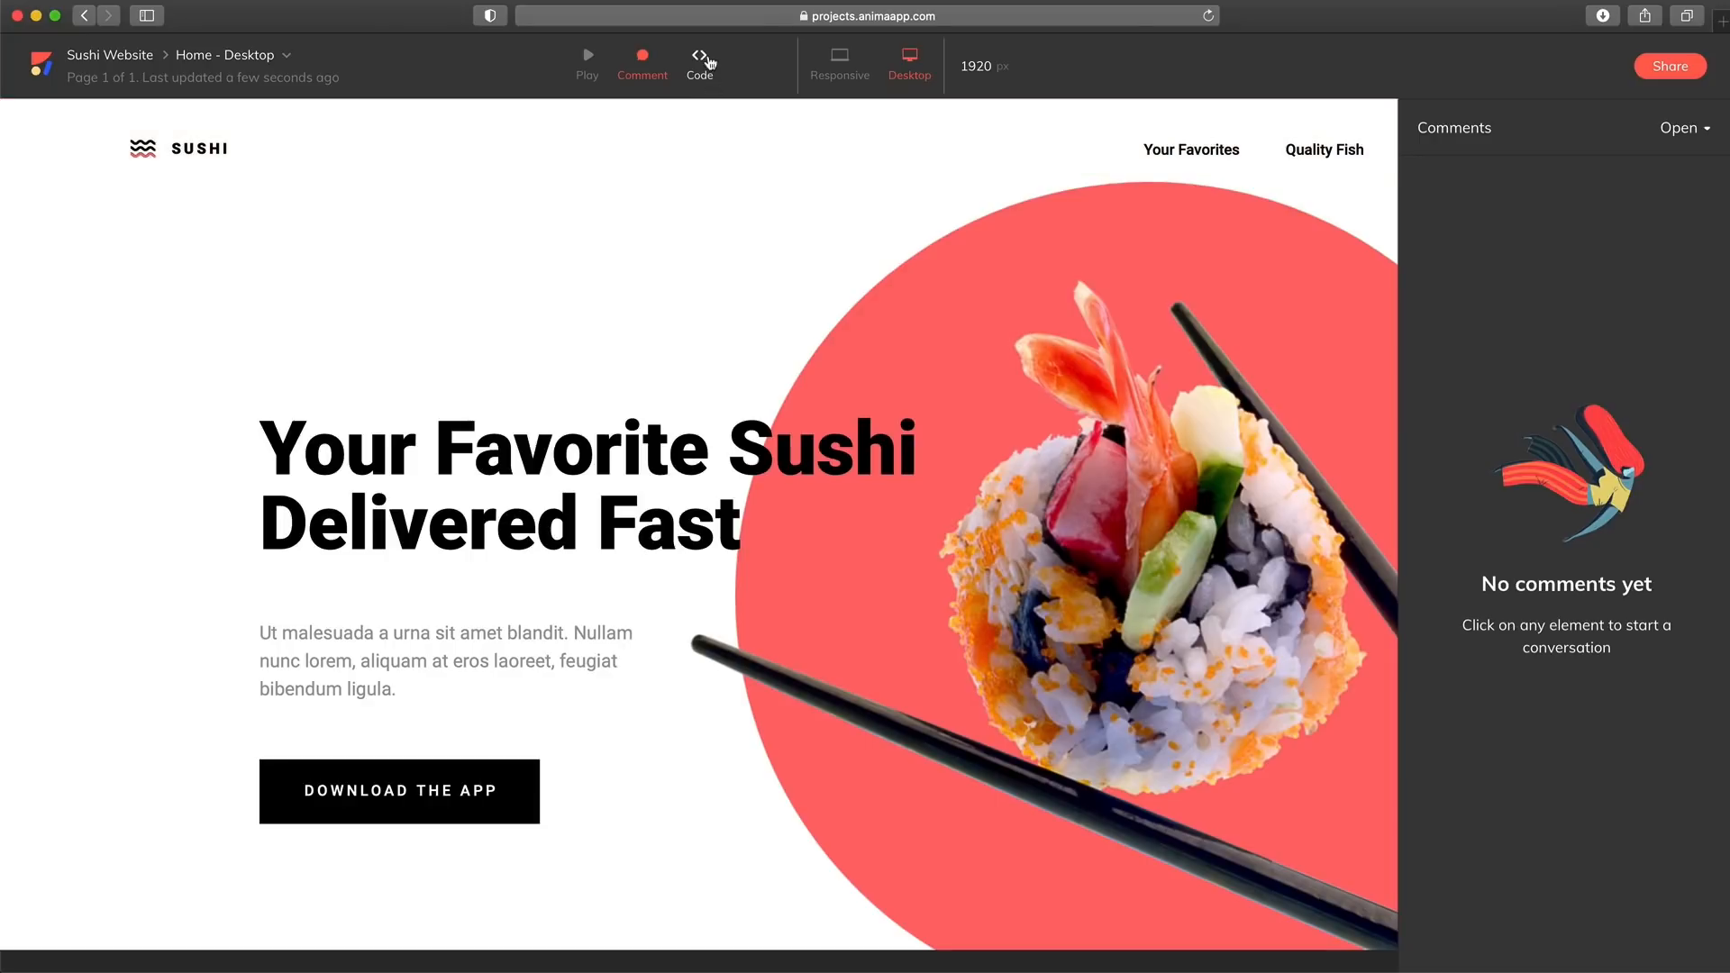
{"action": "left_click", "coordinate": [699, 70]}
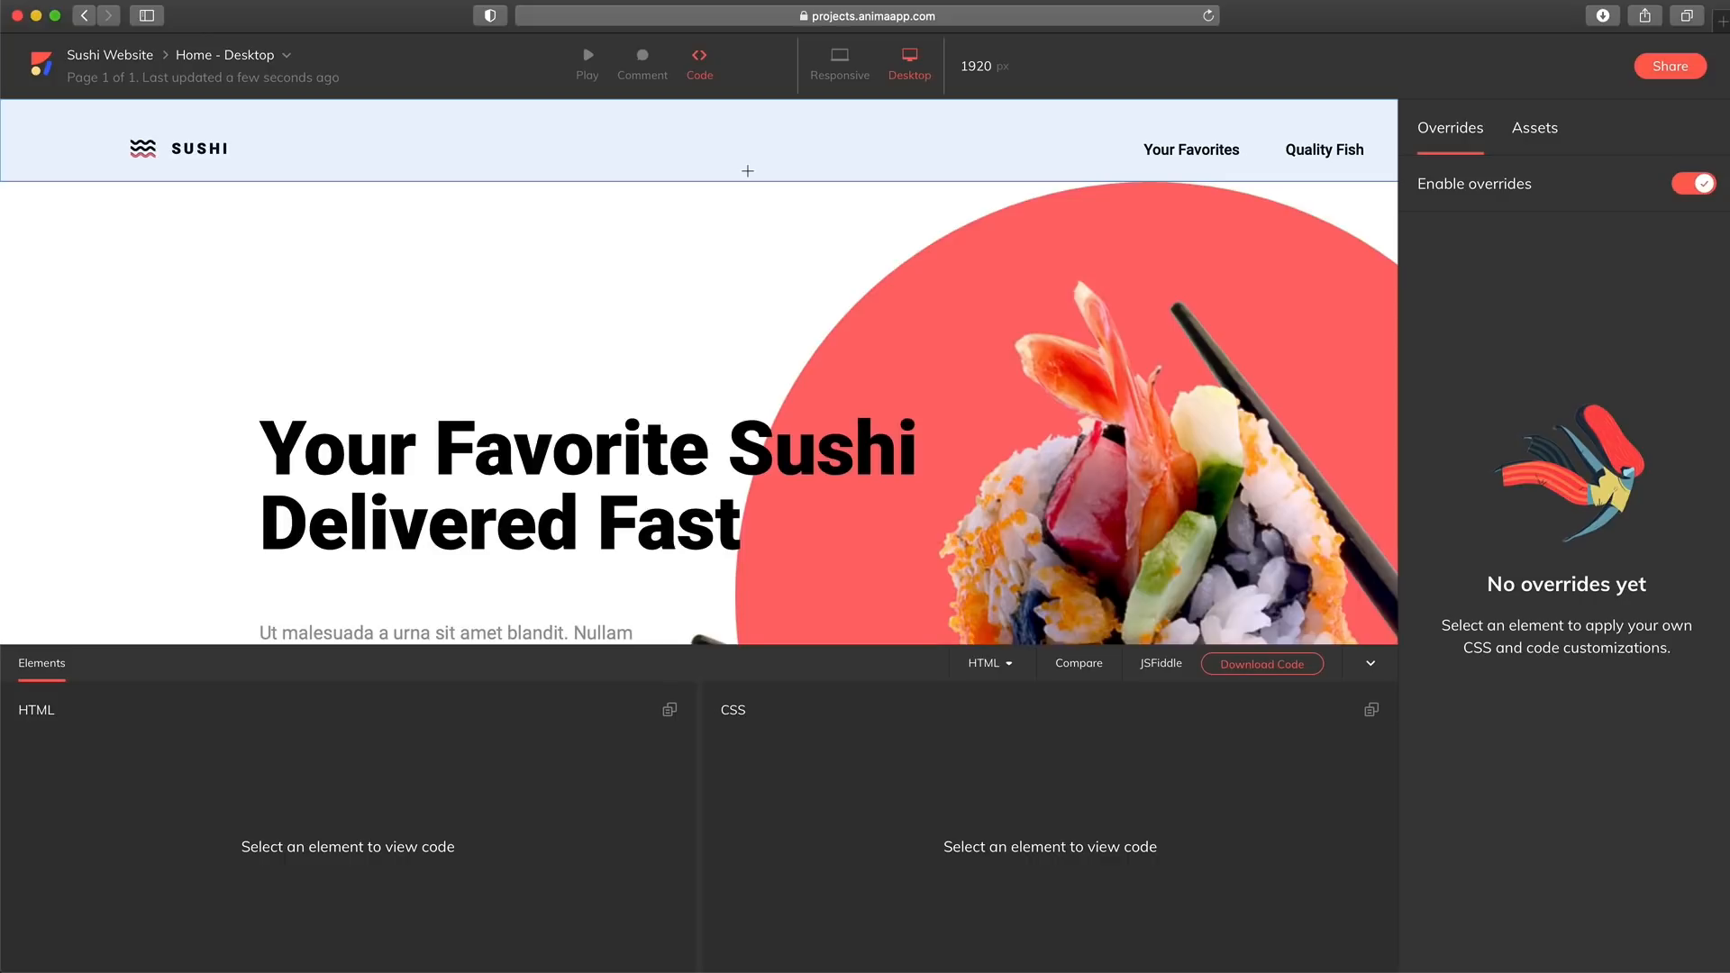
{"action": "left_click", "coordinate": [436, 461]}
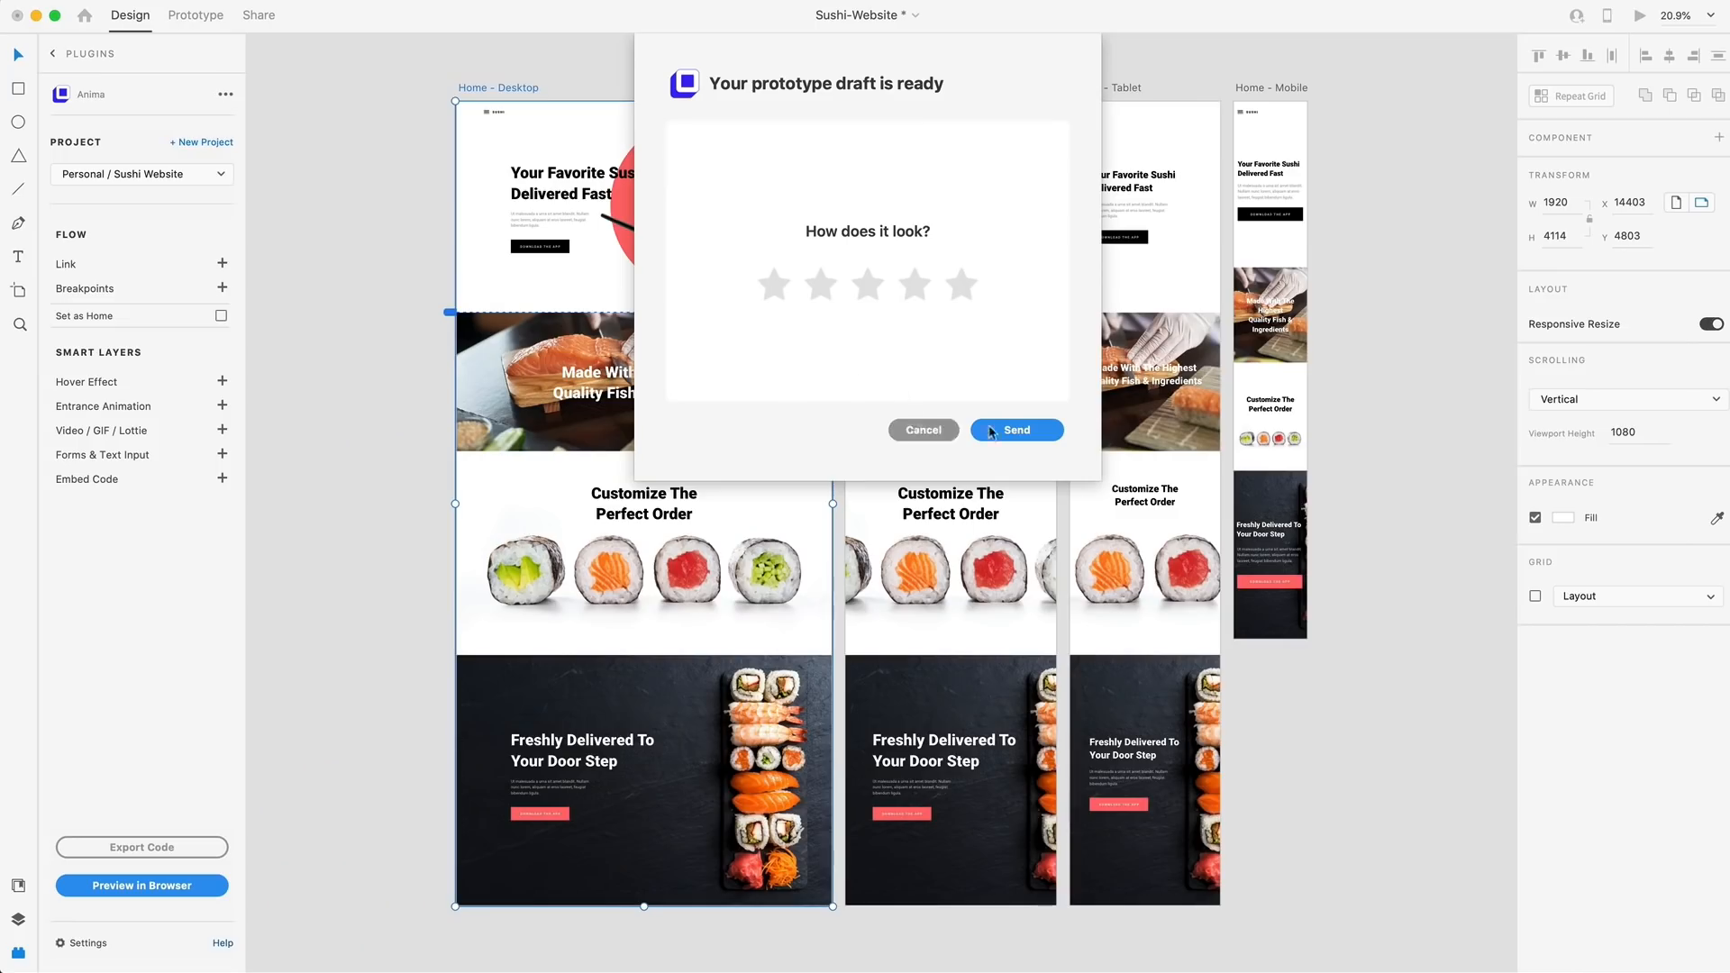
Switch to Adobe XD, dismiss the prototype feedback dialog and deselect the Home - Desktop artboard
{"action": "left_click", "coordinate": [922, 428]}
{"action": "left_click", "coordinate": [342, 302]}
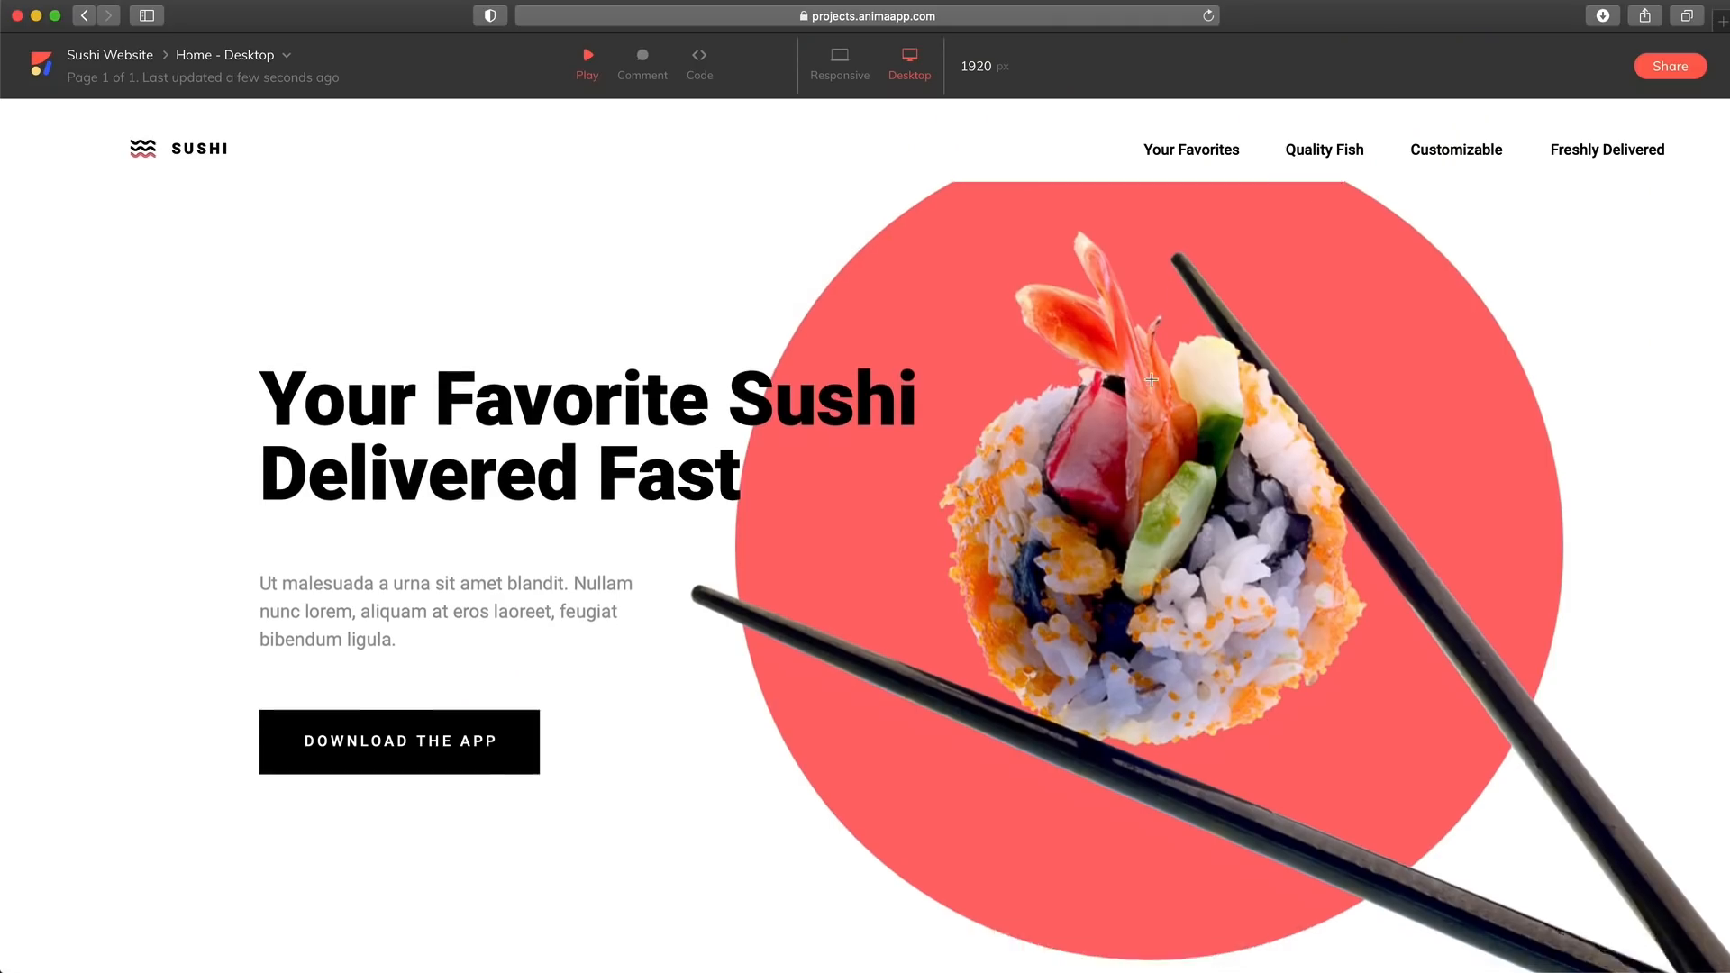
Switch to the browser, inspect the HTML and CSS of the "Your Favorite Sushi Delivered Fast" heading, and list the page's assets
{"action": "scroll", "coordinate": [1152, 379], "scroll_direction": "down", "scroll_amount": 3}
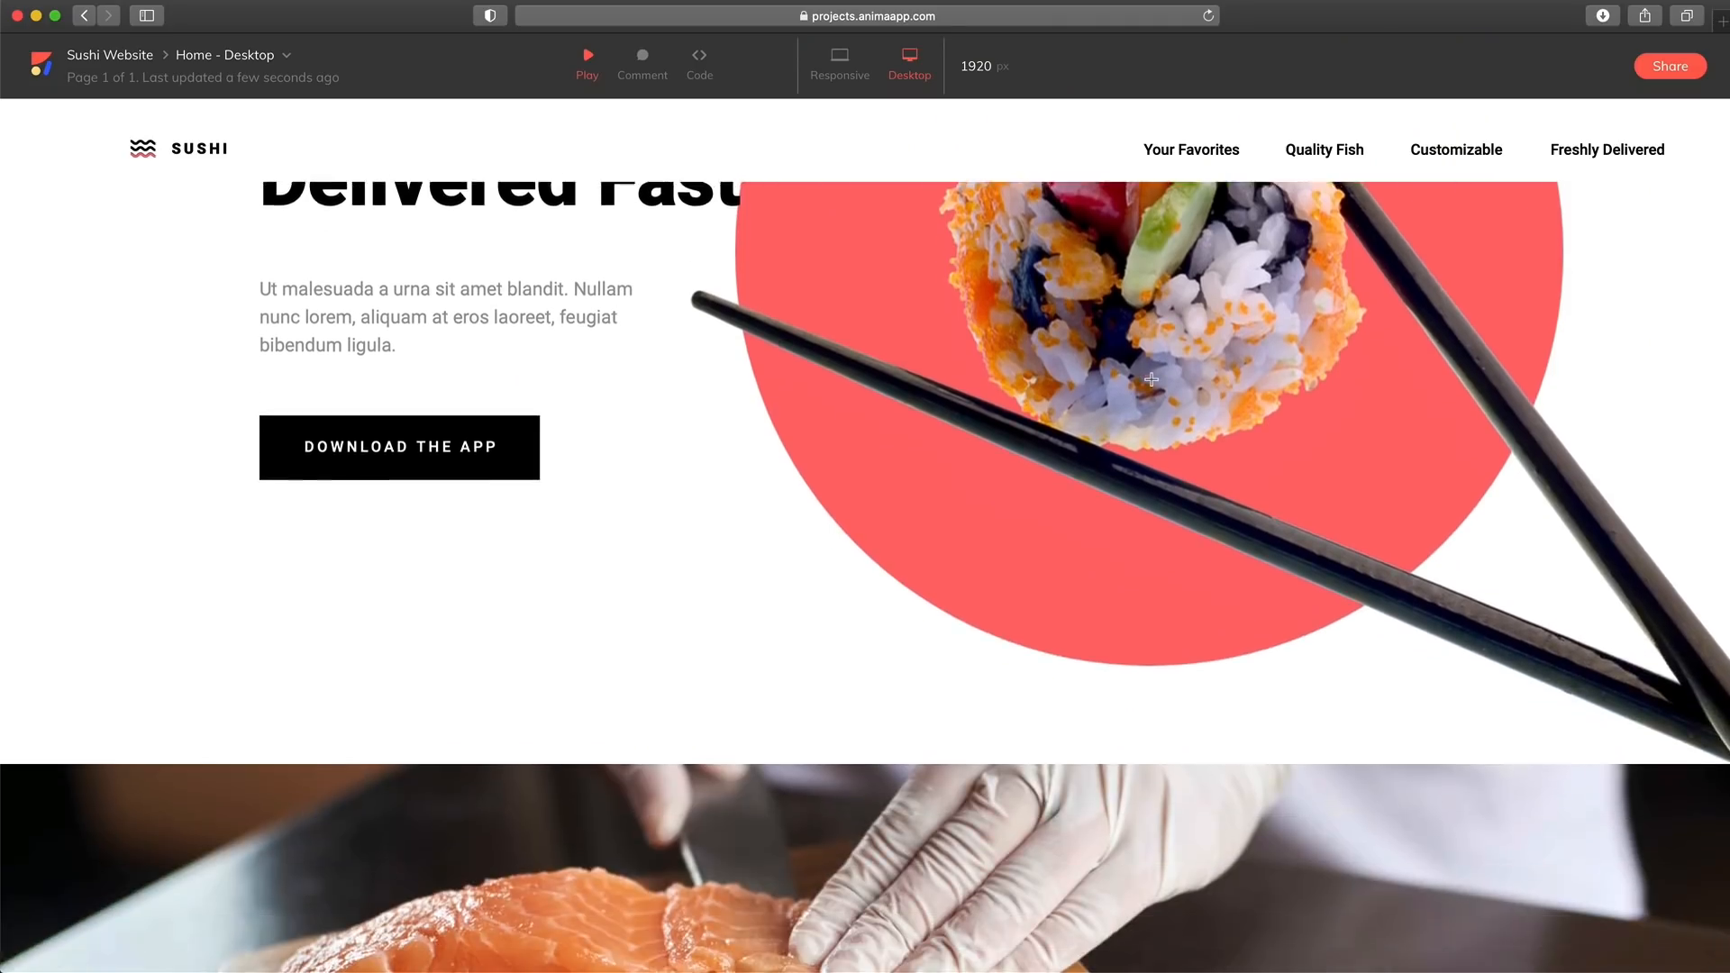
{"action": "scroll", "coordinate": [1151, 379], "scroll_direction": "down", "scroll_amount": 10}
{"action": "scroll", "coordinate": [1151, 379], "scroll_direction": "up", "scroll_amount": 5}
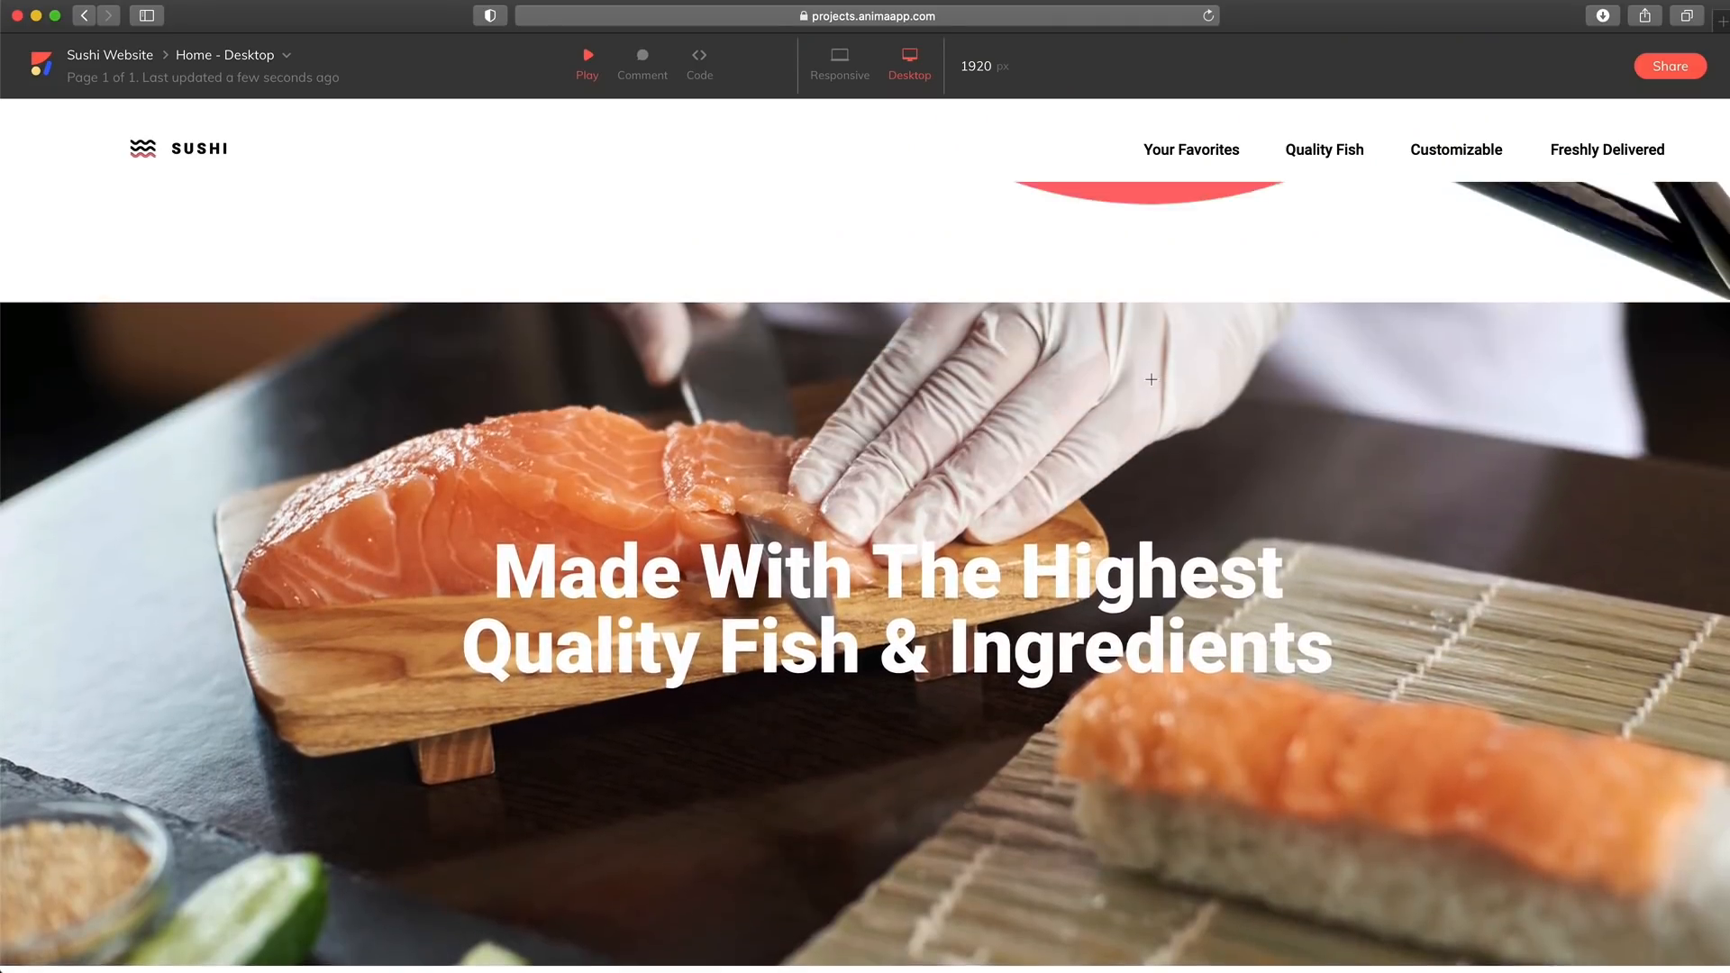
{"action": "scroll", "coordinate": [1151, 379], "scroll_direction": "up", "scroll_amount": 5}
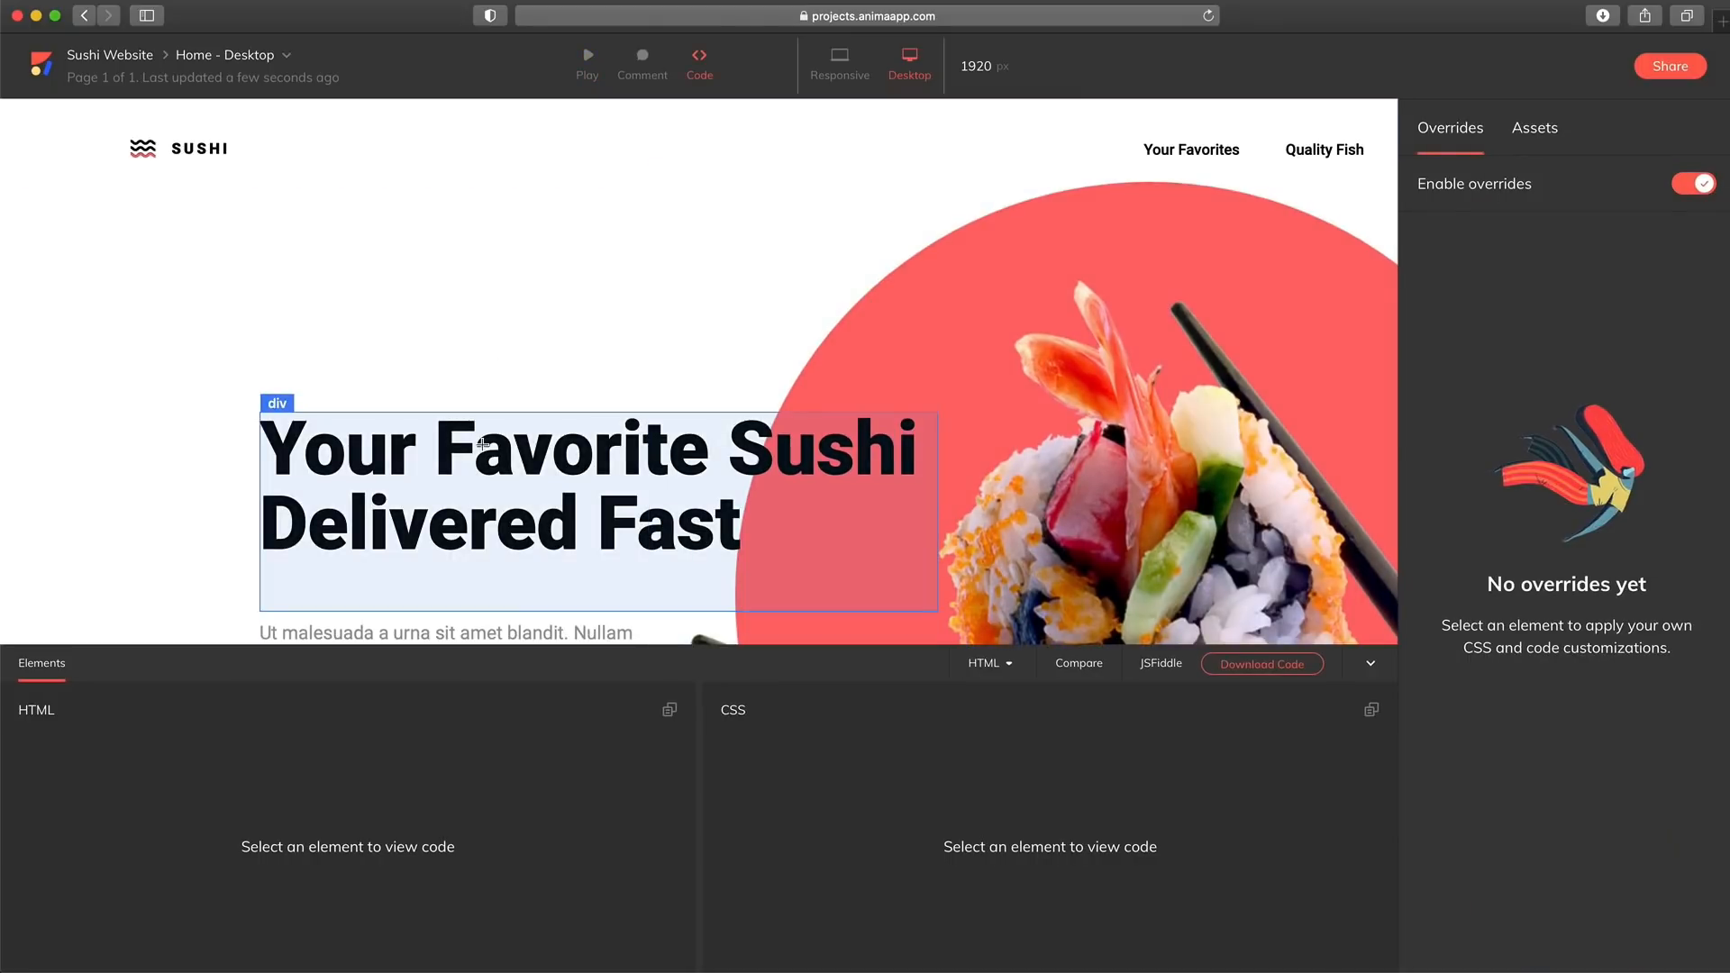
{"action": "left_click", "coordinate": [479, 471]}
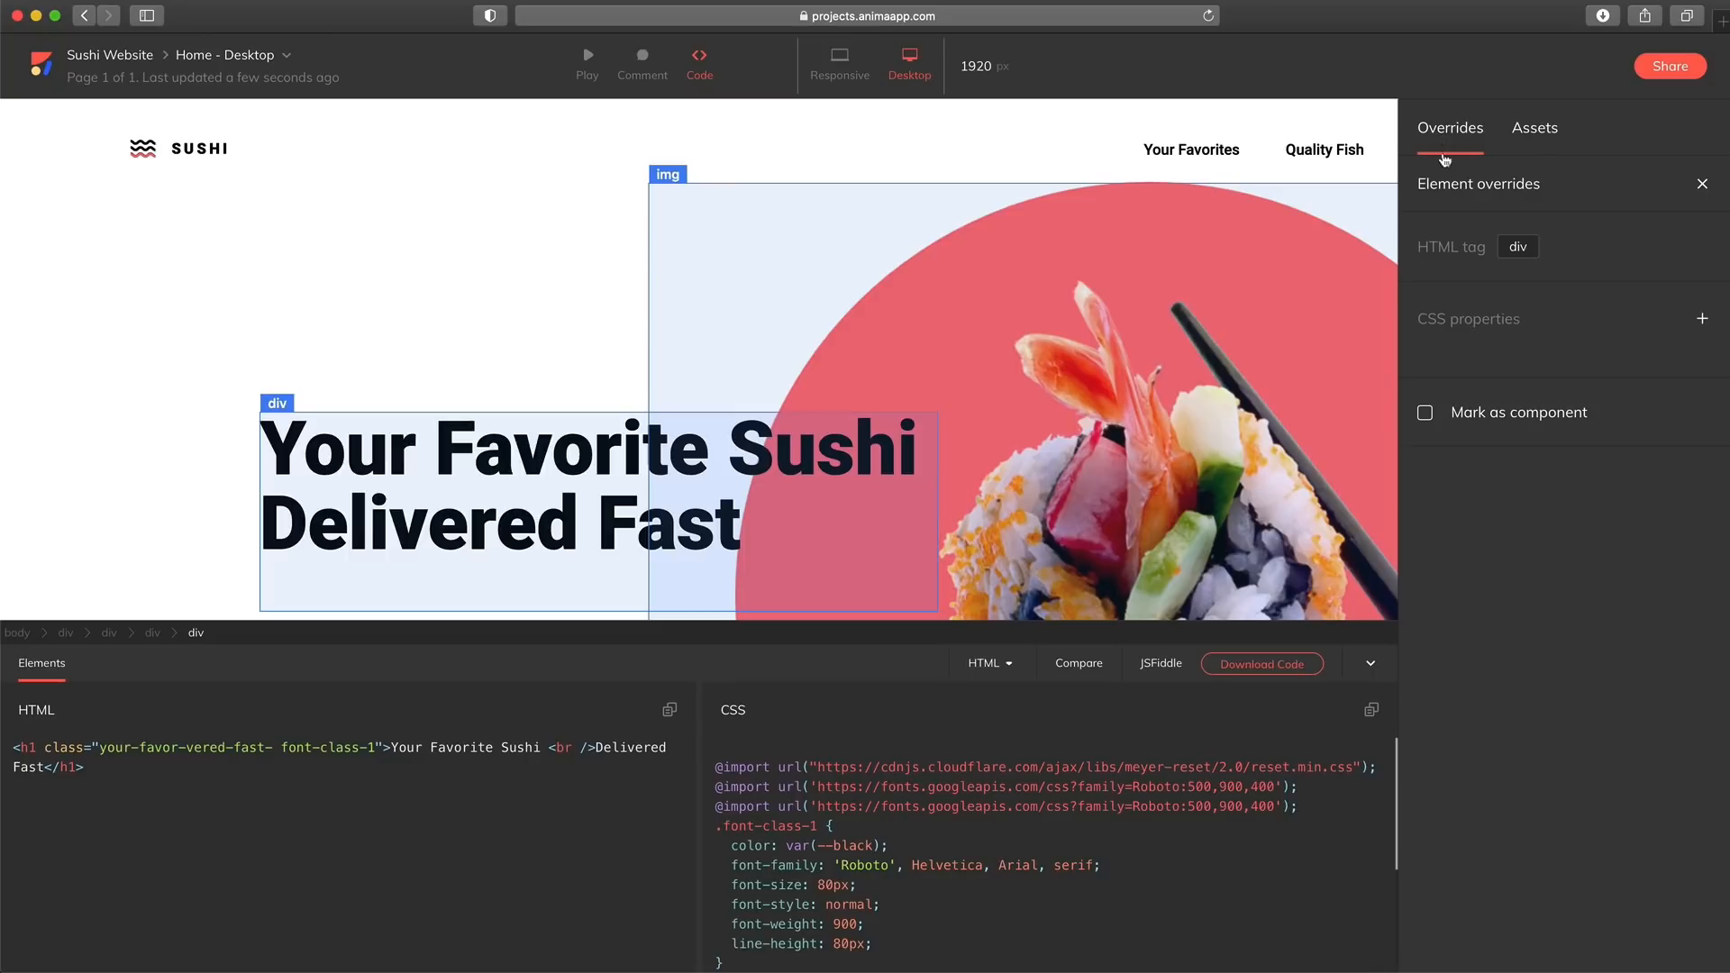
{"action": "left_click", "coordinate": [1534, 127]}
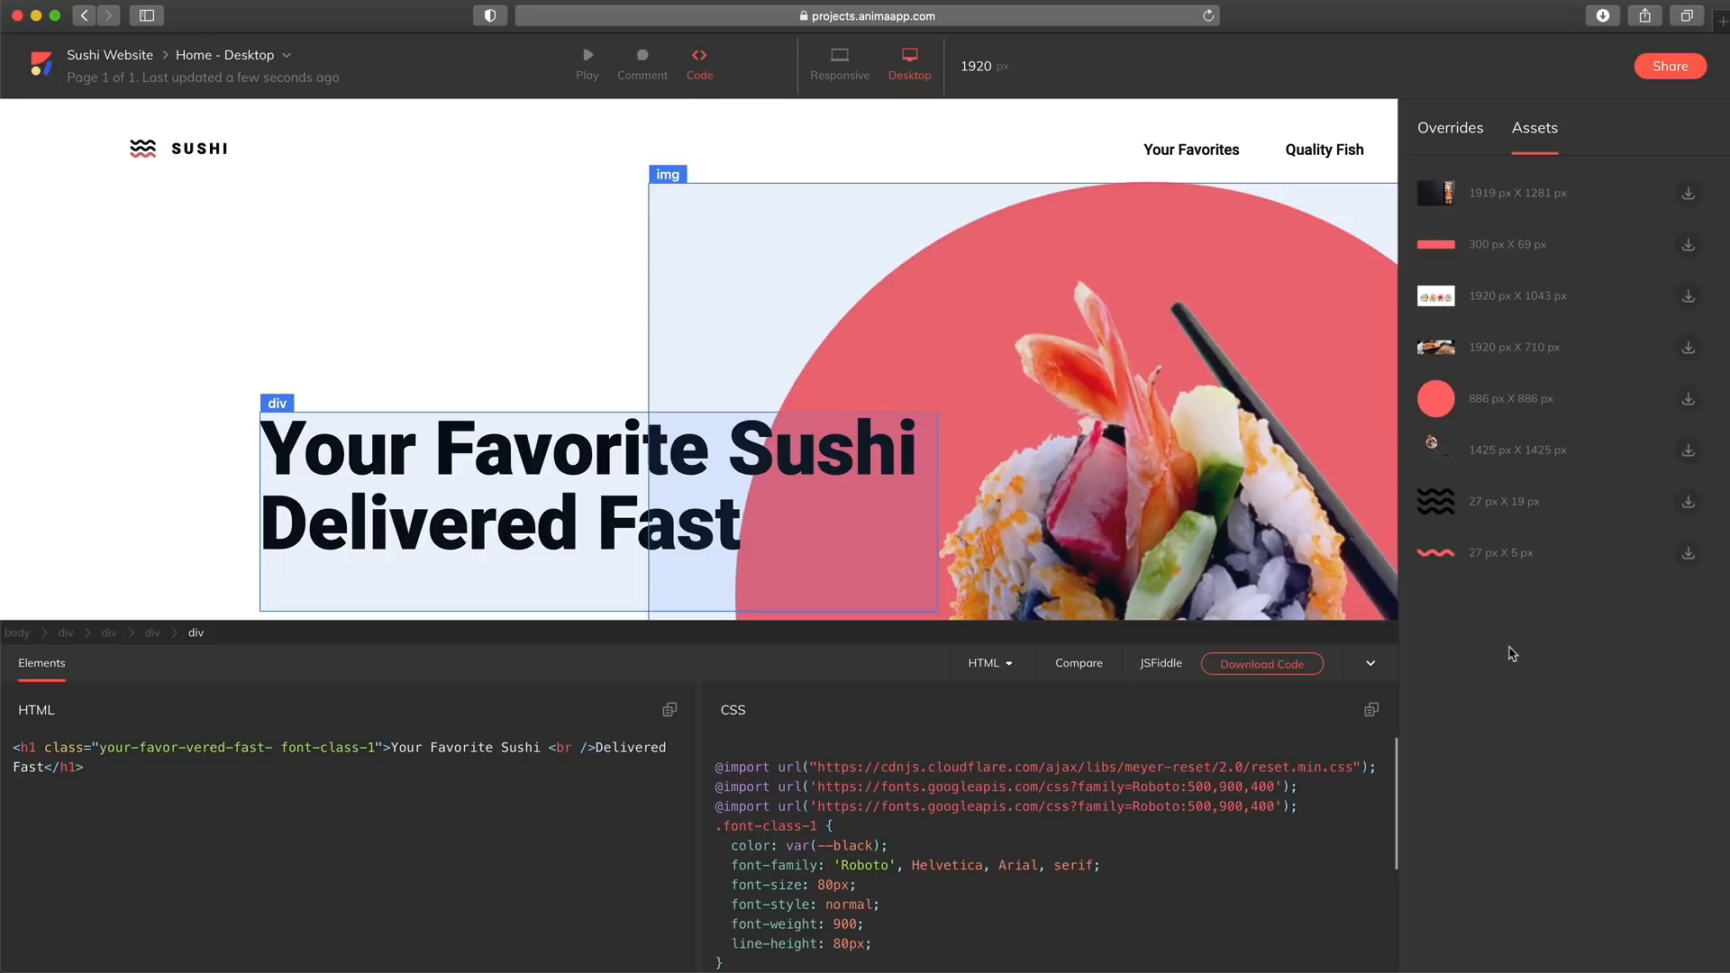
Select the whole hero section and show its code as React
{"action": "left_click", "coordinate": [213, 265]}
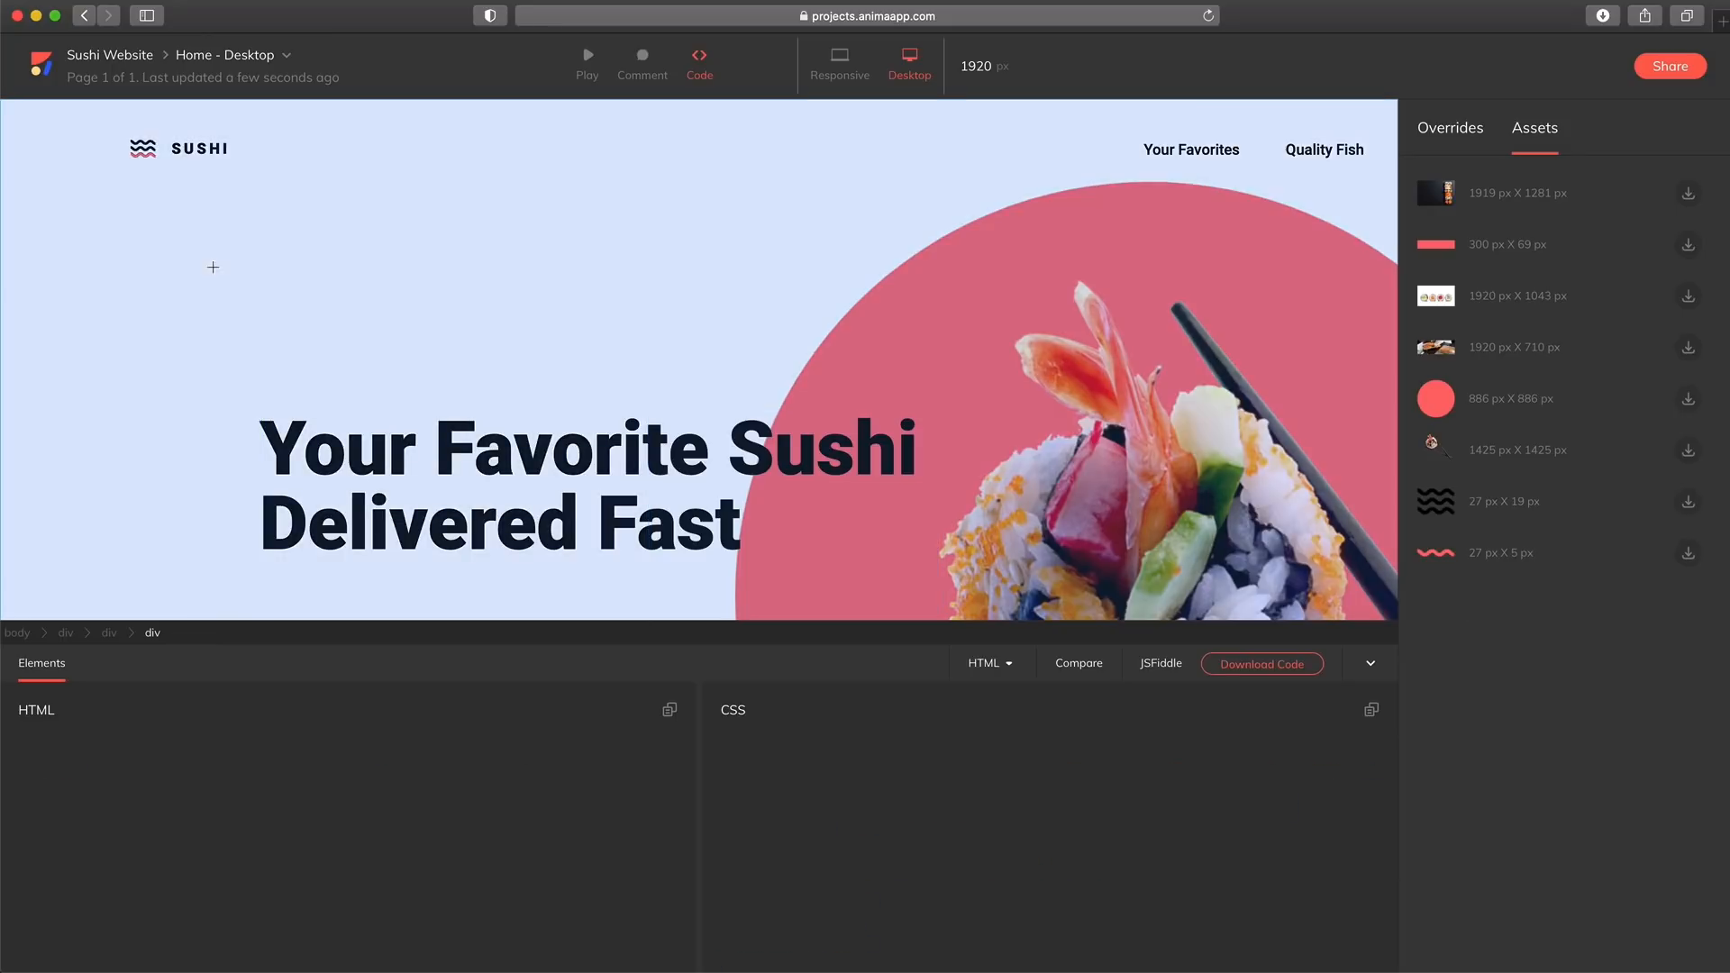
{"action": "left_click", "coordinate": [991, 663]}
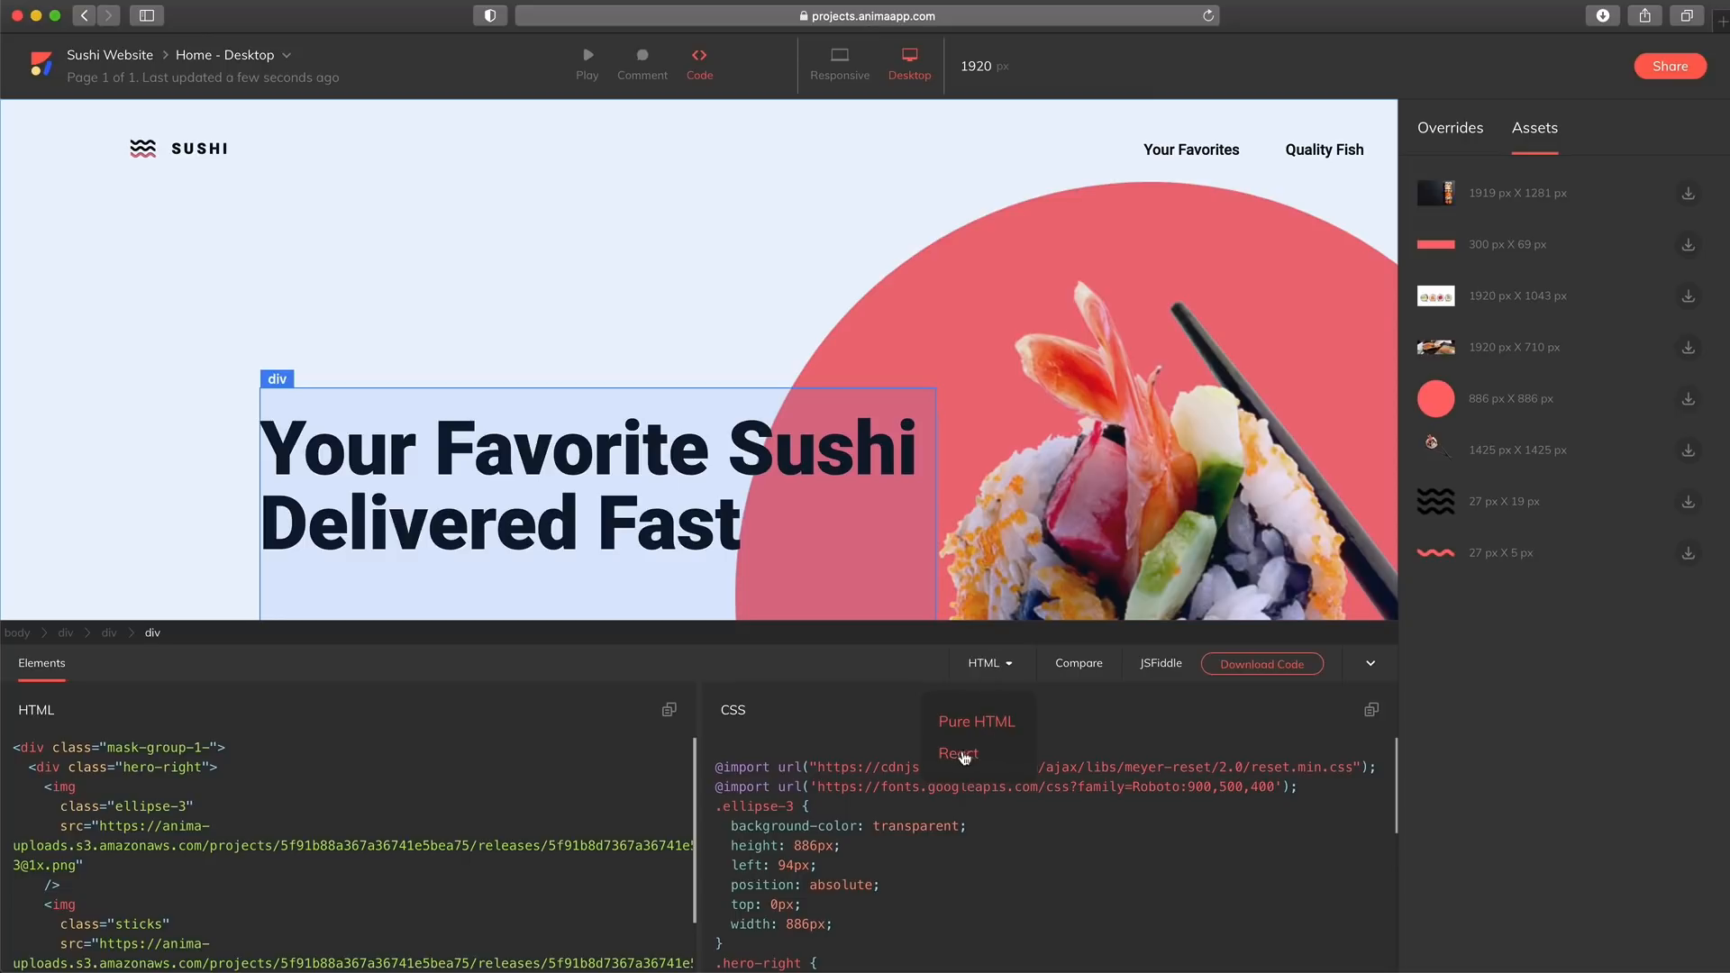
{"action": "left_click", "coordinate": [958, 753]}
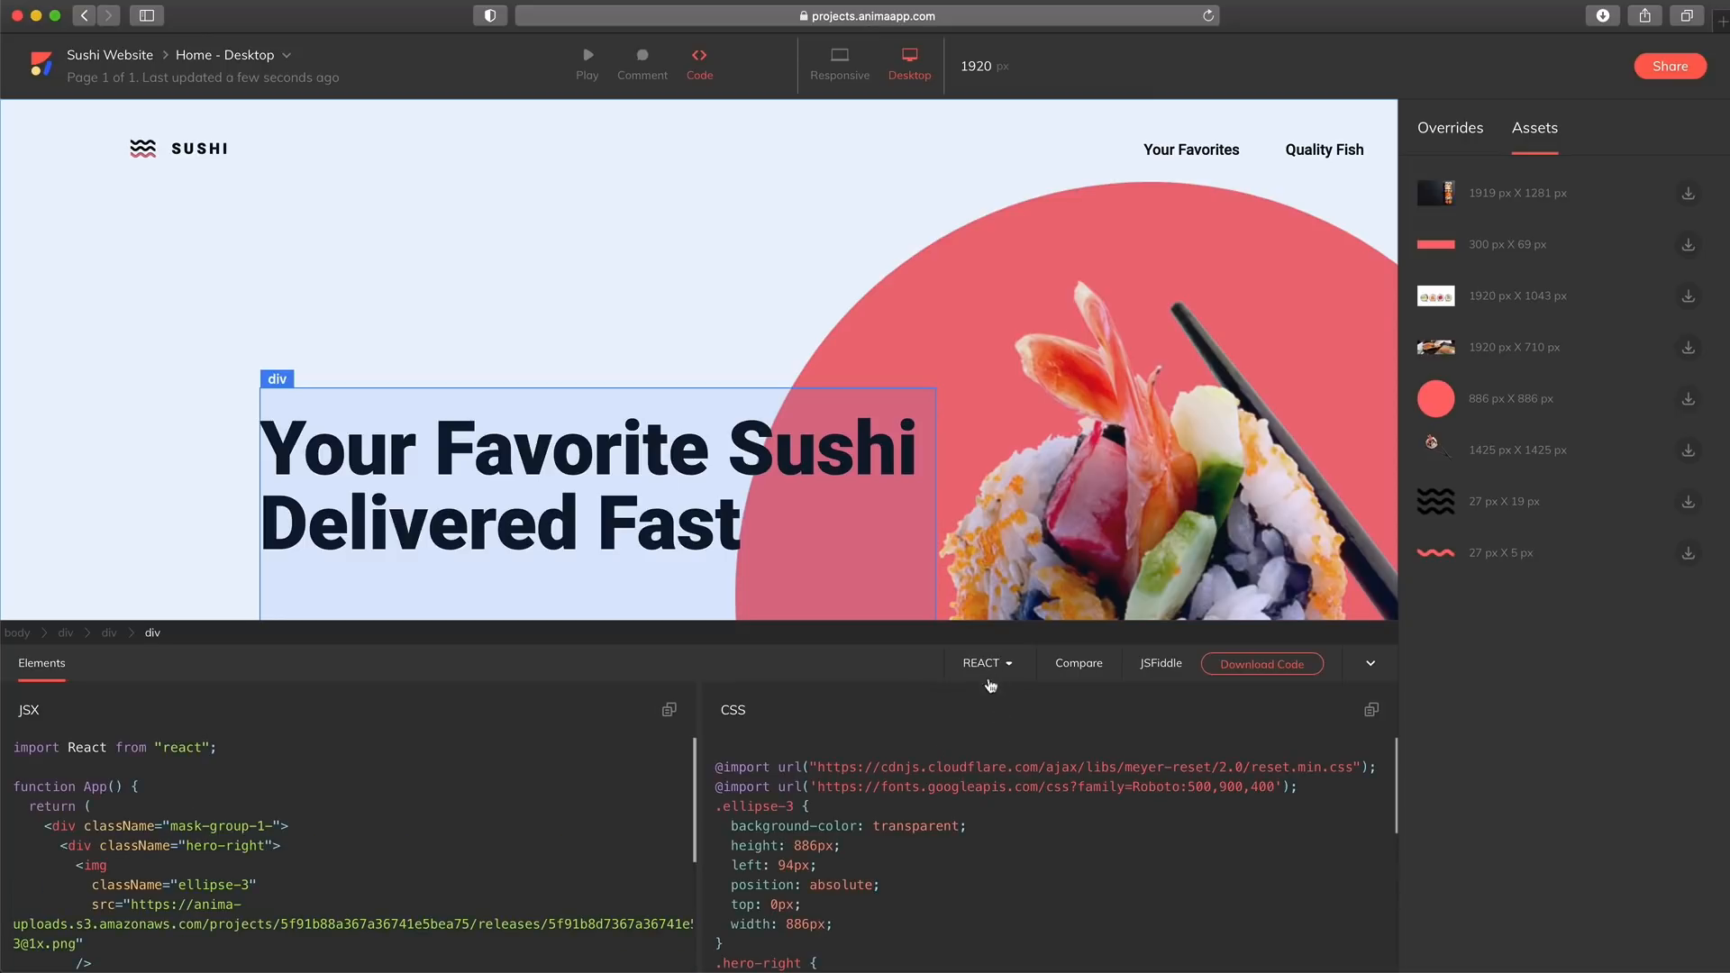
Read through the hero section's React code and CSS and open the choice of other code formats
{"action": "left_click", "coordinate": [997, 664]}
{"action": "left_click", "coordinate": [942, 737]}
{"action": "scroll", "coordinate": [901, 851], "scroll_direction": "down", "scroll_amount": 5}
{"action": "scroll", "coordinate": [901, 851], "scroll_direction": "down", "scroll_amount": 3}
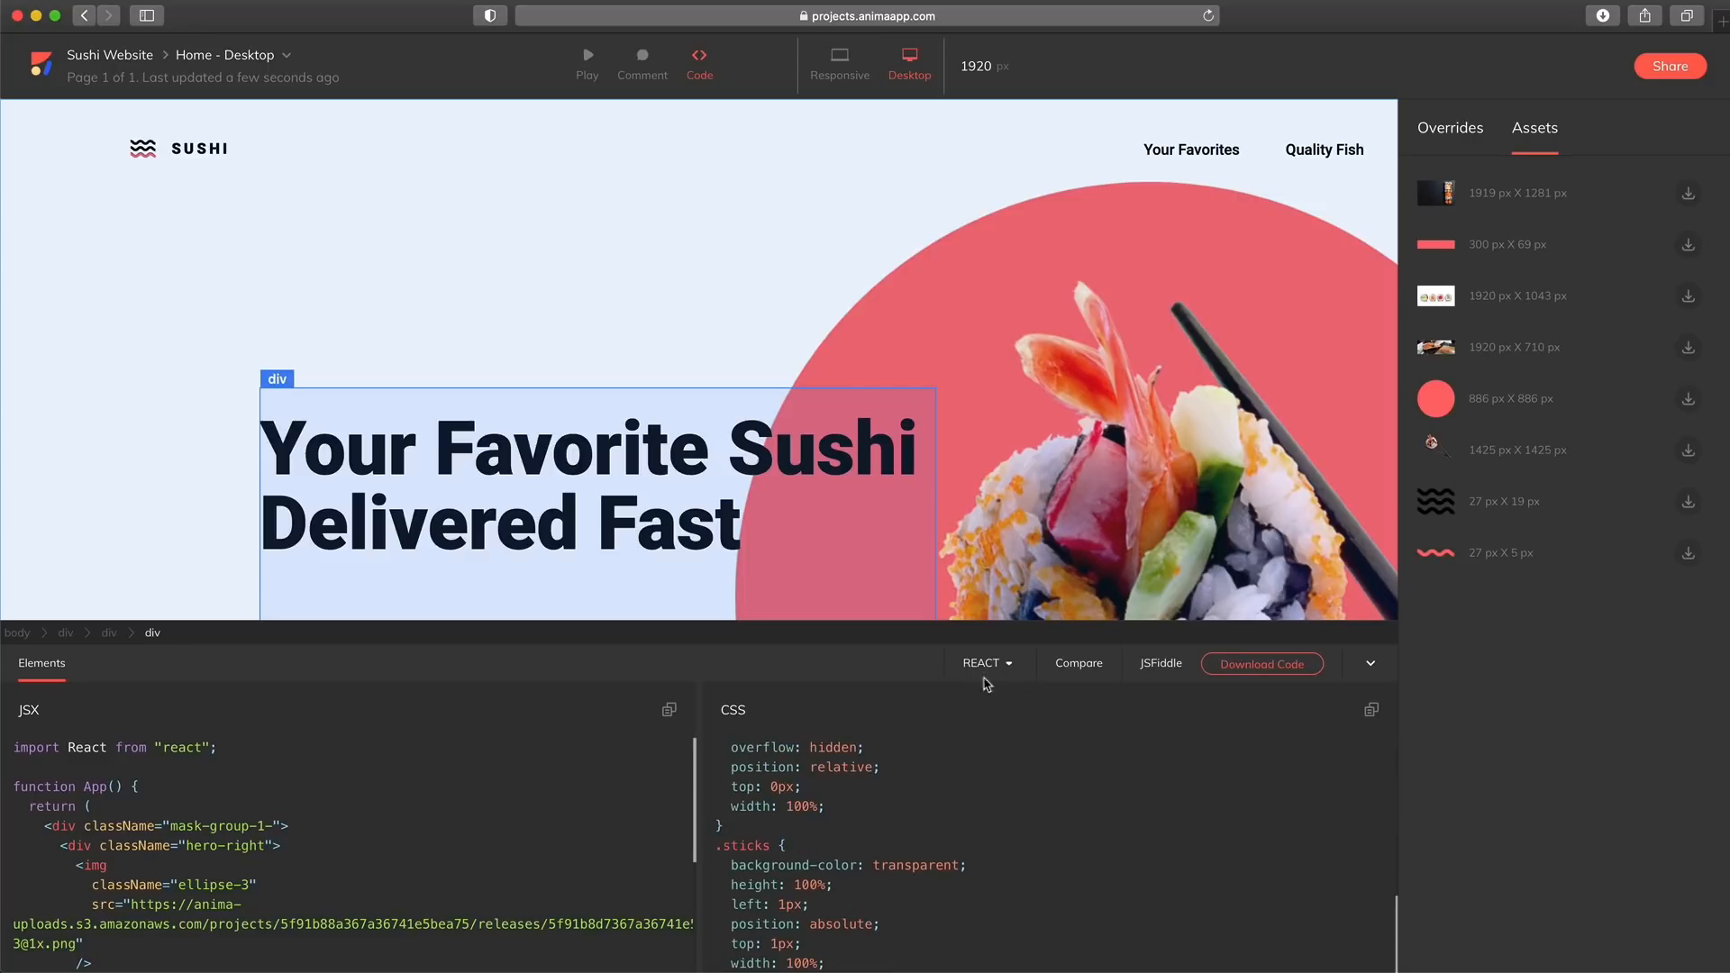
{"action": "left_click", "coordinate": [991, 664]}
{"action": "left_click", "coordinate": [982, 724]}
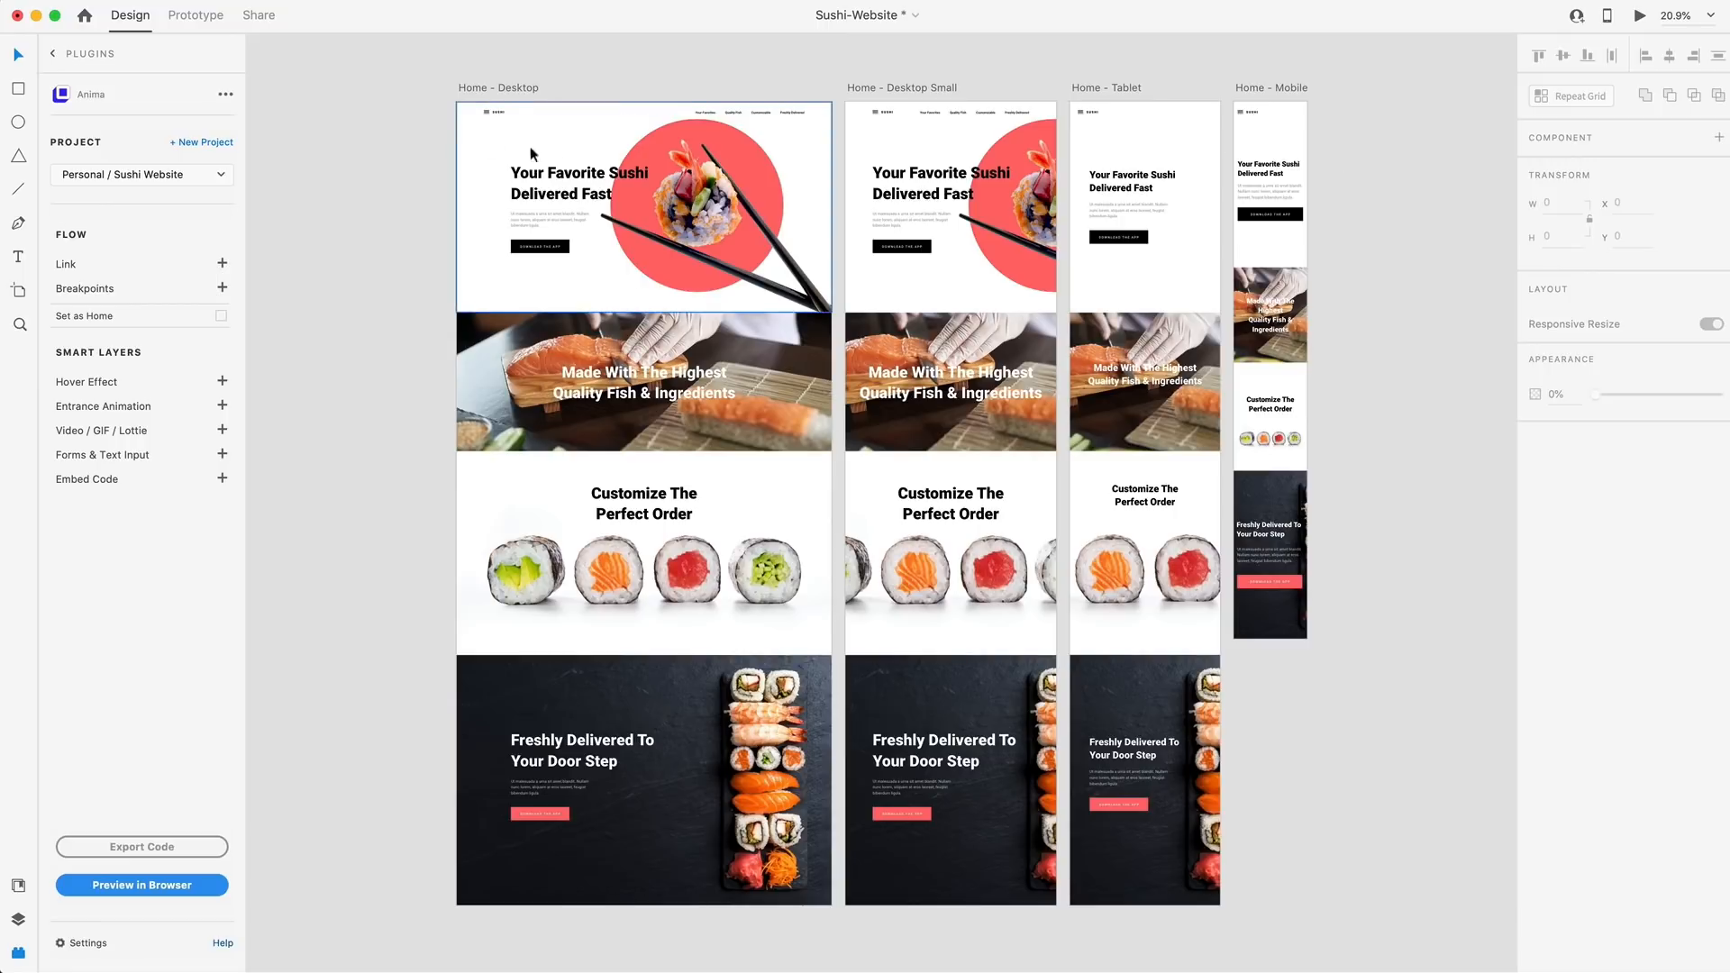
Switch to Adobe XD and connect the Home - Desktop, Desktop Small, Tablet and Mobile artboards as Anima breakpoints
{"action": "left_click", "coordinate": [221, 288]}
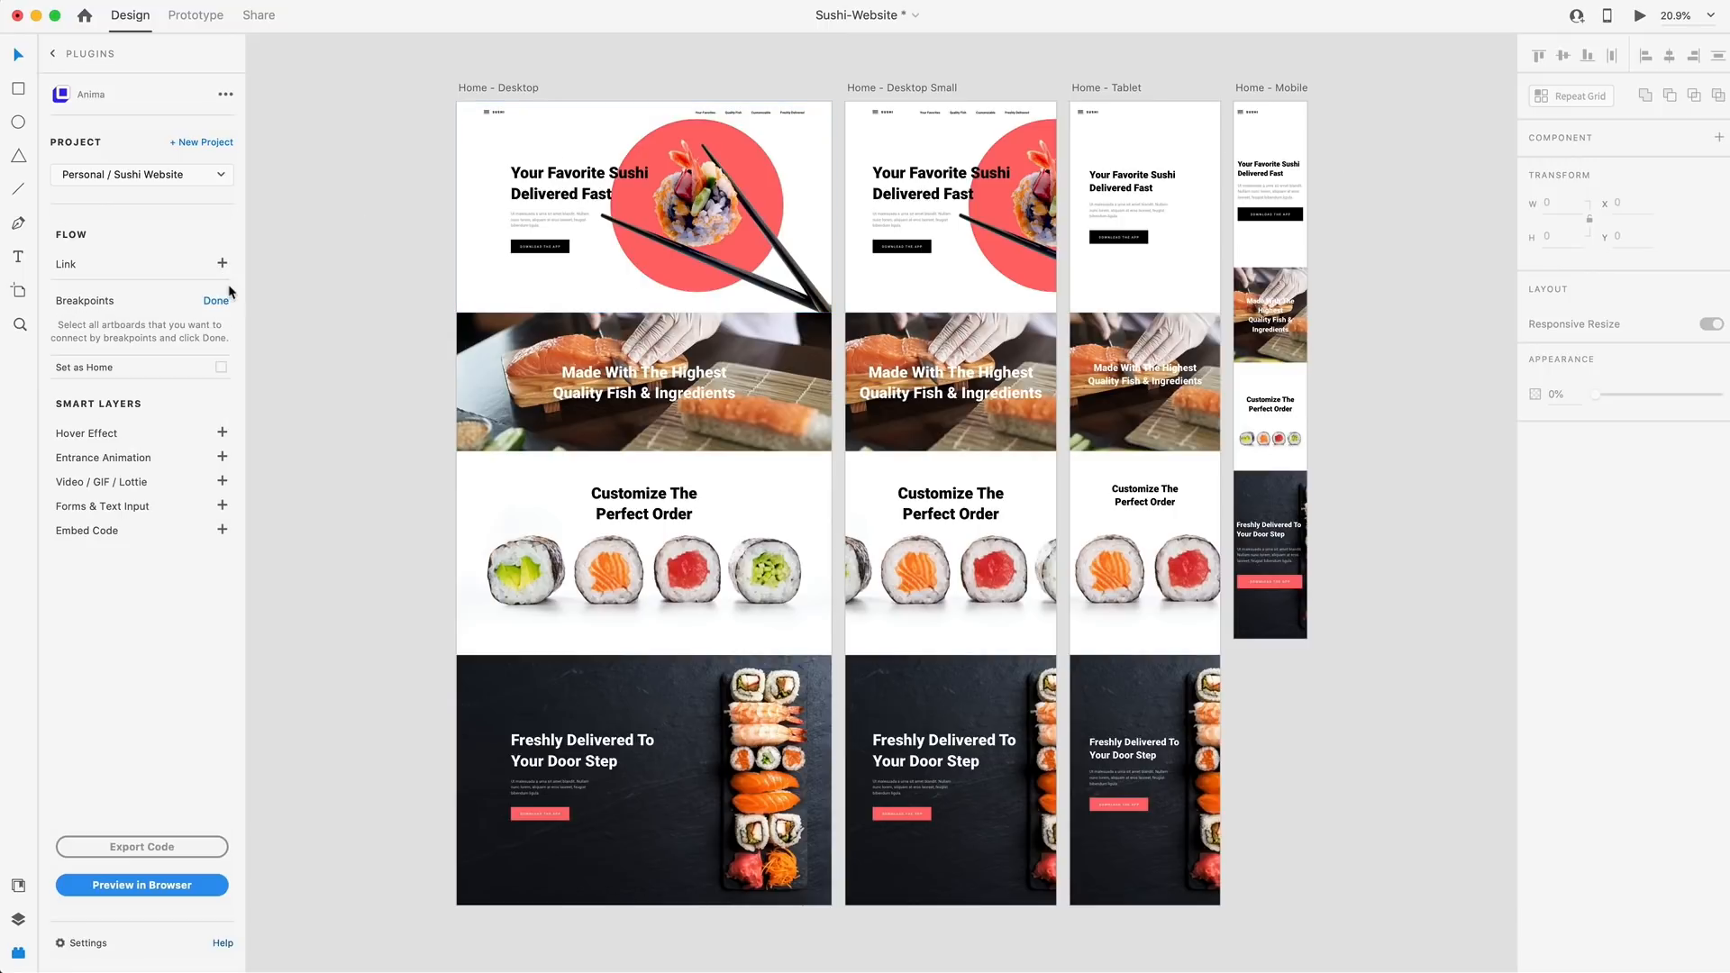
{"action": "left_click", "coordinate": [501, 85]}
{"action": "left_click", "coordinate": [879, 87], "text": "shift"}
{"action": "left_click", "coordinate": [1108, 87], "text": "shift"}
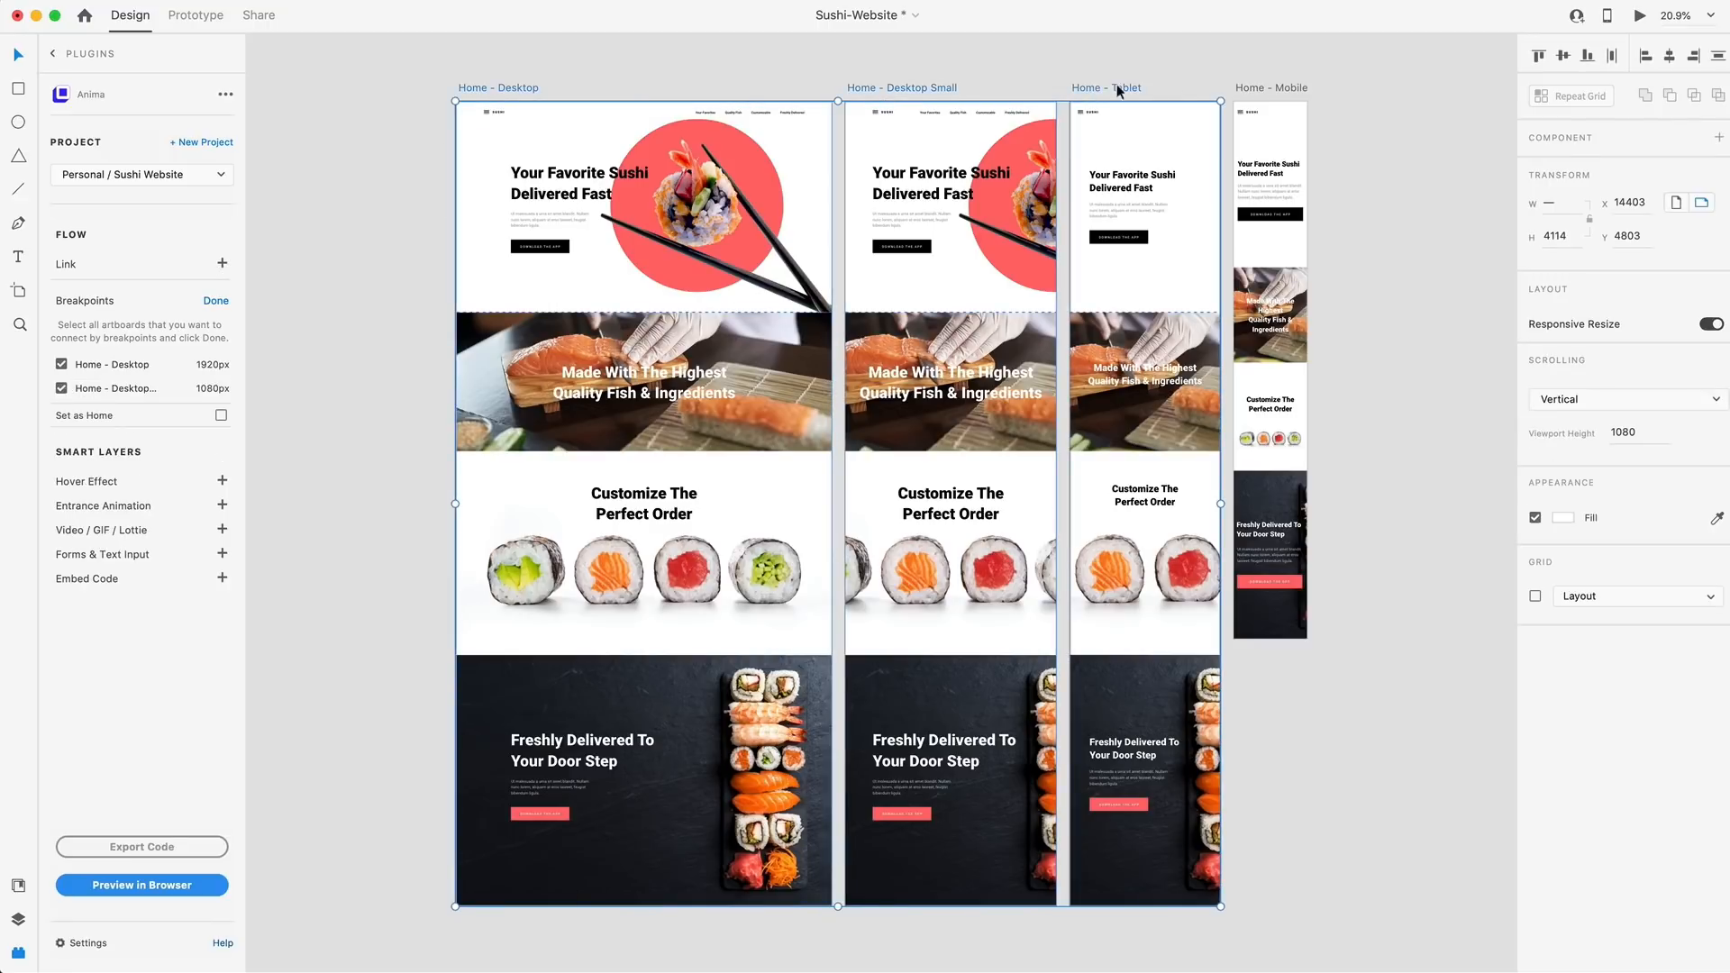
{"action": "left_click", "coordinate": [1264, 86], "text": "shift"}
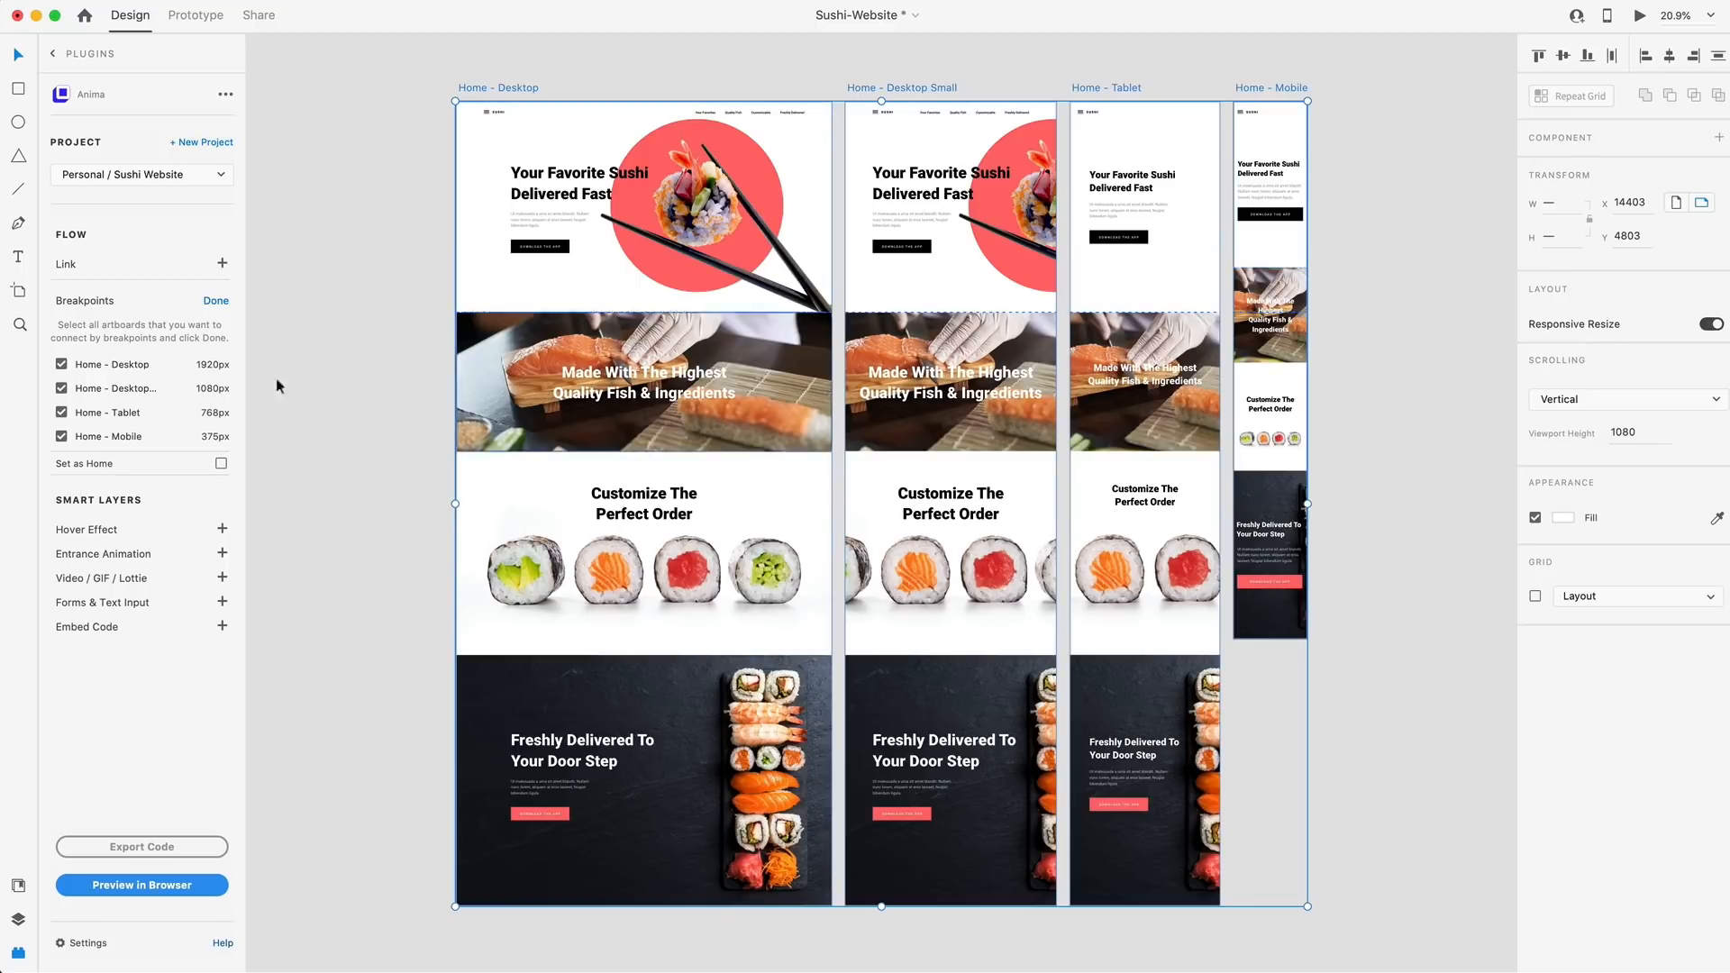
{"action": "left_click", "coordinate": [218, 303]}
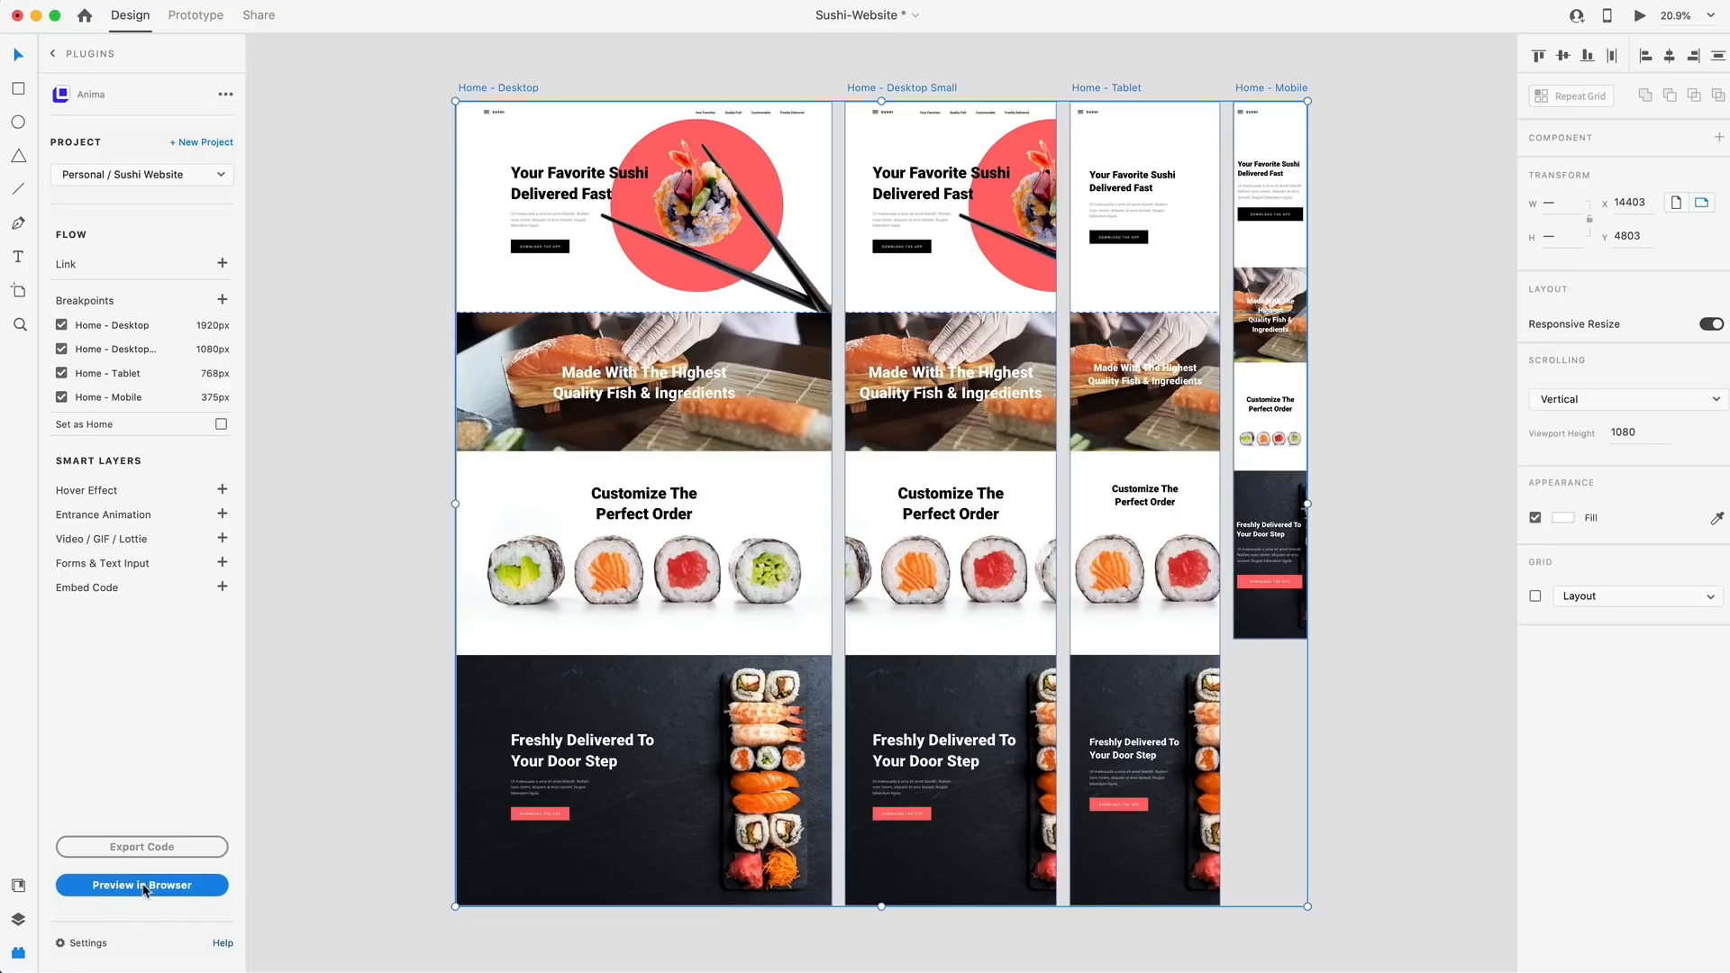
Preview the connected artboards in the browser and view the smaller desktop, tablet and mobile versions
{"action": "left_click", "coordinate": [185, 887]}
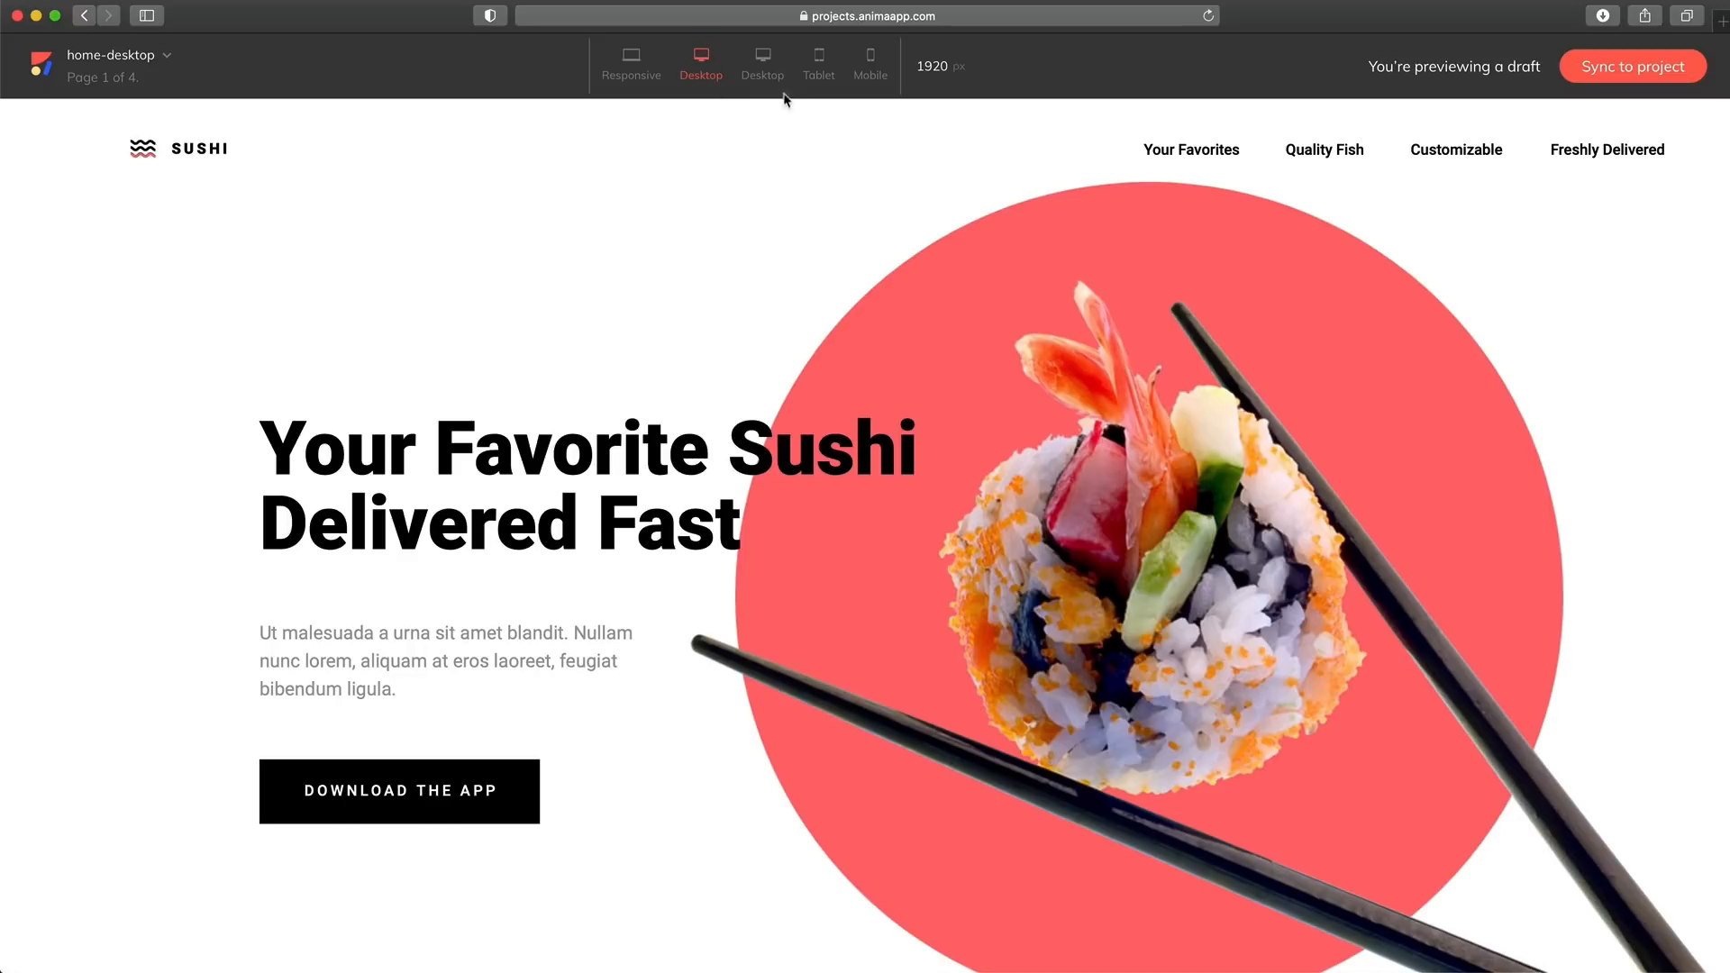
{"action": "left_click", "coordinate": [762, 76]}
{"action": "left_click", "coordinate": [819, 65]}
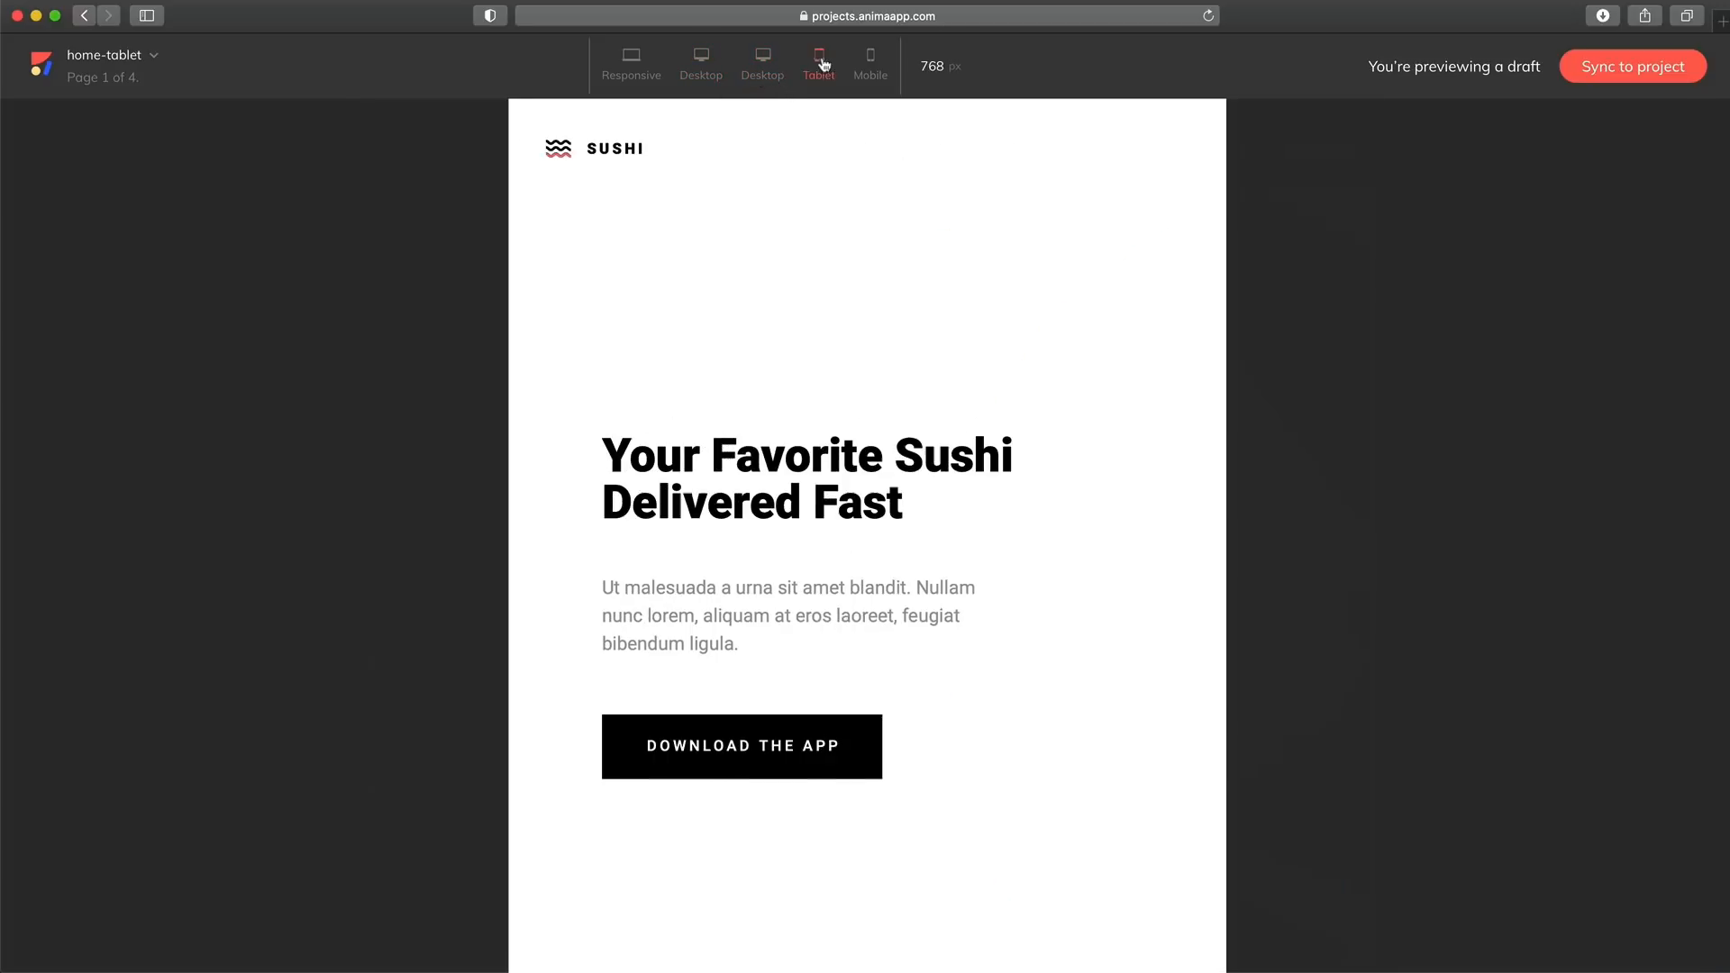
{"action": "left_click", "coordinate": [870, 63]}
Narrow the preview to about 371 px in responsive mode and review the page's sections at that width
{"action": "left_click", "coordinate": [631, 68]}
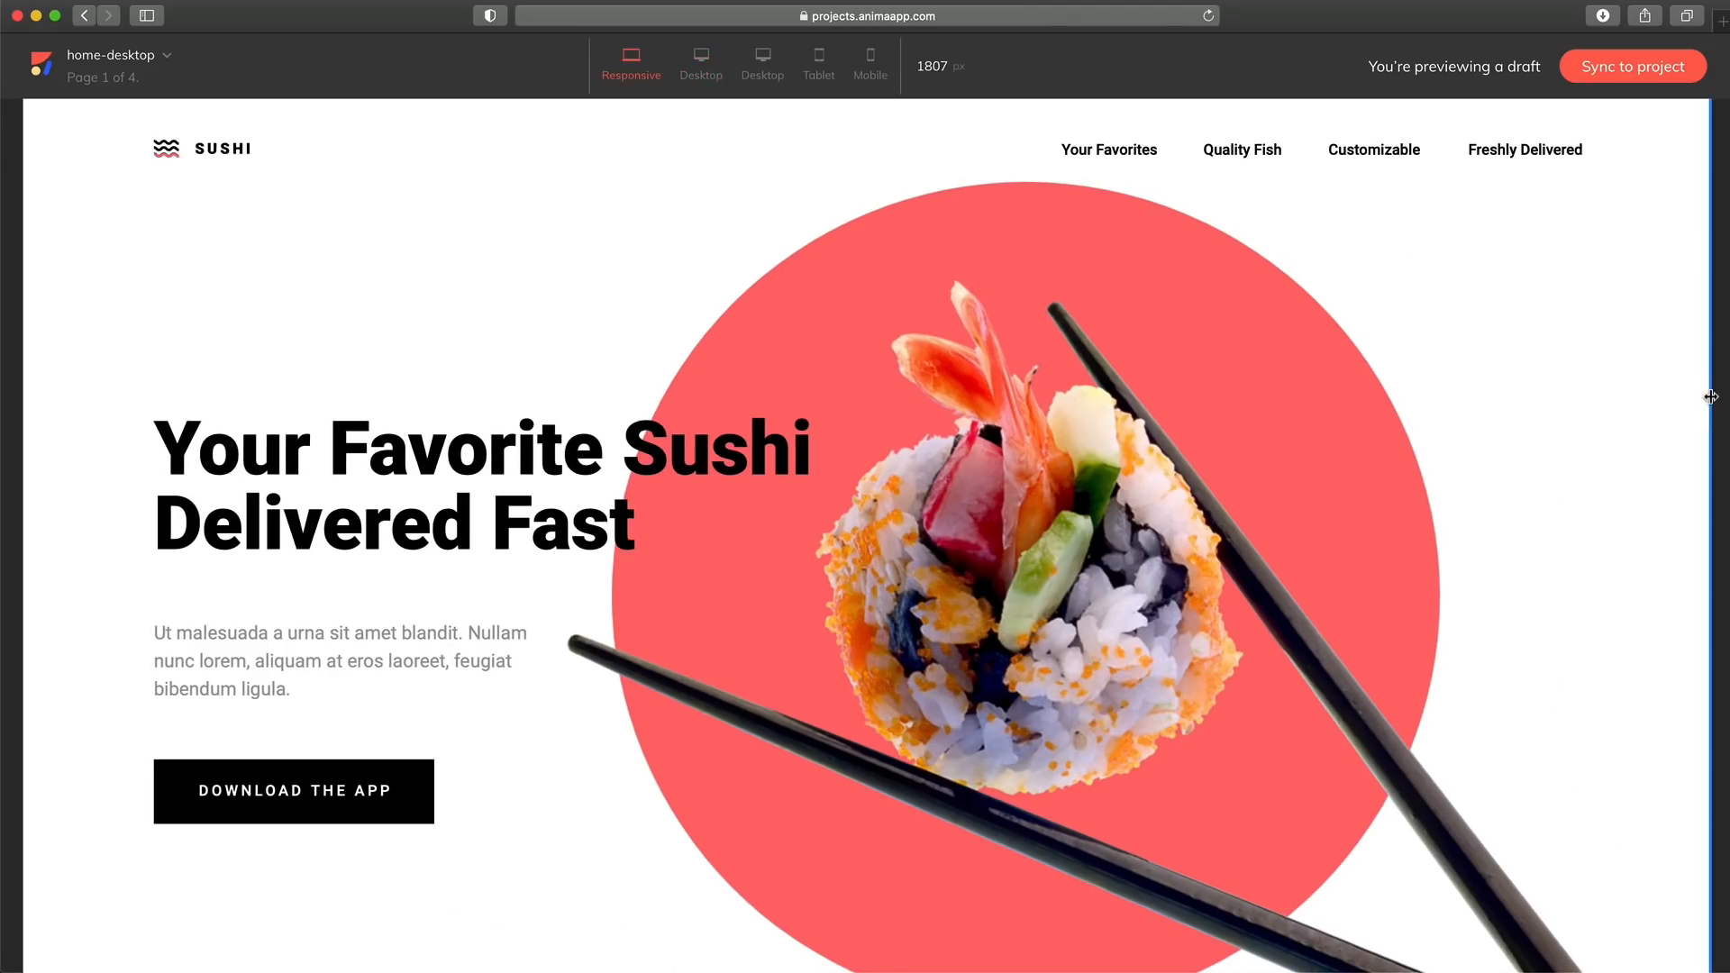
{"action": "left_click_drag", "start_coordinate": [1707, 404], "coordinate": [1042, 411]}
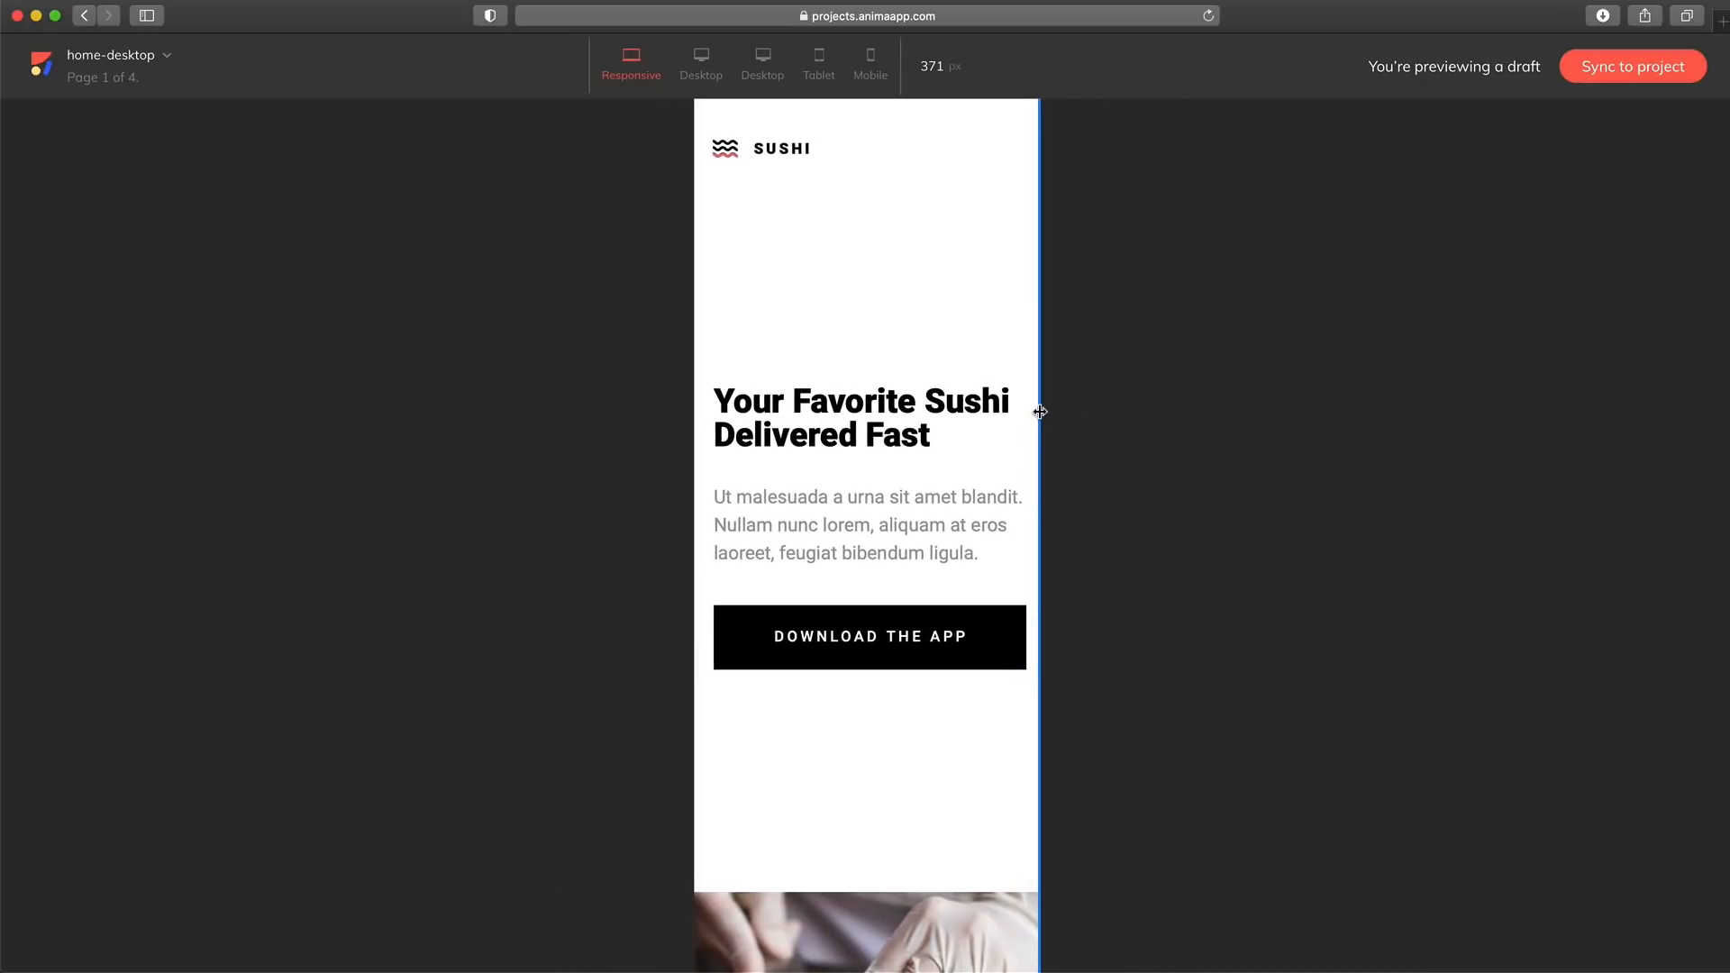
{"action": "scroll", "coordinate": [928, 376], "scroll_direction": "down", "scroll_amount": 5}
{"action": "scroll", "coordinate": [928, 377], "scroll_direction": "down", "scroll_amount": 10}
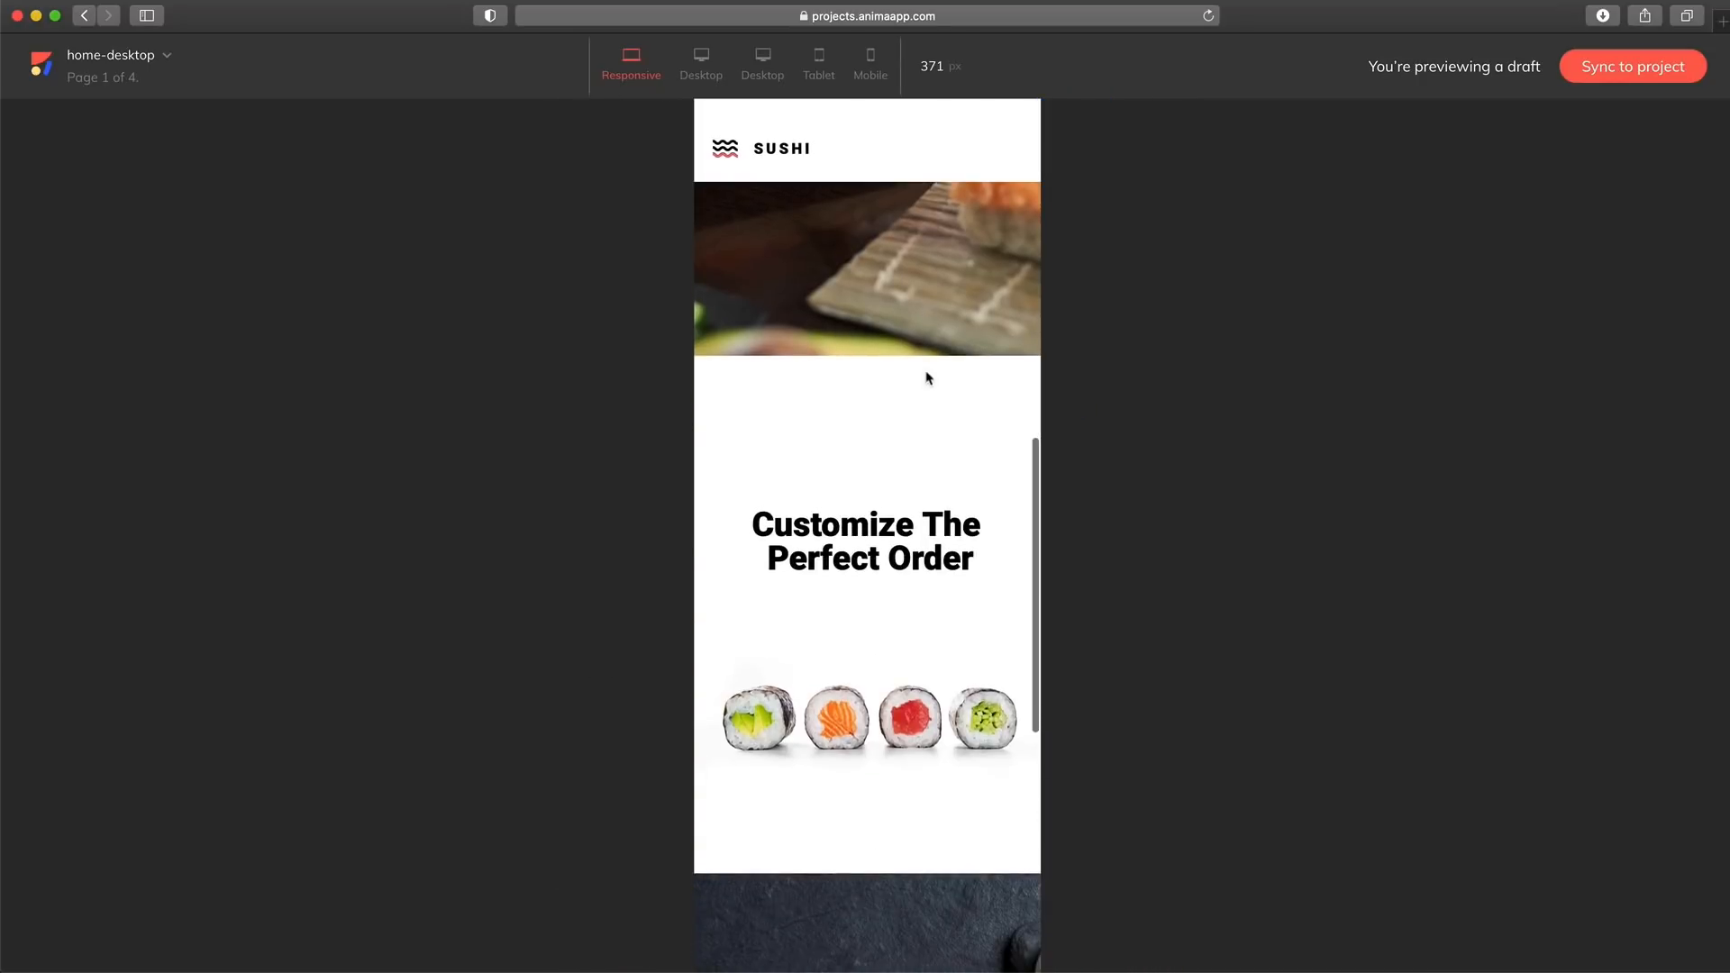
{"action": "scroll", "coordinate": [928, 377], "scroll_direction": "up", "scroll_amount": 15}
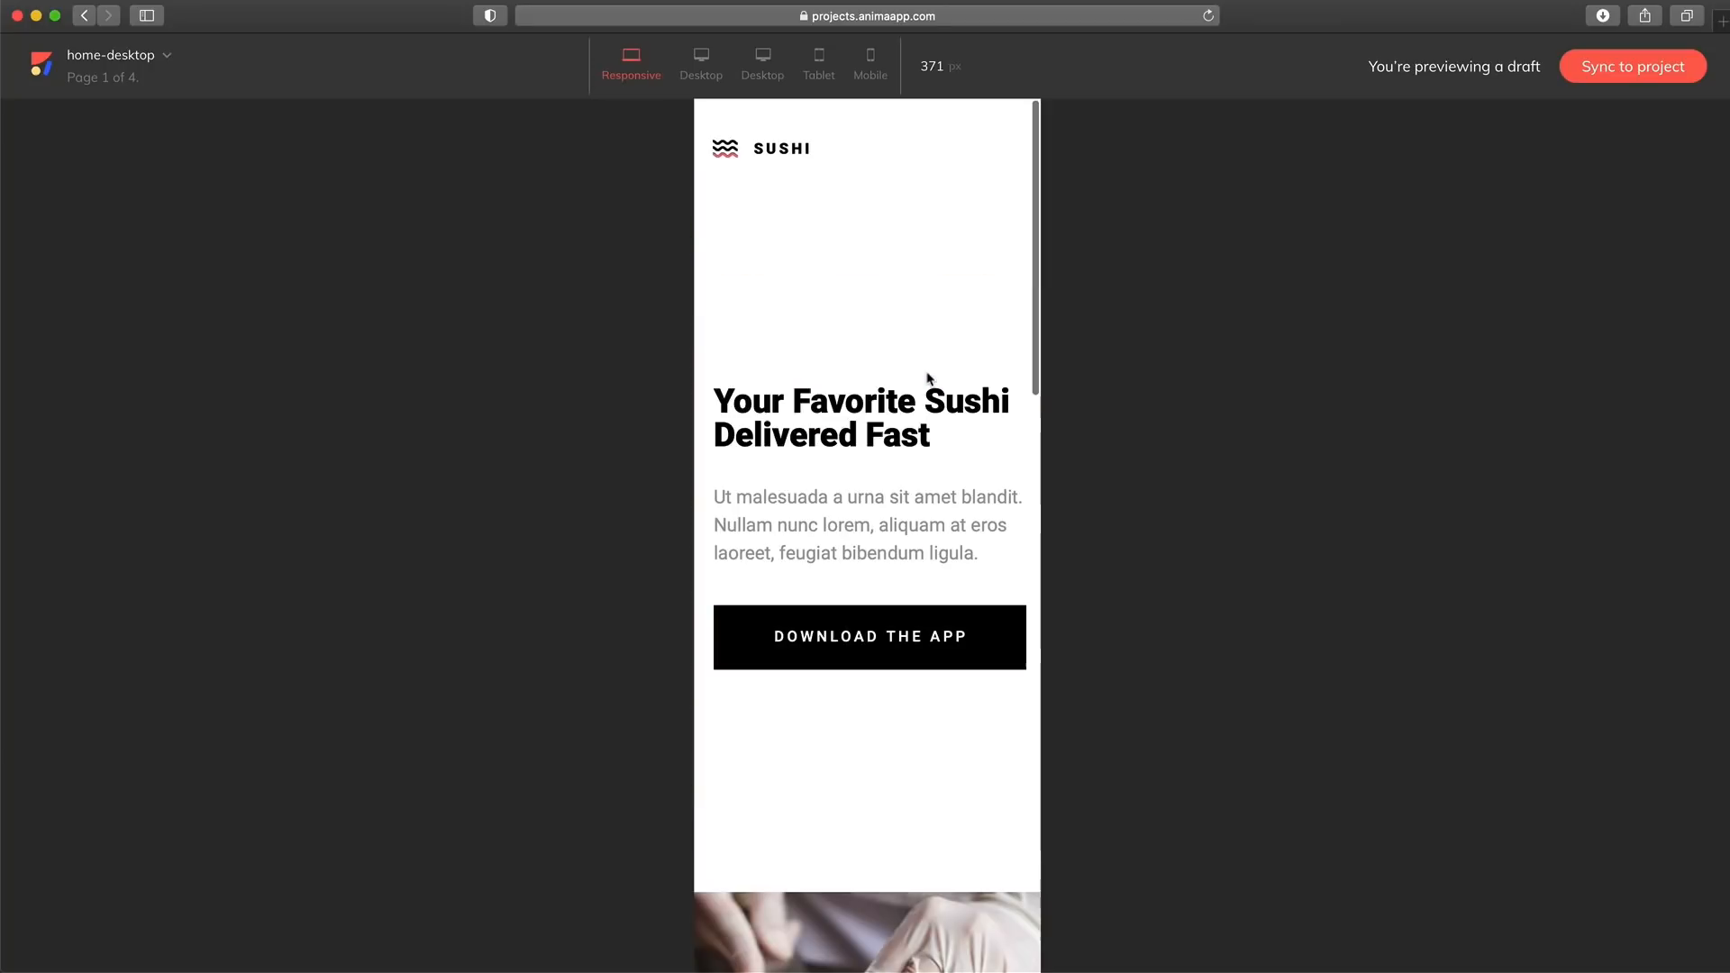
Return the preview to the 1920 px desktop version and sync the draft to the project
{"action": "left_click", "coordinate": [701, 61]}
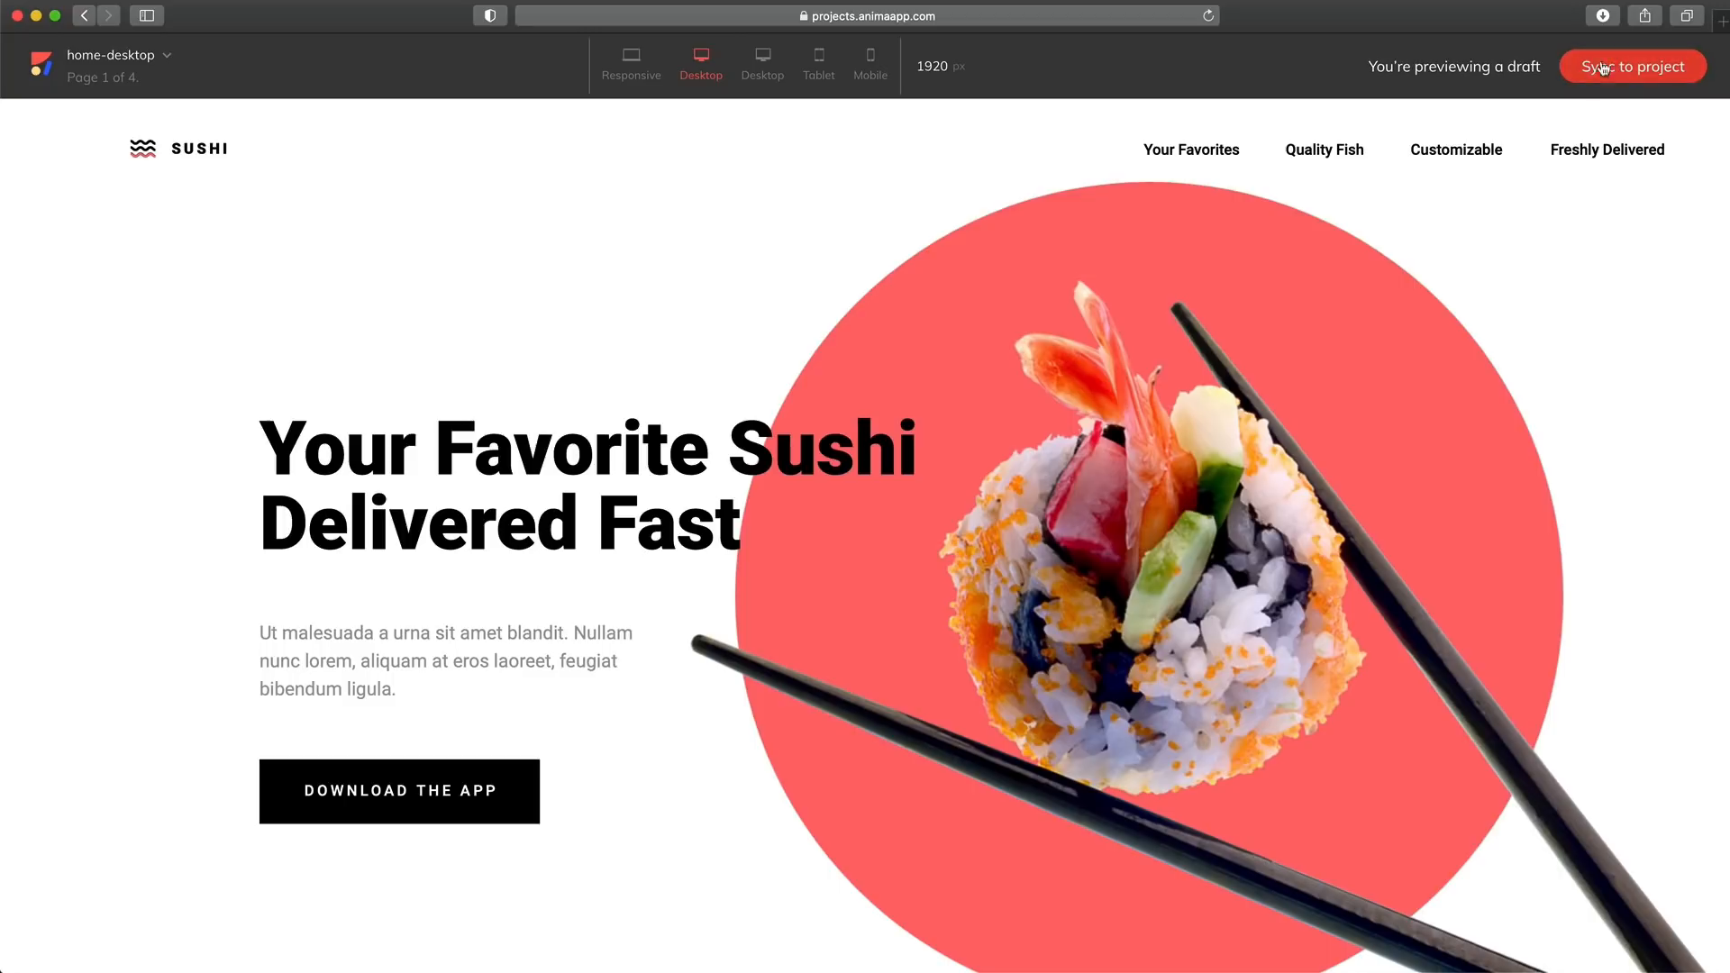
{"action": "left_click", "coordinate": [1601, 66]}
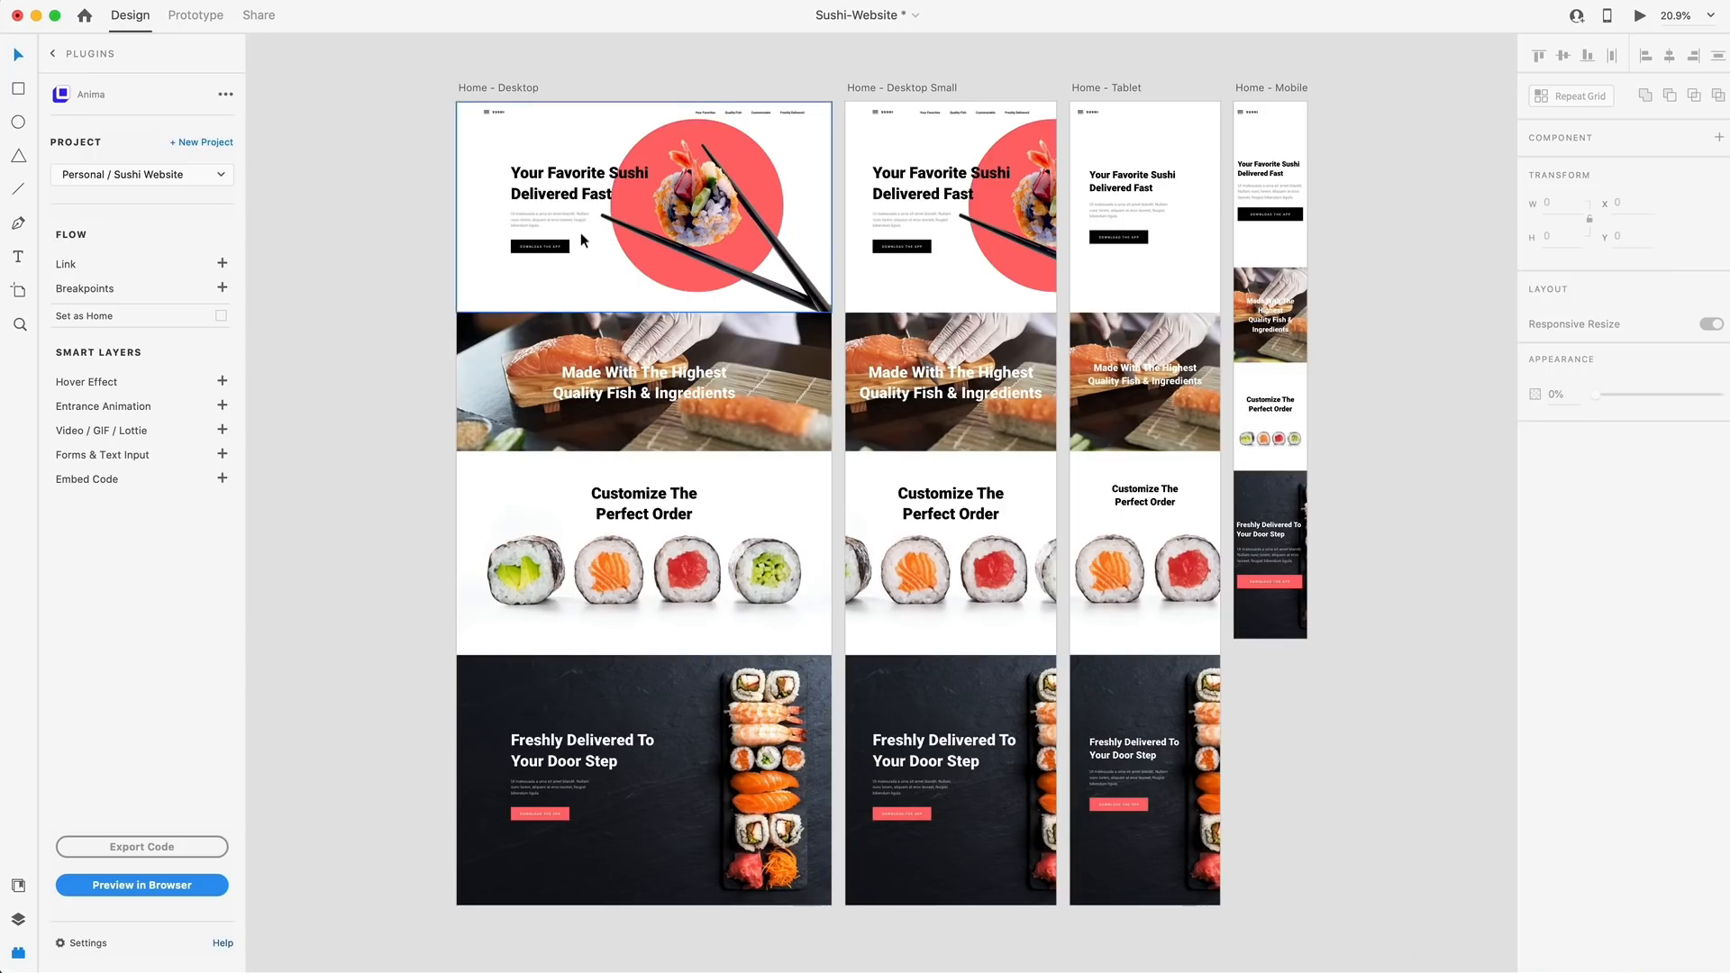
Switch to Adobe XD, select the header bar on Home - Desktop and check its Fix Position When Scrolling setting
{"action": "scroll", "coordinate": [473, 110], "scroll_direction": "up", "scroll_amount": 5}
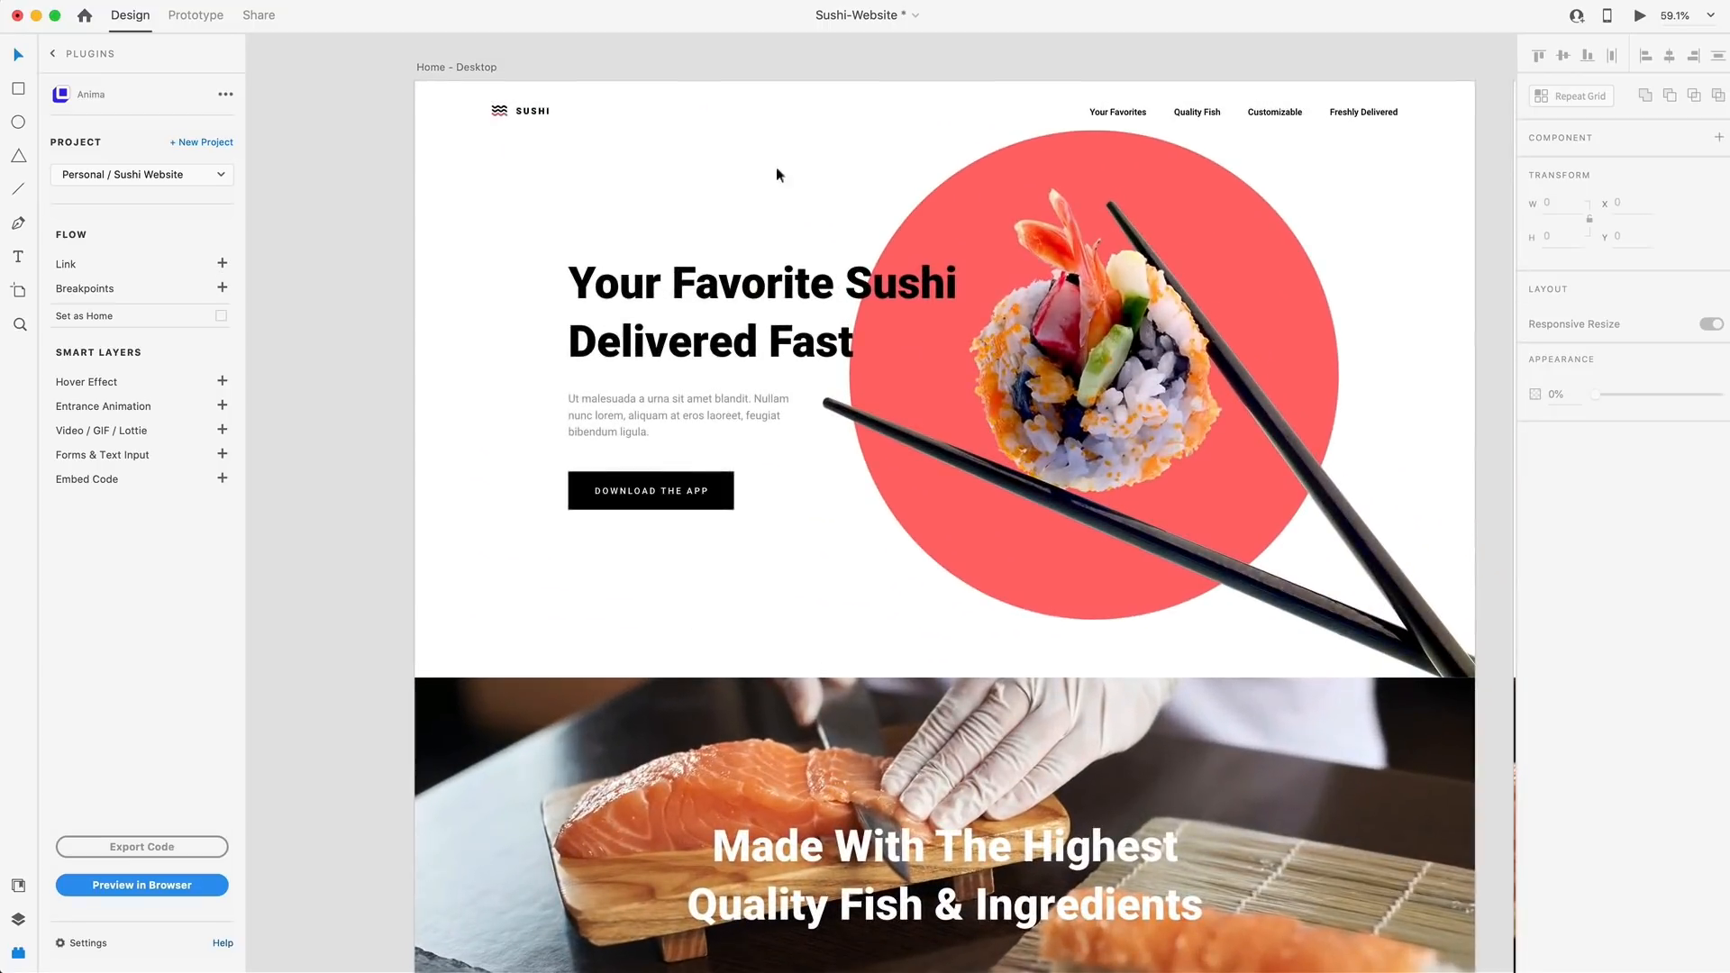
{"action": "scroll", "coordinate": [836, 180], "scroll_direction": "right", "scroll_amount": 5}
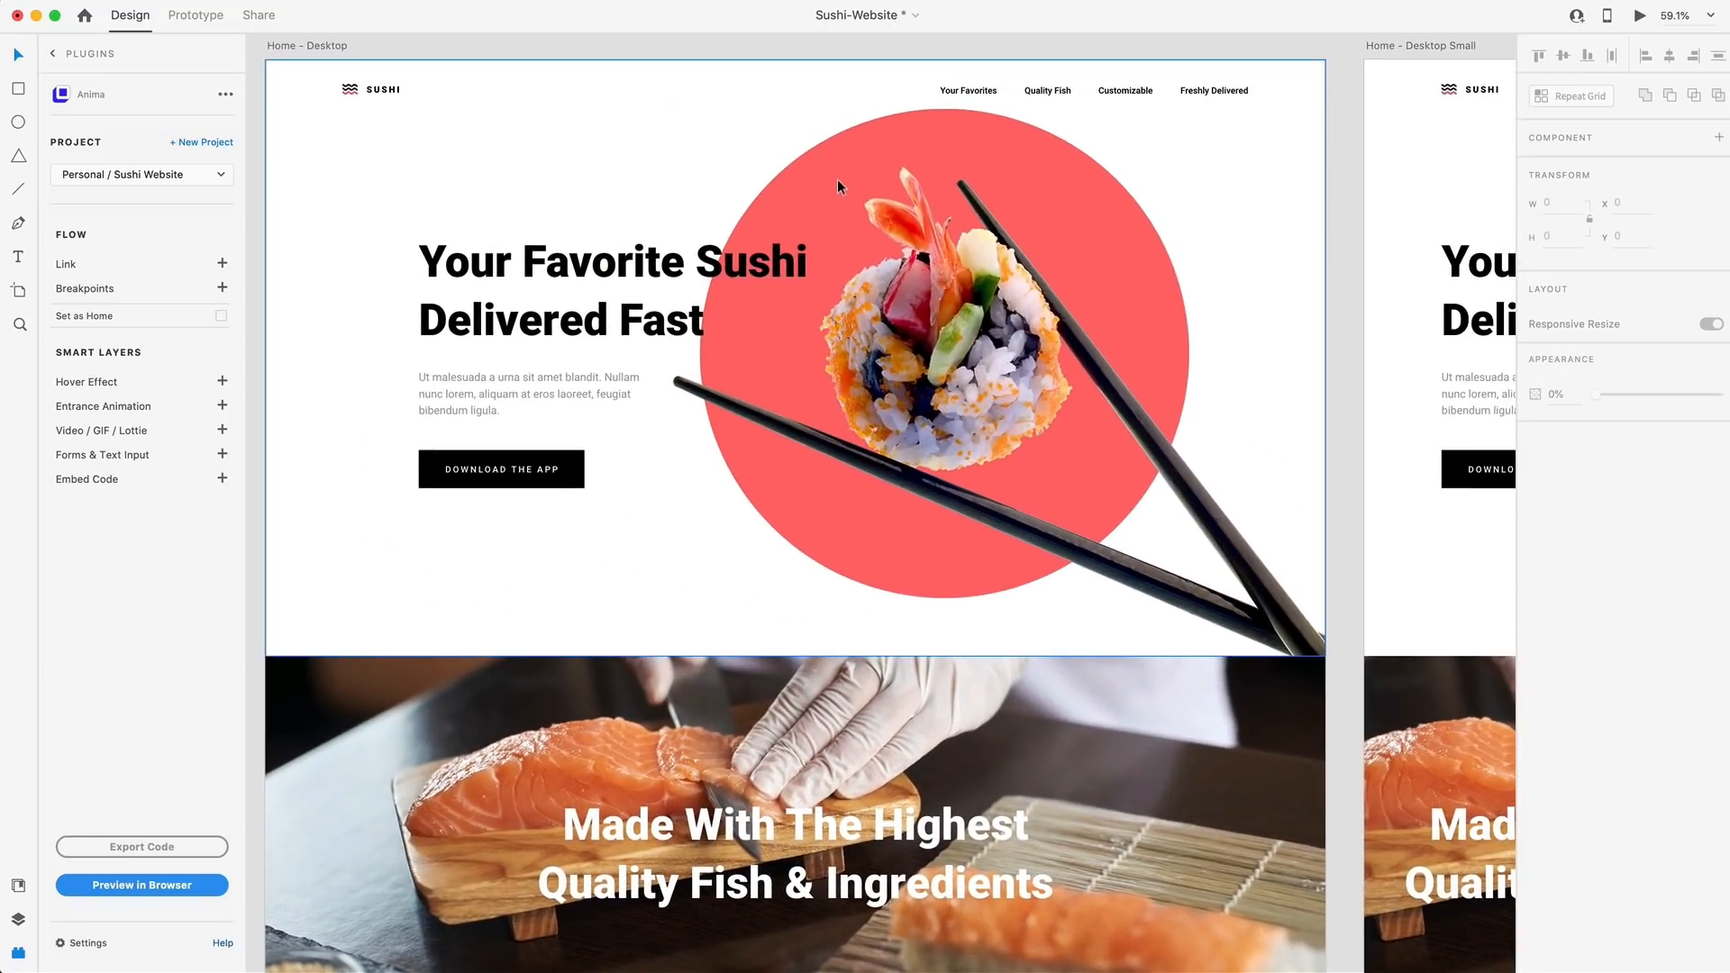
{"action": "left_click", "coordinate": [638, 67]}
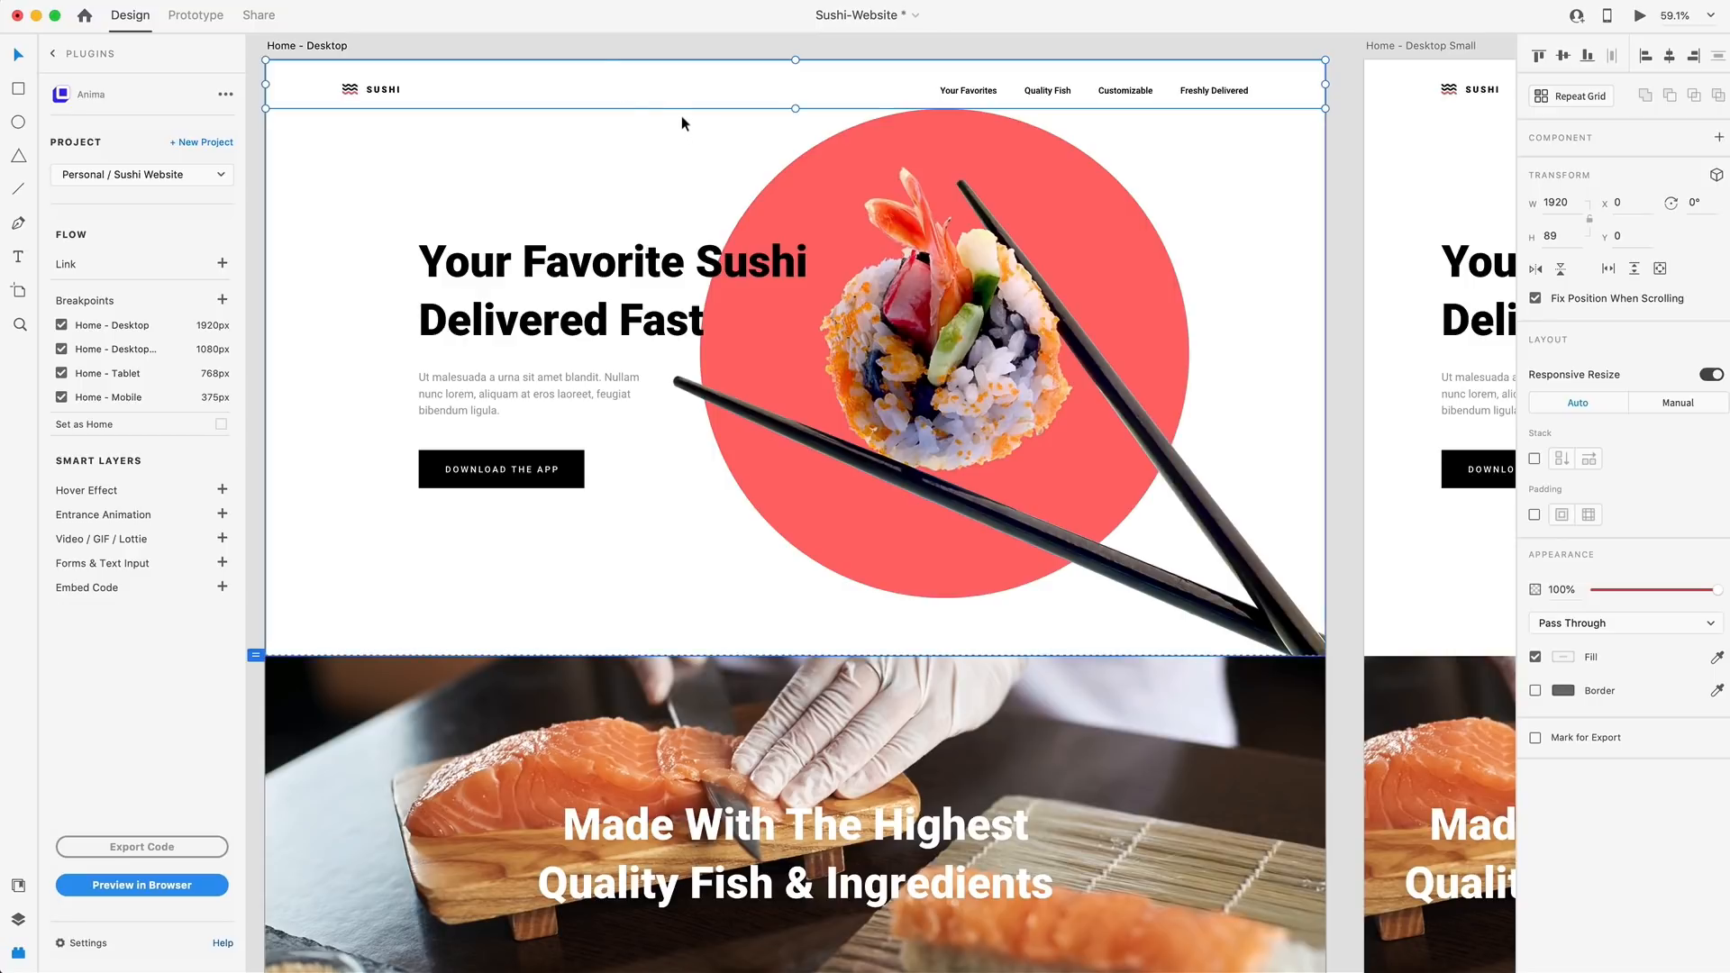
{"action": "scroll", "coordinate": [685, 144], "scroll_direction": "down", "scroll_amount": 5}
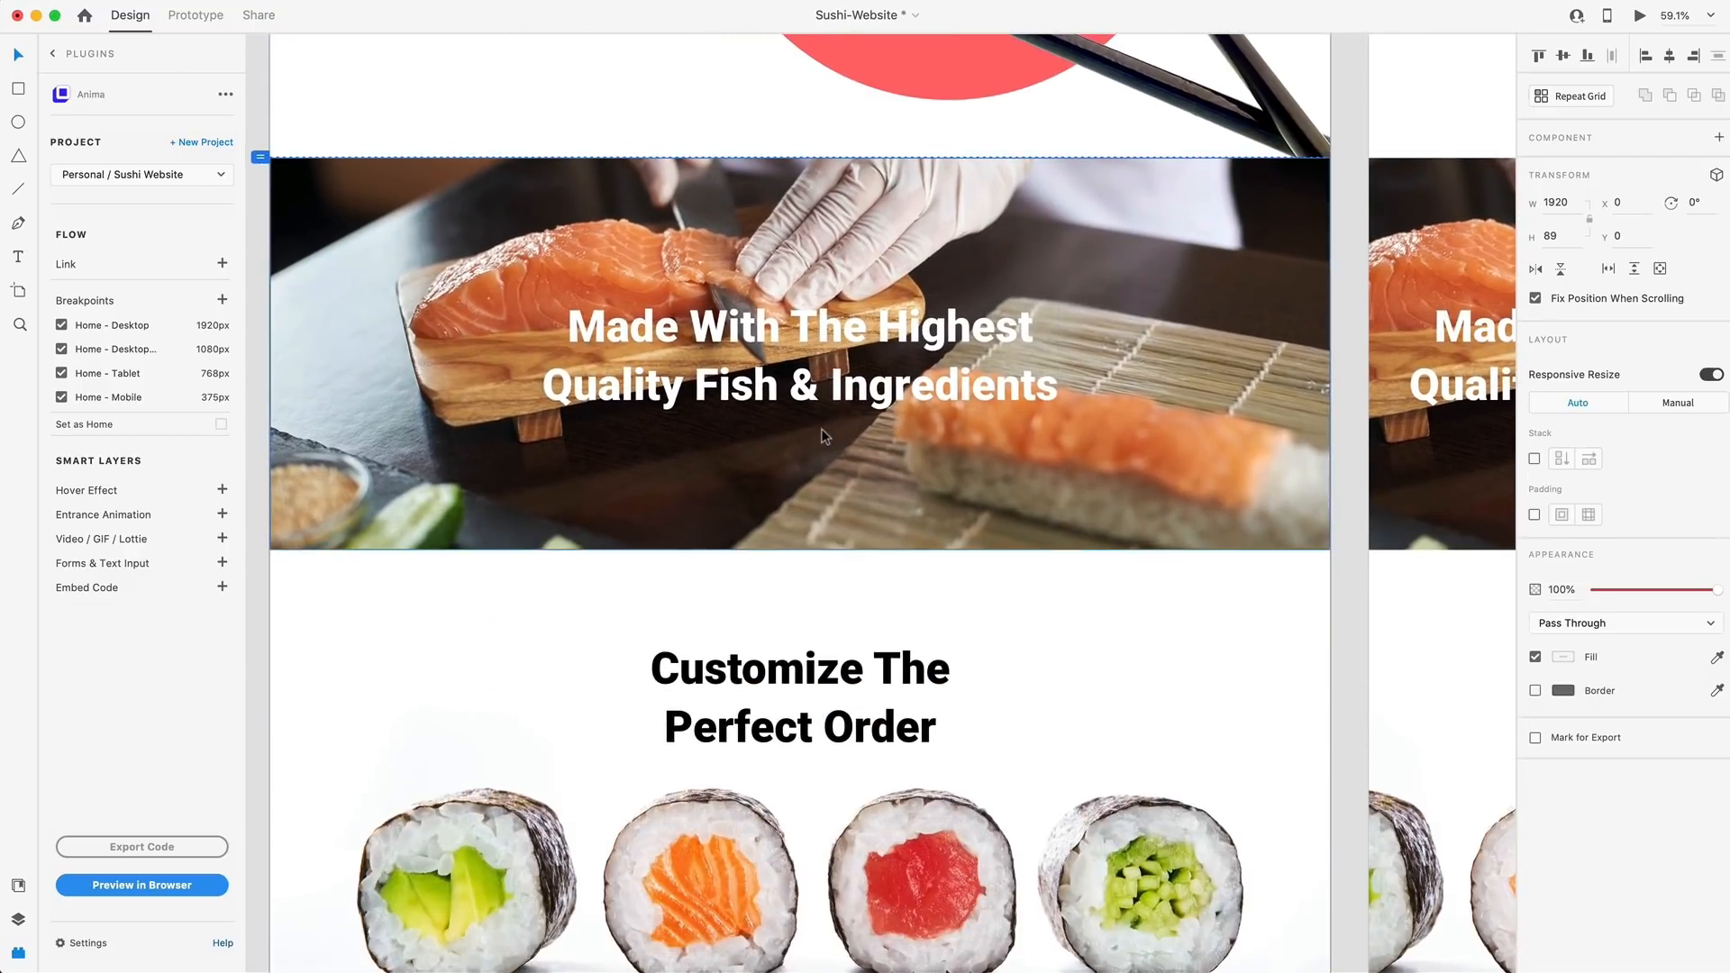
{"action": "scroll", "coordinate": [823, 430], "scroll_direction": "up", "scroll_amount": 6}
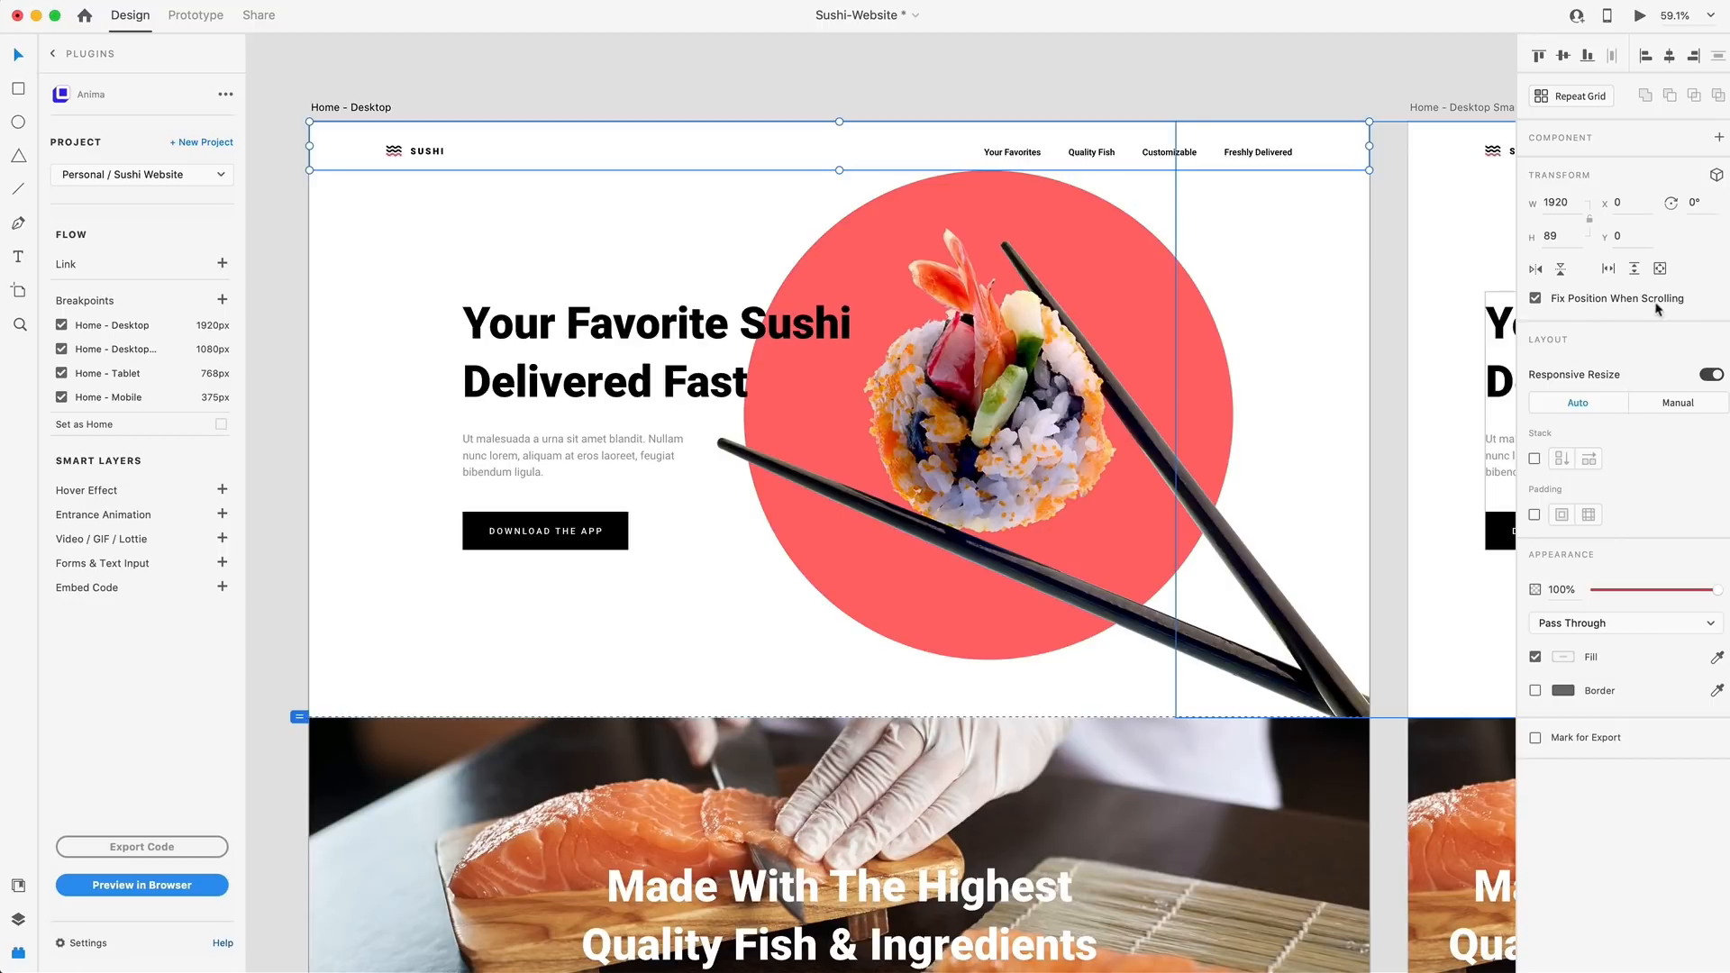
Add an Anchor Link to the "Your Favorites" menu text with the Hero section as its destination
{"action": "double_click", "coordinate": [1024, 154]}
{"action": "double_click", "coordinate": [1023, 153]}
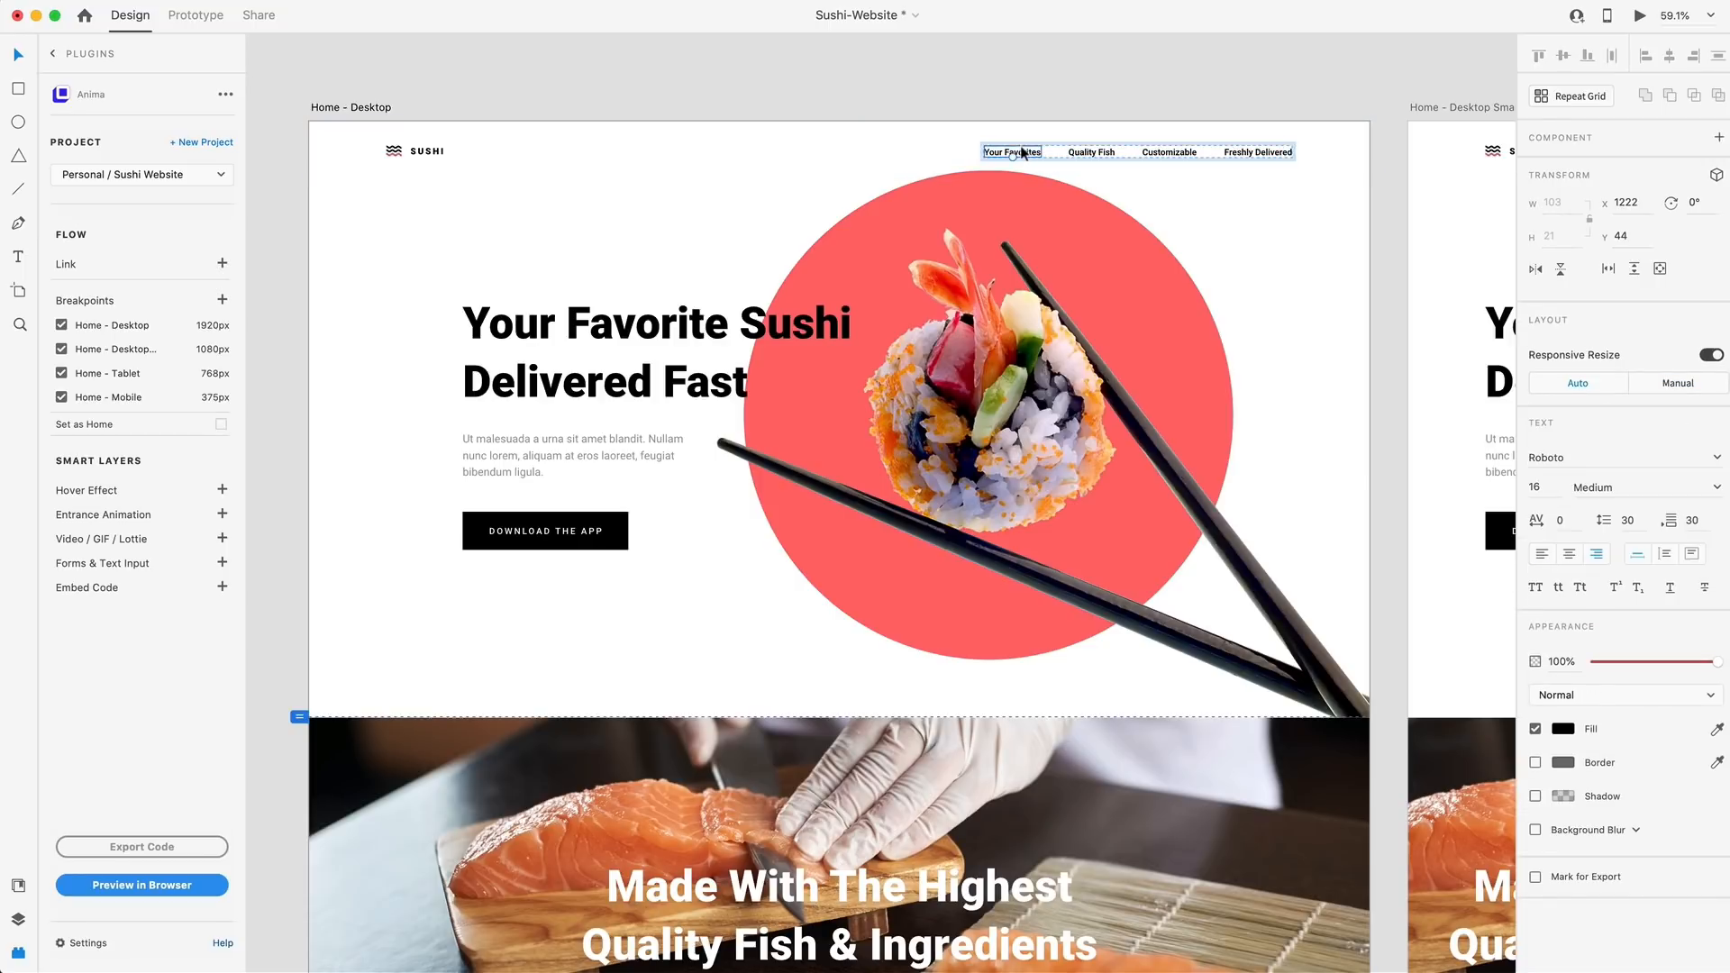
{"action": "left_click", "coordinate": [221, 263]}
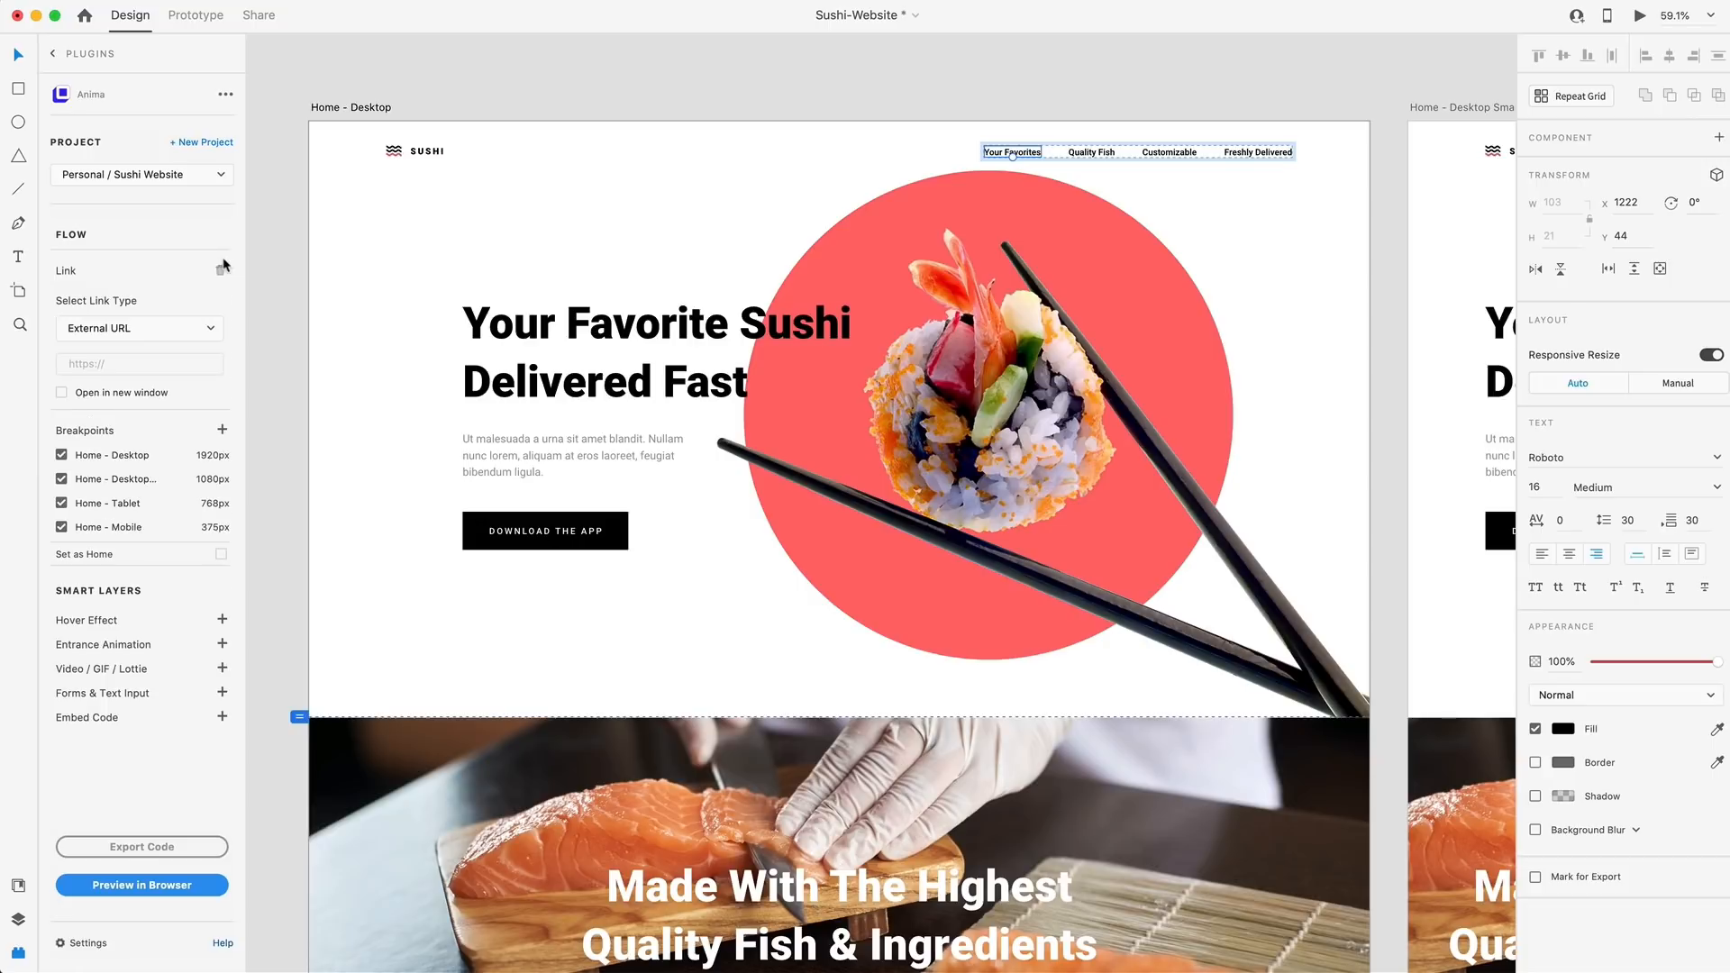
{"action": "left_click", "coordinate": [118, 328]}
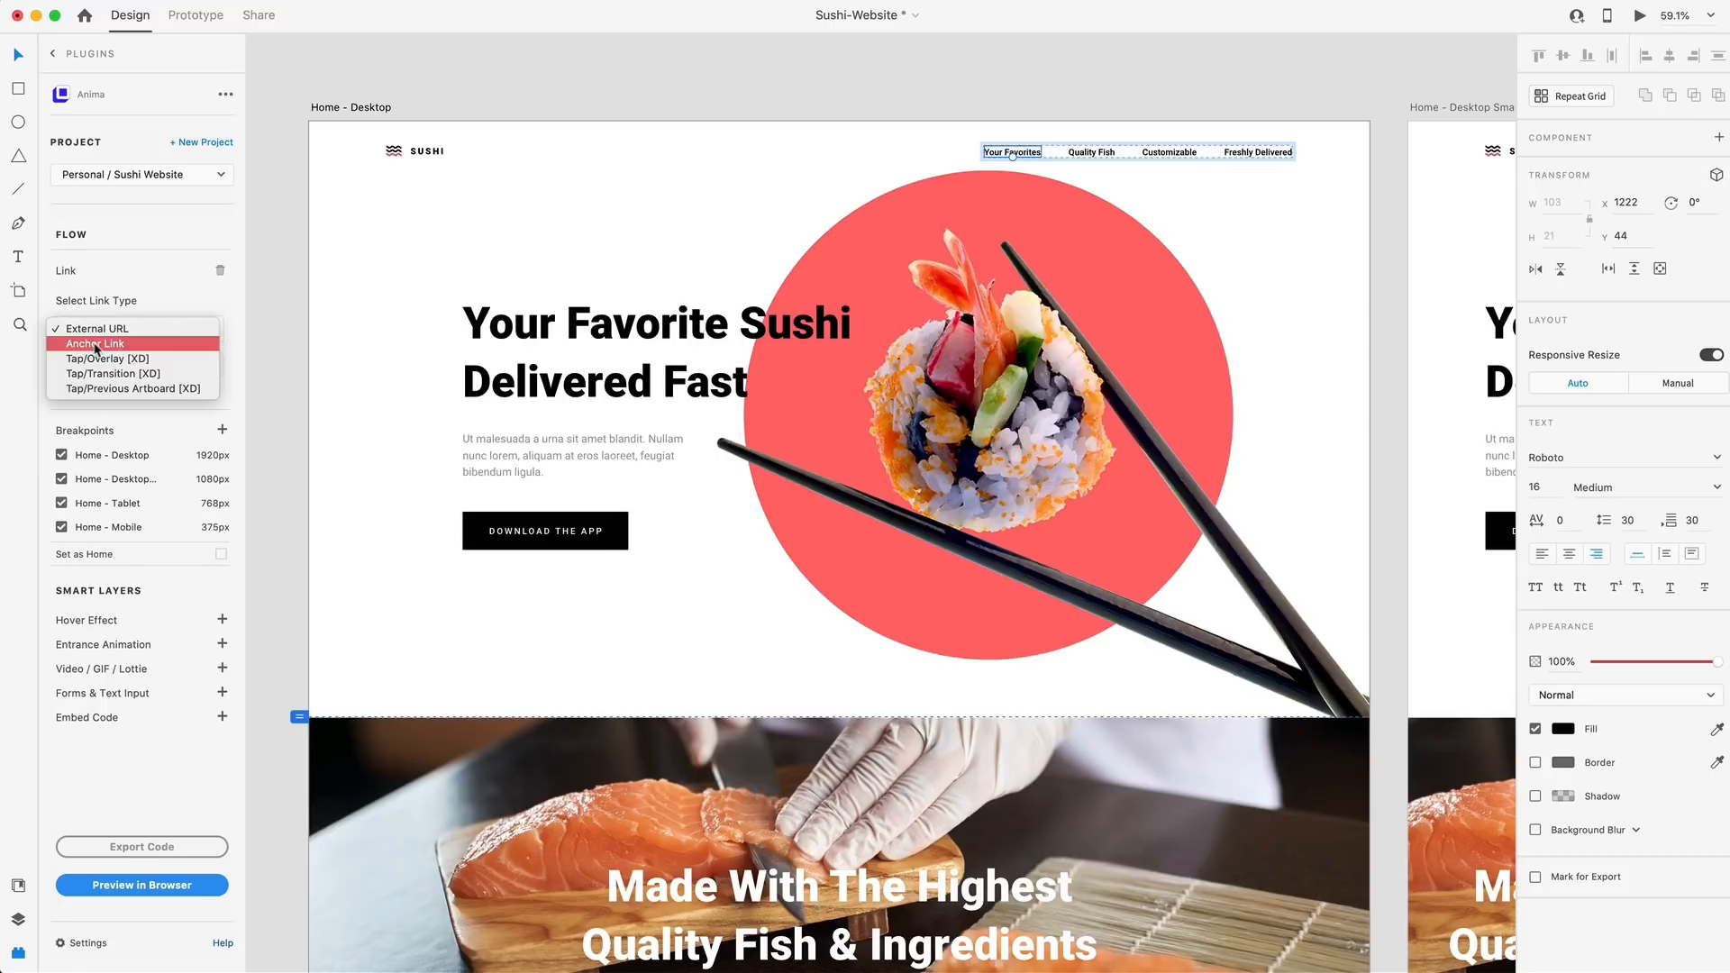
{"action": "left_click", "coordinate": [97, 344]}
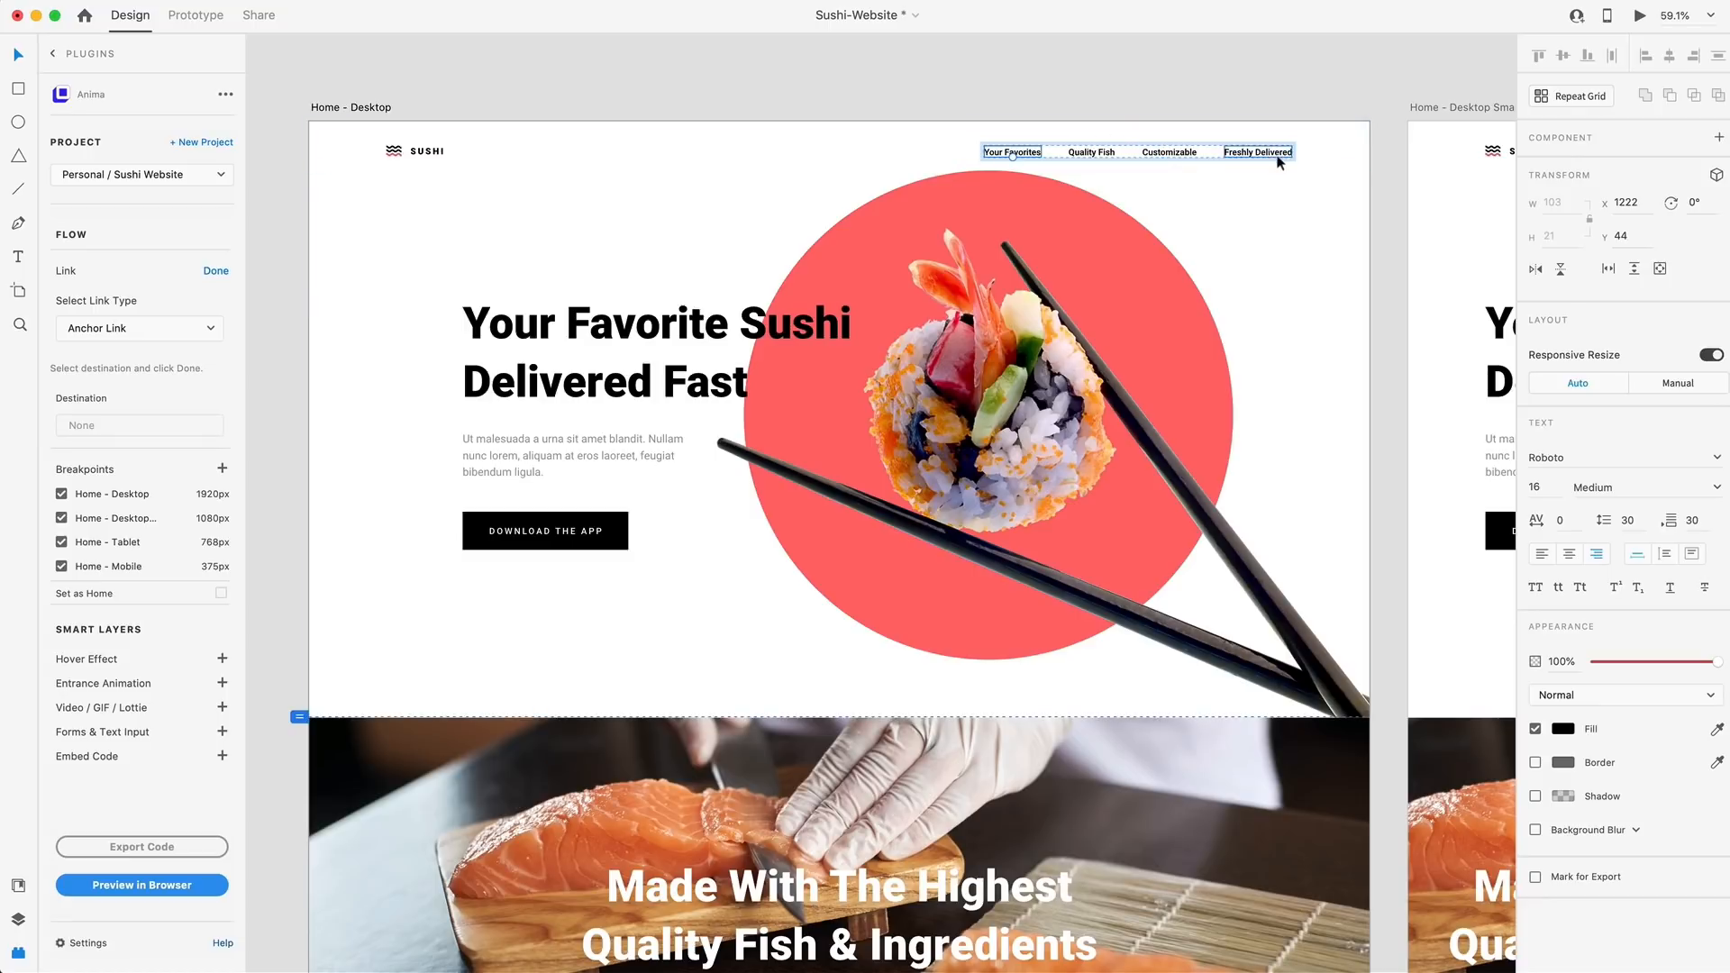
{"action": "left_click", "coordinate": [455, 261]}
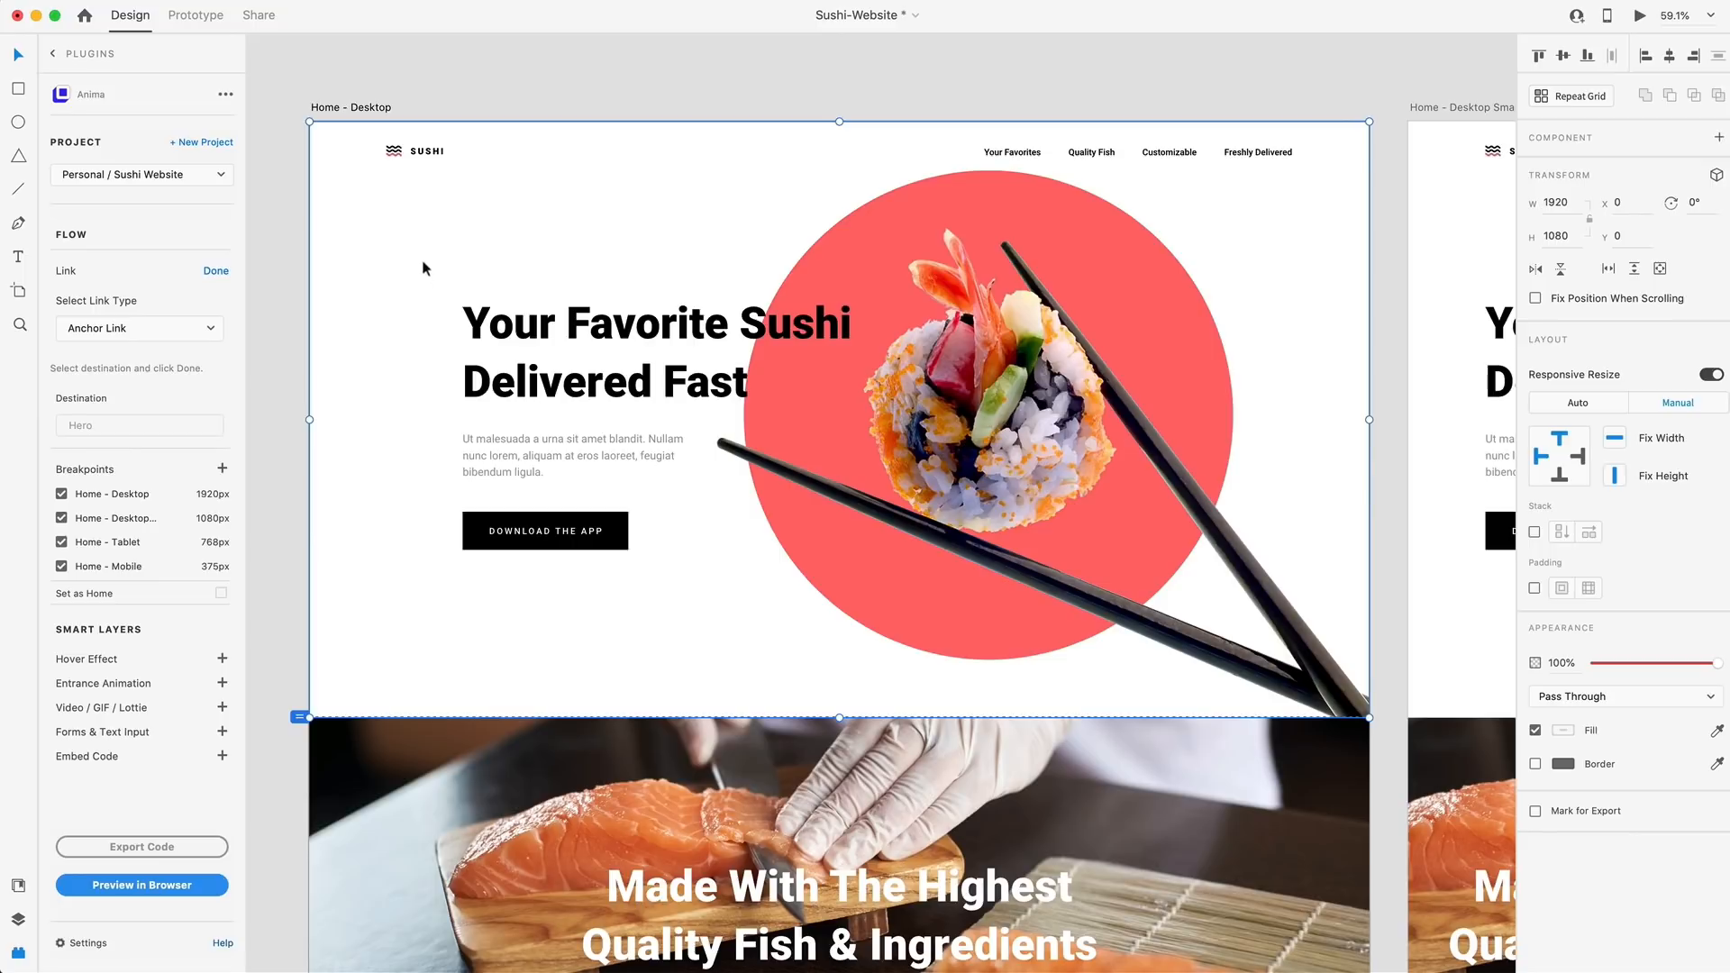
{"action": "left_click", "coordinate": [217, 271]}
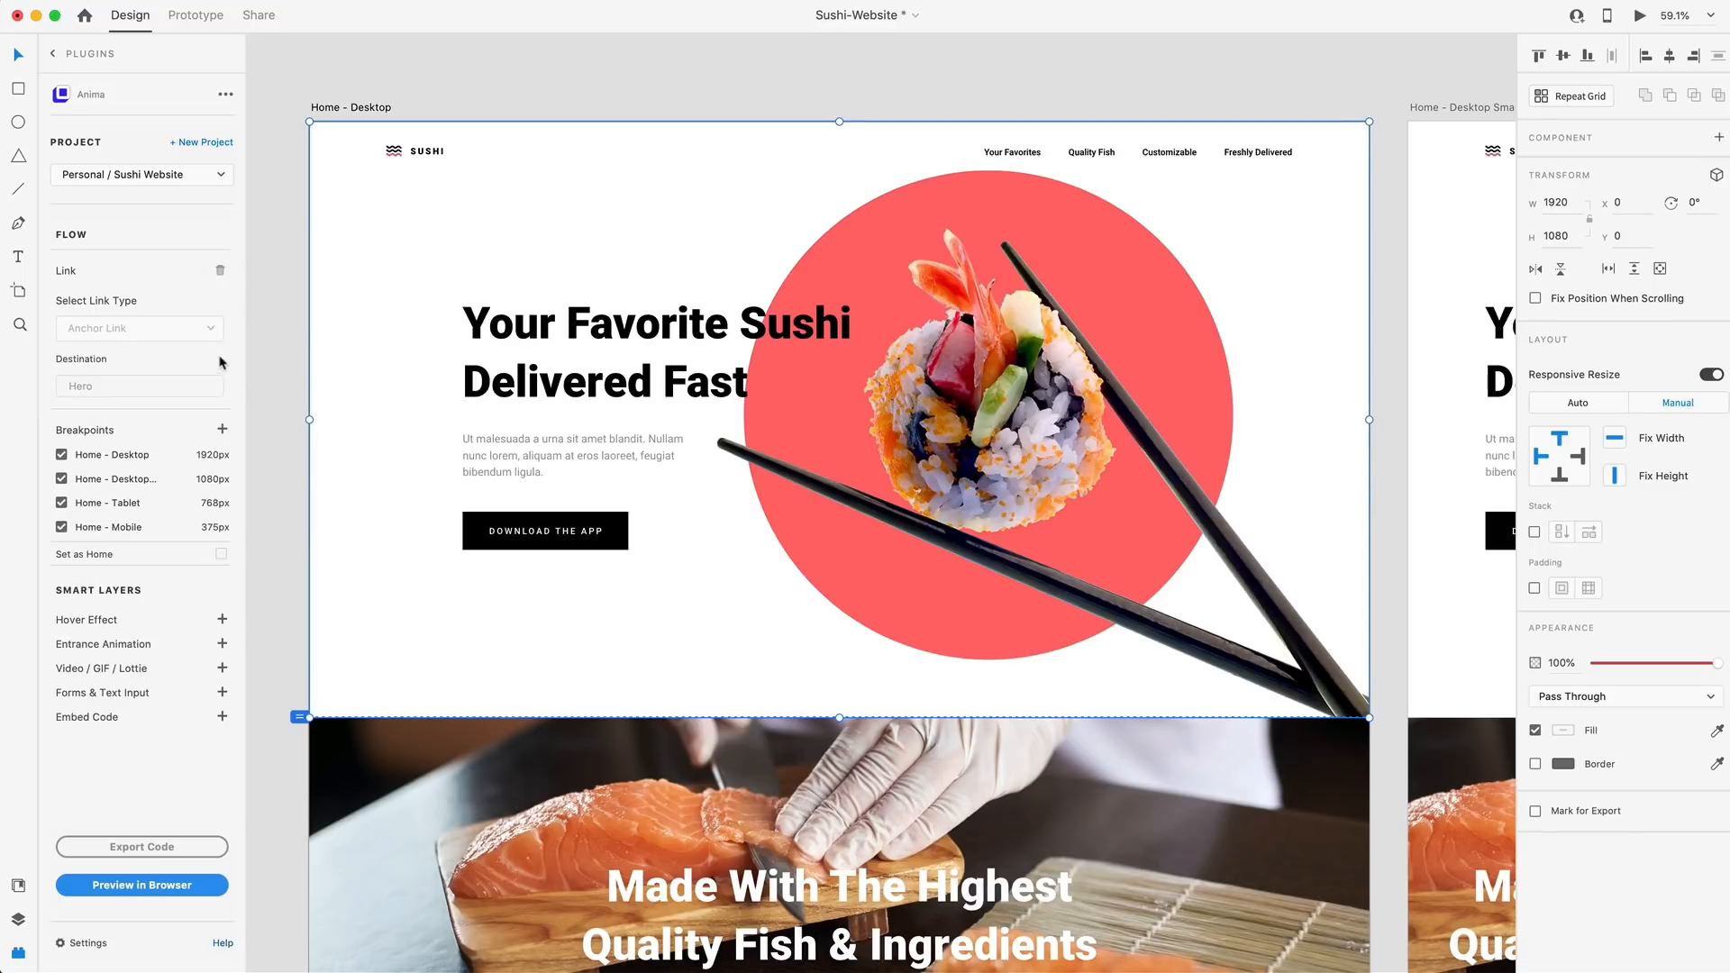
Add an Anchor Link to the "Quality Fish" menu text with the Quality section as its destination
{"action": "left_click", "coordinate": [1101, 155]}
{"action": "double_click", "coordinate": [1101, 155]}
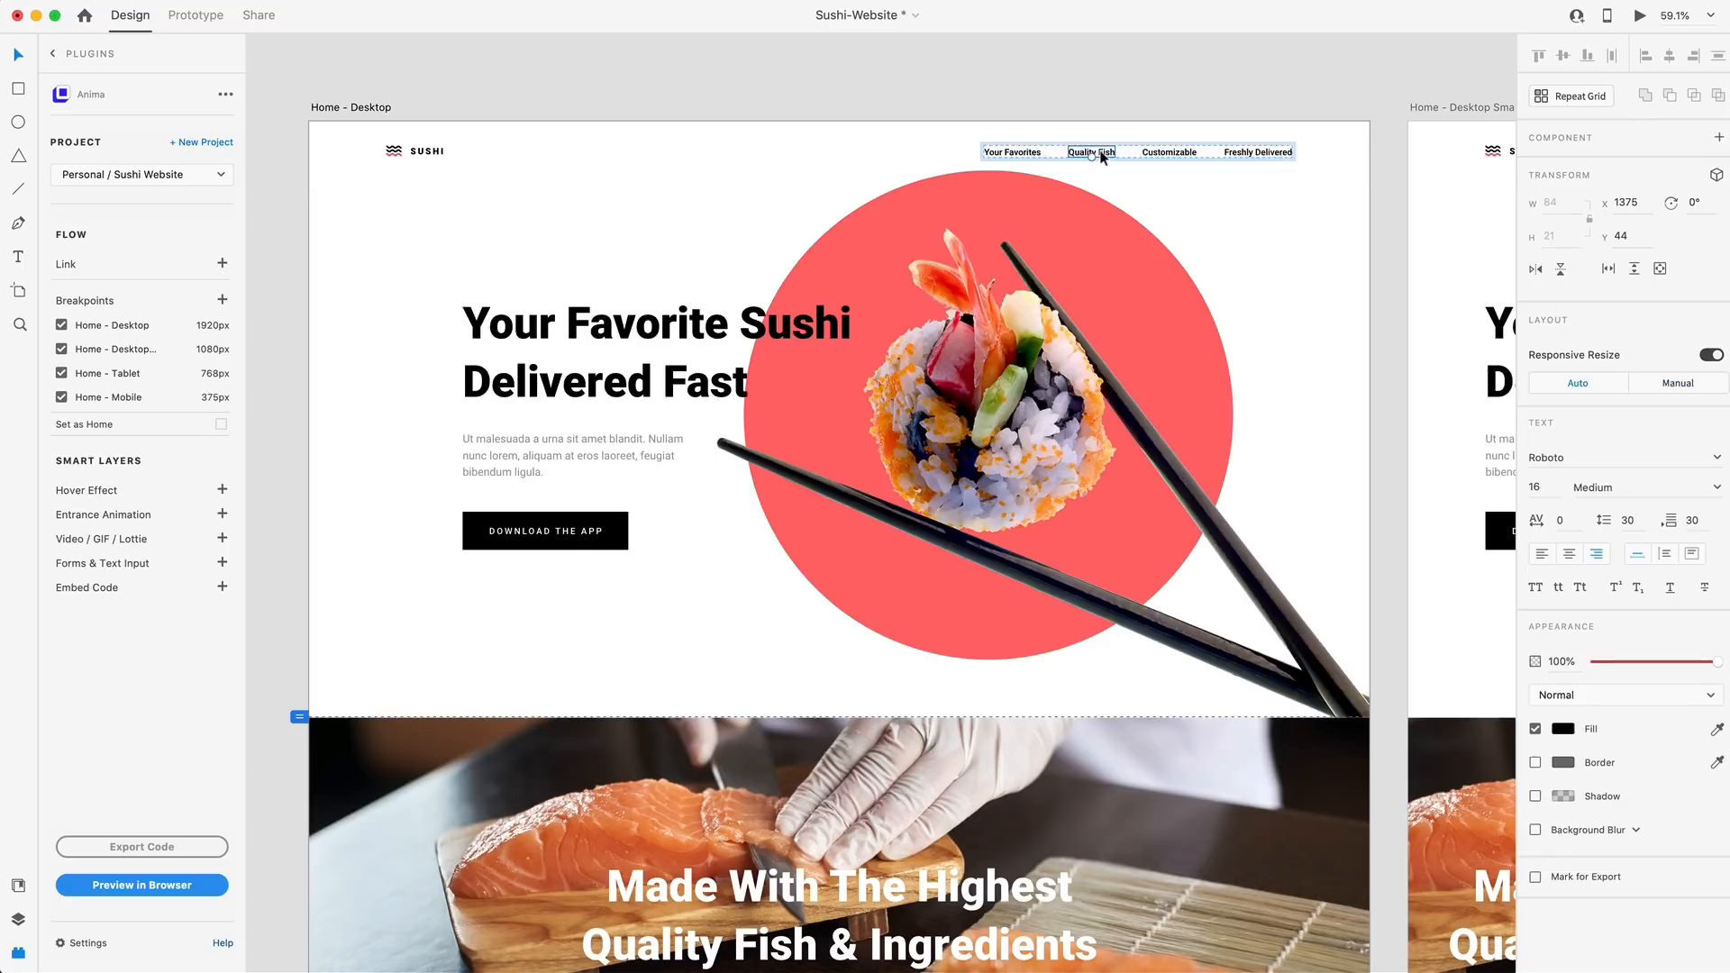
{"action": "left_click", "coordinate": [222, 263]}
{"action": "left_click", "coordinate": [108, 332]}
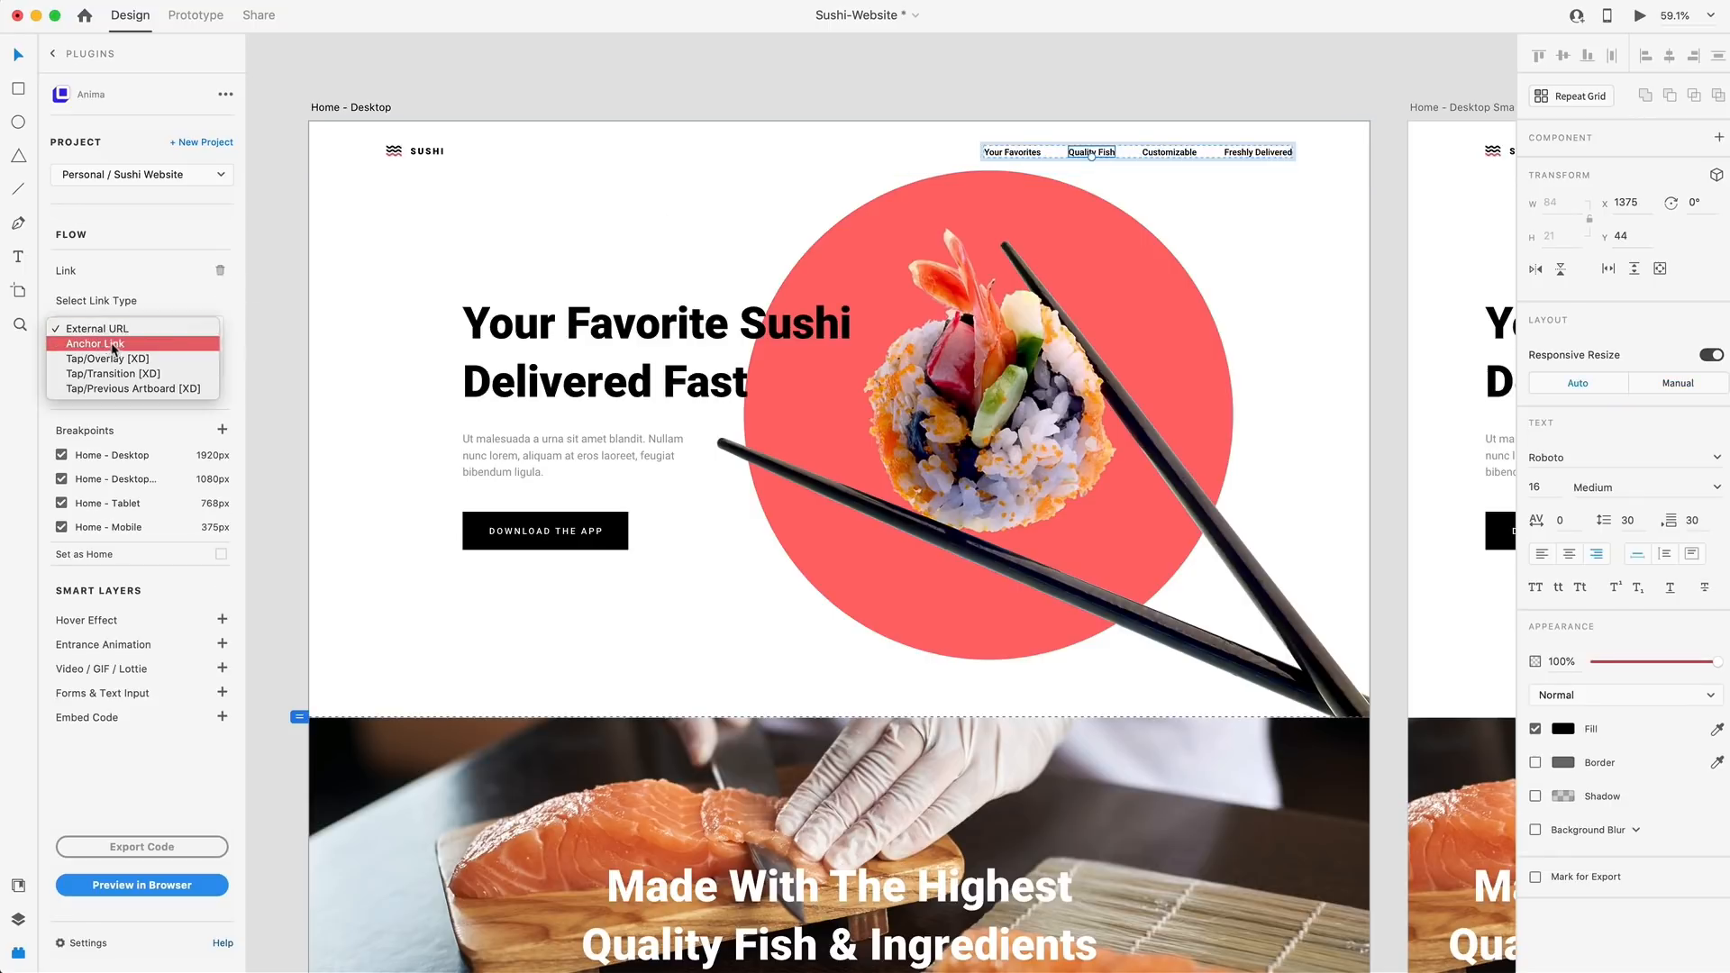
{"action": "left_click", "coordinate": [99, 344]}
{"action": "scroll", "coordinate": [274, 385], "scroll_direction": "down", "scroll_amount": 4}
{"action": "left_click", "coordinate": [394, 477]}
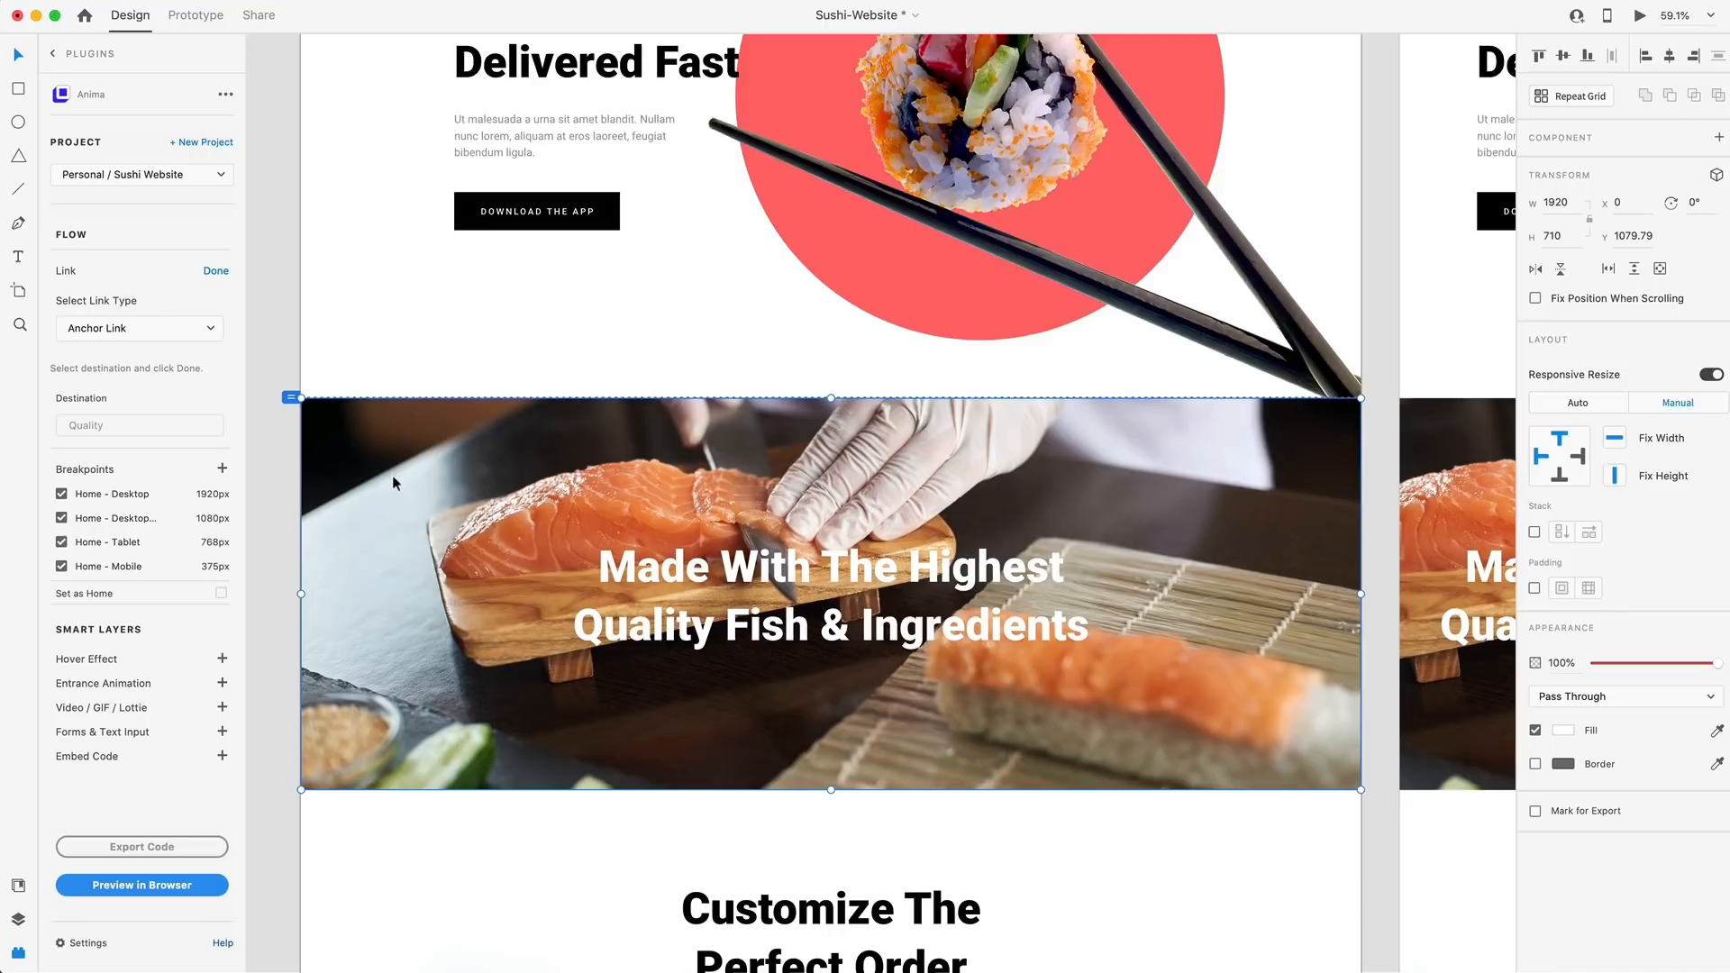
{"action": "left_click", "coordinate": [217, 272]}
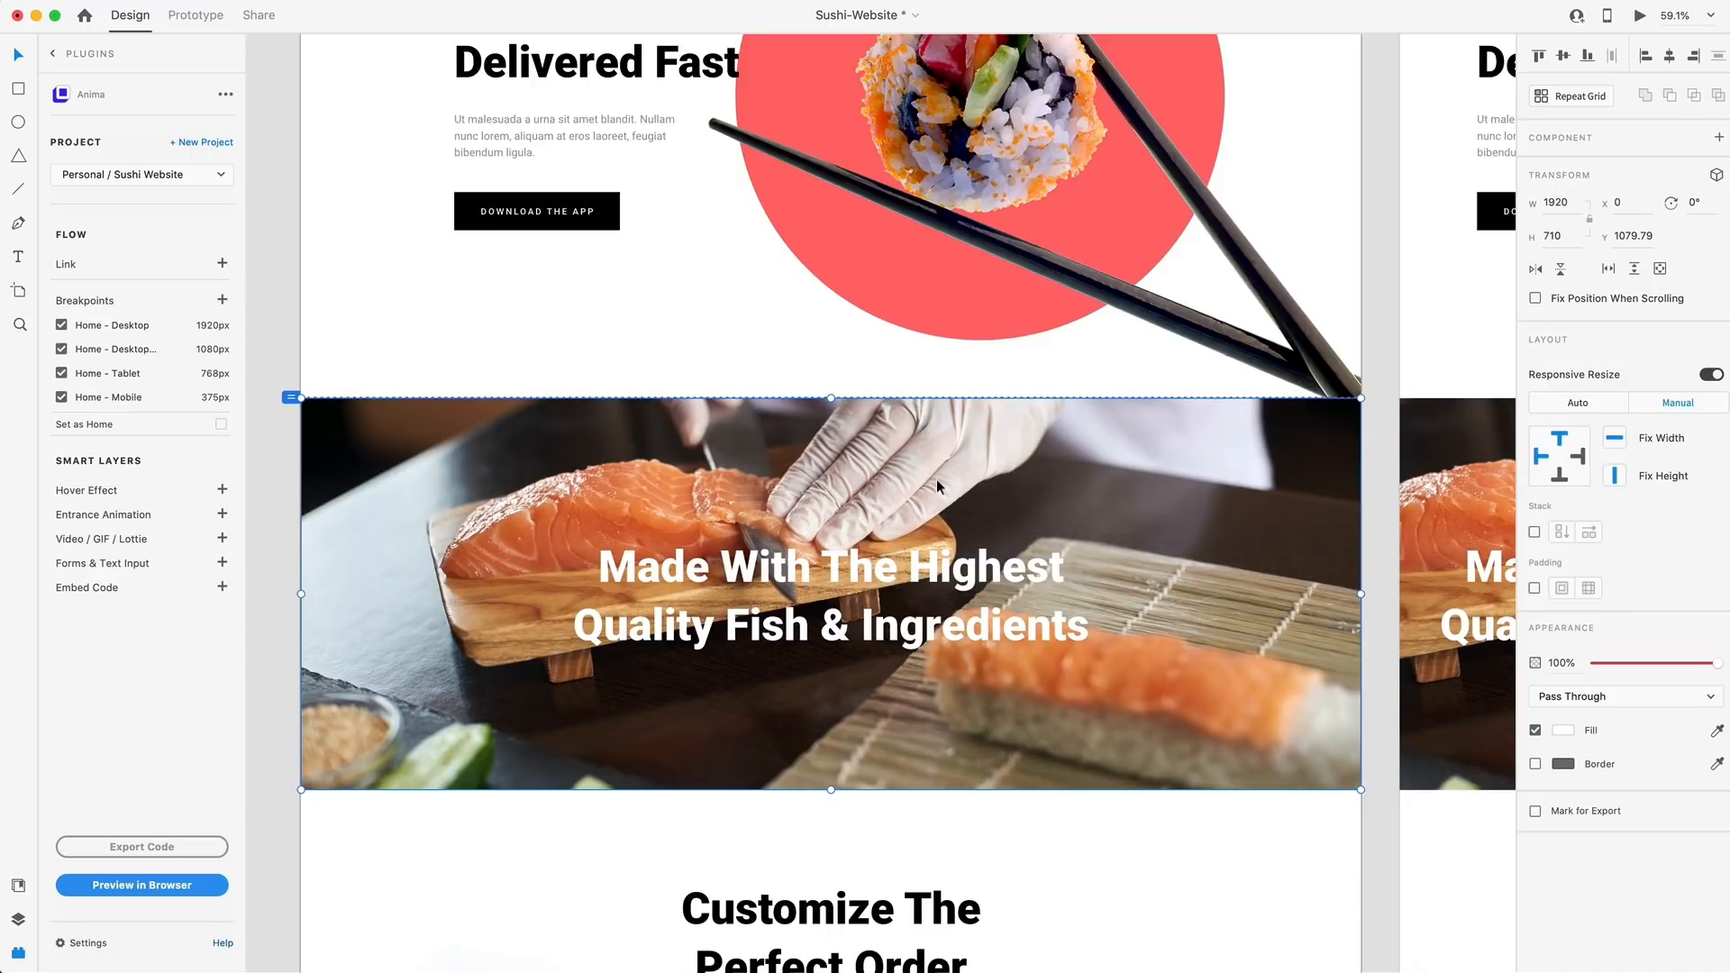
Add an Anchor Link to the "Customizable" menu text with the Customize section as its destination
{"action": "scroll", "coordinate": [936, 479], "scroll_direction": "up", "scroll_amount": 5}
{"action": "double_click", "coordinate": [1173, 258]}
{"action": "left_click", "coordinate": [221, 263]}
{"action": "left_click", "coordinate": [127, 328]}
{"action": "left_click", "coordinate": [113, 343]}
{"action": "scroll", "coordinate": [378, 406], "scroll_direction": "down", "scroll_amount": 10}
{"action": "left_click", "coordinate": [405, 432]}
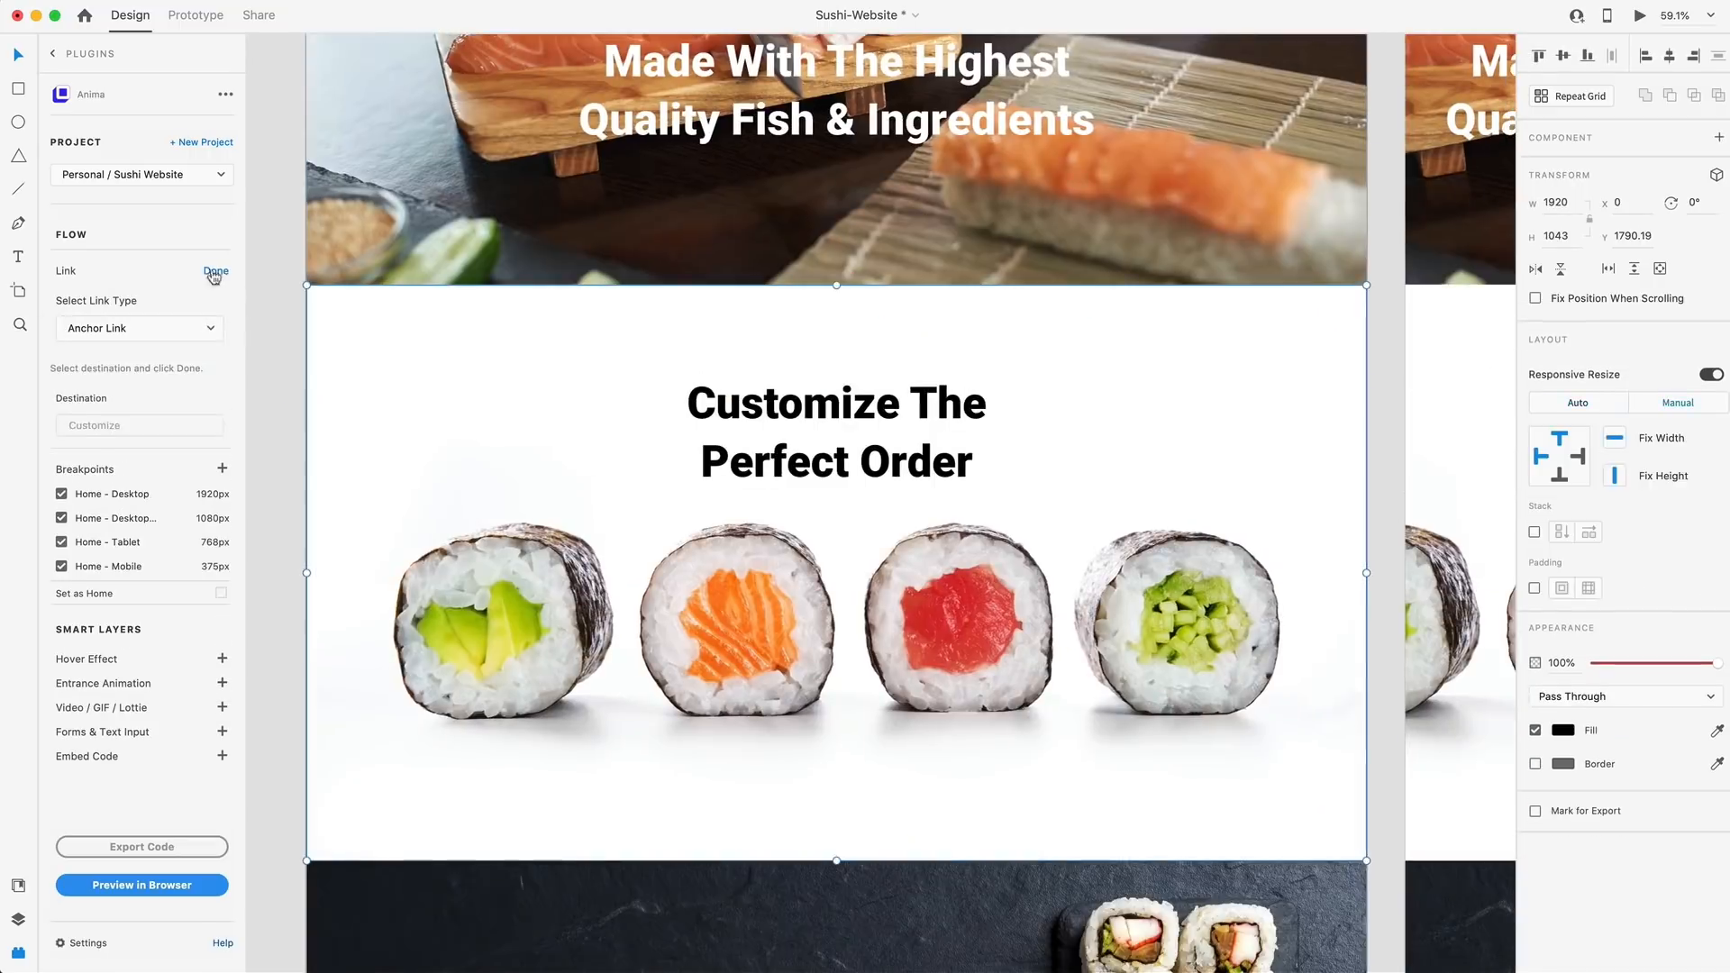
{"action": "left_click", "coordinate": [214, 272]}
Add an Anchor Link from the "Freshly Delivered" menu text to the "Freshly Delivered To Your Door Step" section
{"action": "scroll", "coordinate": [720, 361], "scroll_direction": "up", "scroll_amount": 10}
{"action": "double_click", "coordinate": [1185, 172]}
{"action": "left_click", "coordinate": [1261, 172]}
{"action": "left_click", "coordinate": [222, 270]}
{"action": "left_click", "coordinate": [127, 328]}
{"action": "left_click", "coordinate": [112, 343]}
{"action": "scroll", "coordinate": [534, 373], "scroll_direction": "down", "scroll_amount": 18}
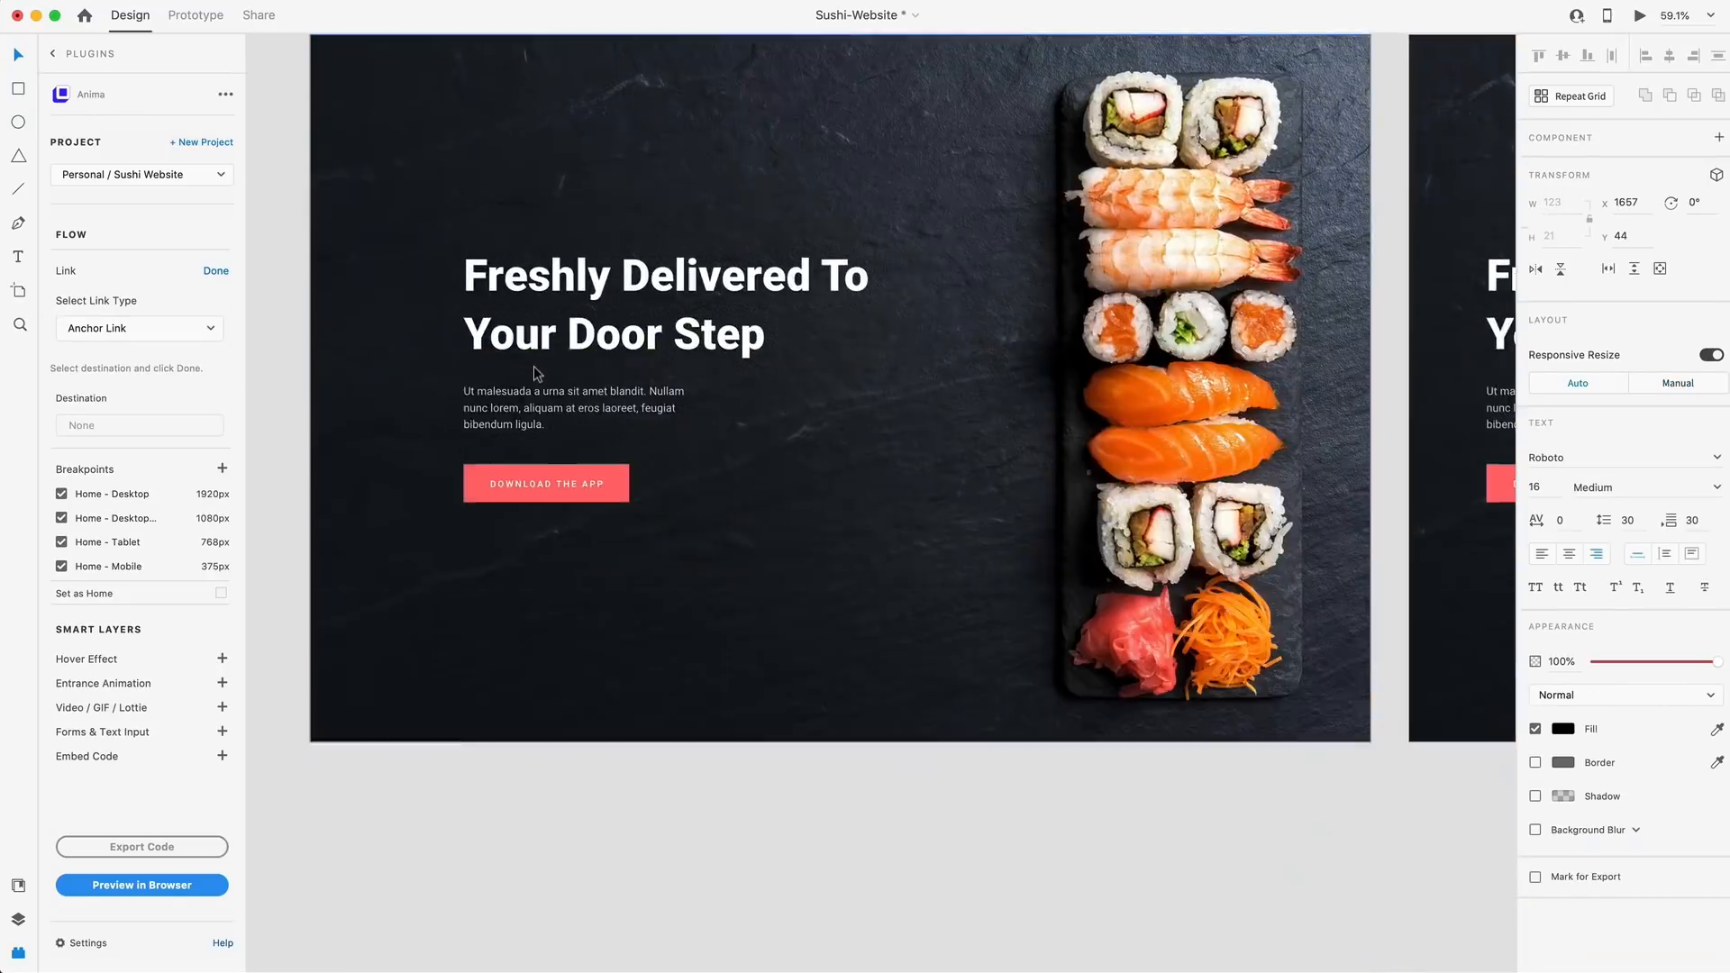
{"action": "left_click", "coordinate": [538, 374]}
{"action": "left_click", "coordinate": [216, 271]}
Add an External URL link to the hero's DOWNLOAD THE APP button and deselect it
{"action": "scroll", "coordinate": [867, 356], "scroll_direction": "up", "scroll_amount": 18}
{"action": "left_click", "coordinate": [685, 513]}
{"action": "left_click", "coordinate": [592, 530]}
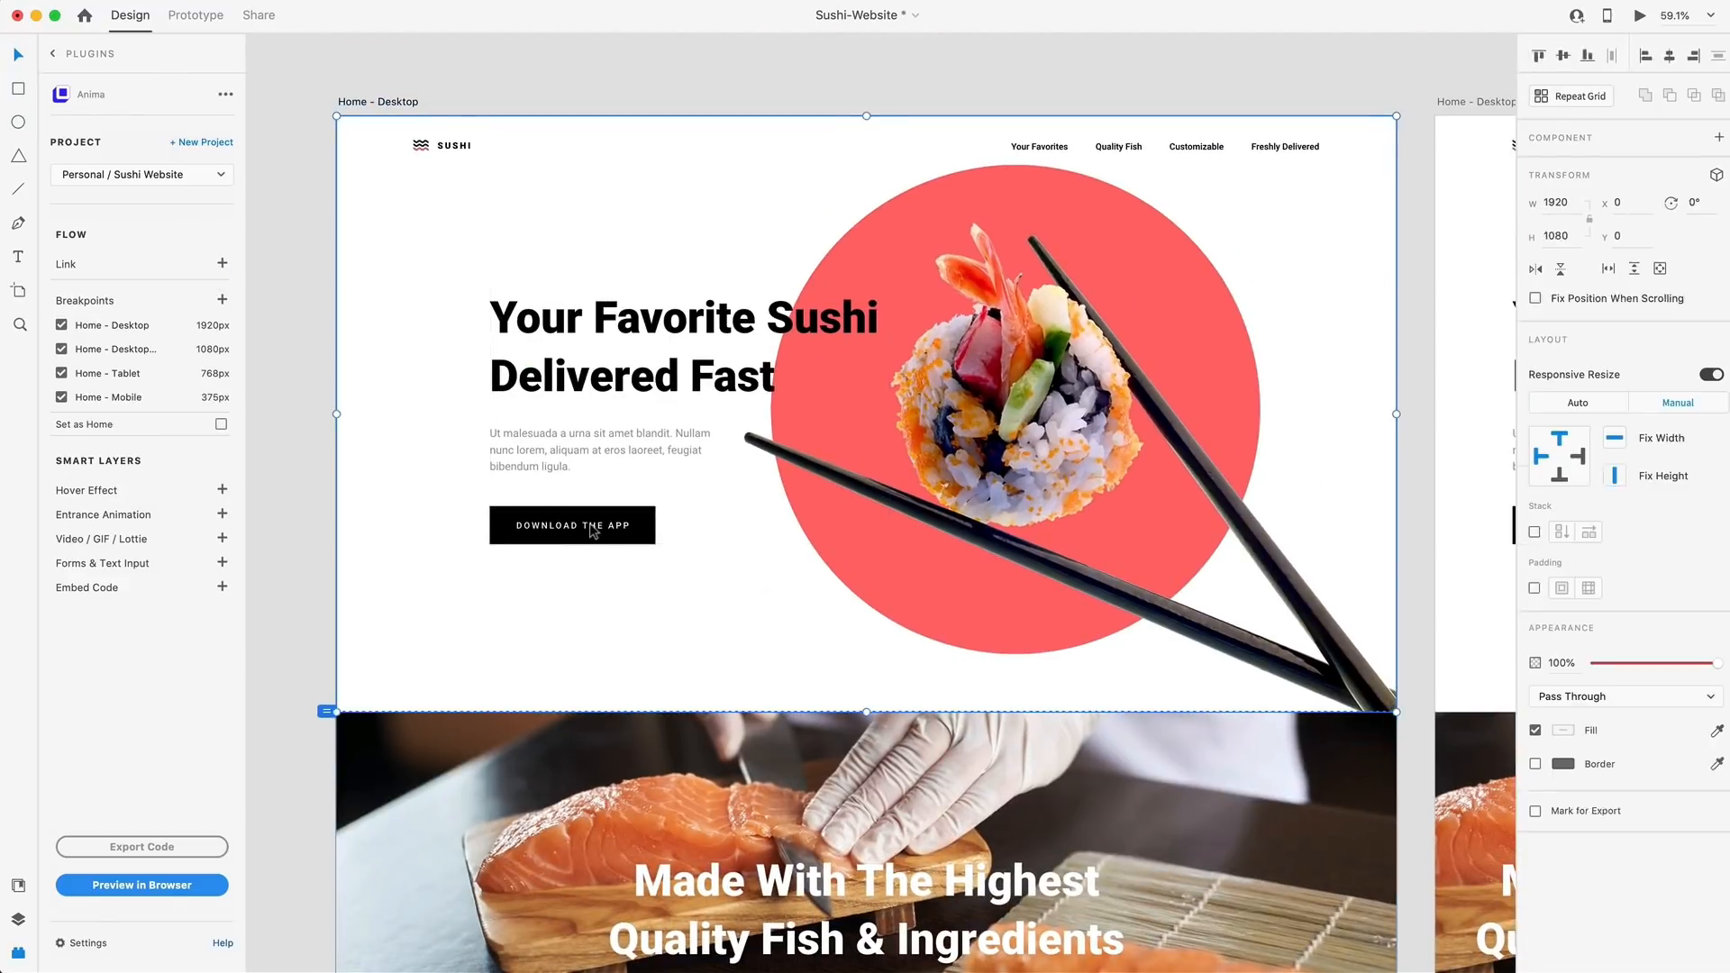
{"action": "left_click", "coordinate": [592, 530]}
{"action": "double_click", "coordinate": [597, 531]}
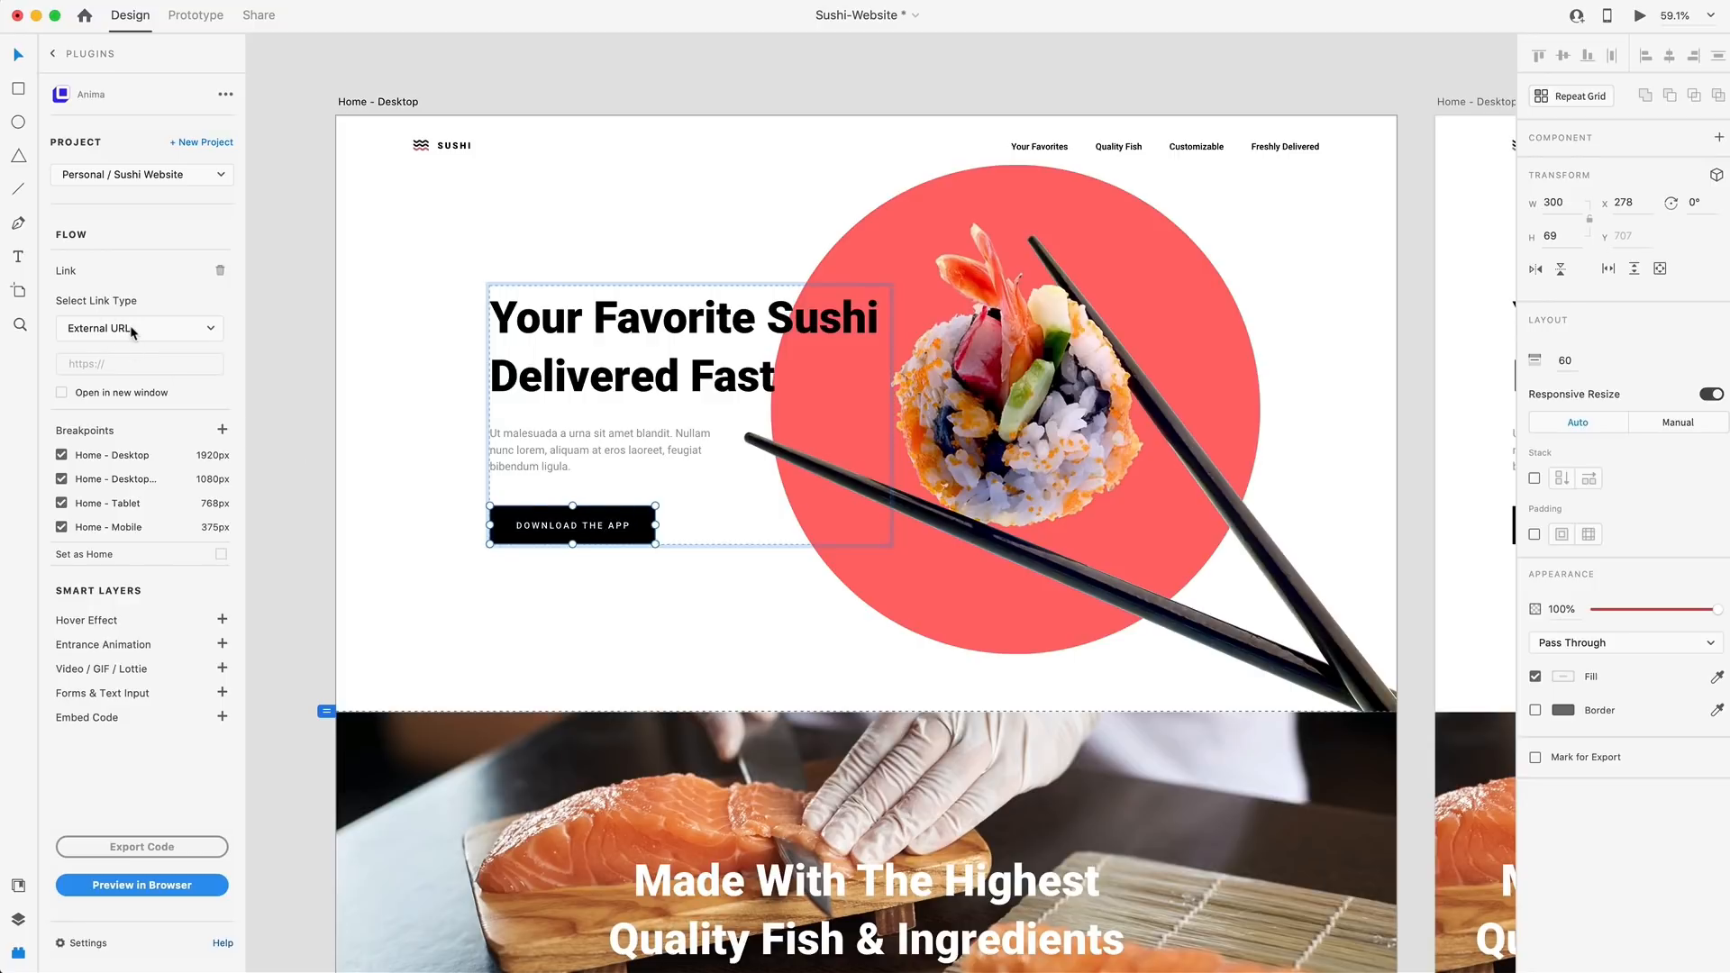
{"action": "left_click", "coordinate": [115, 363]}
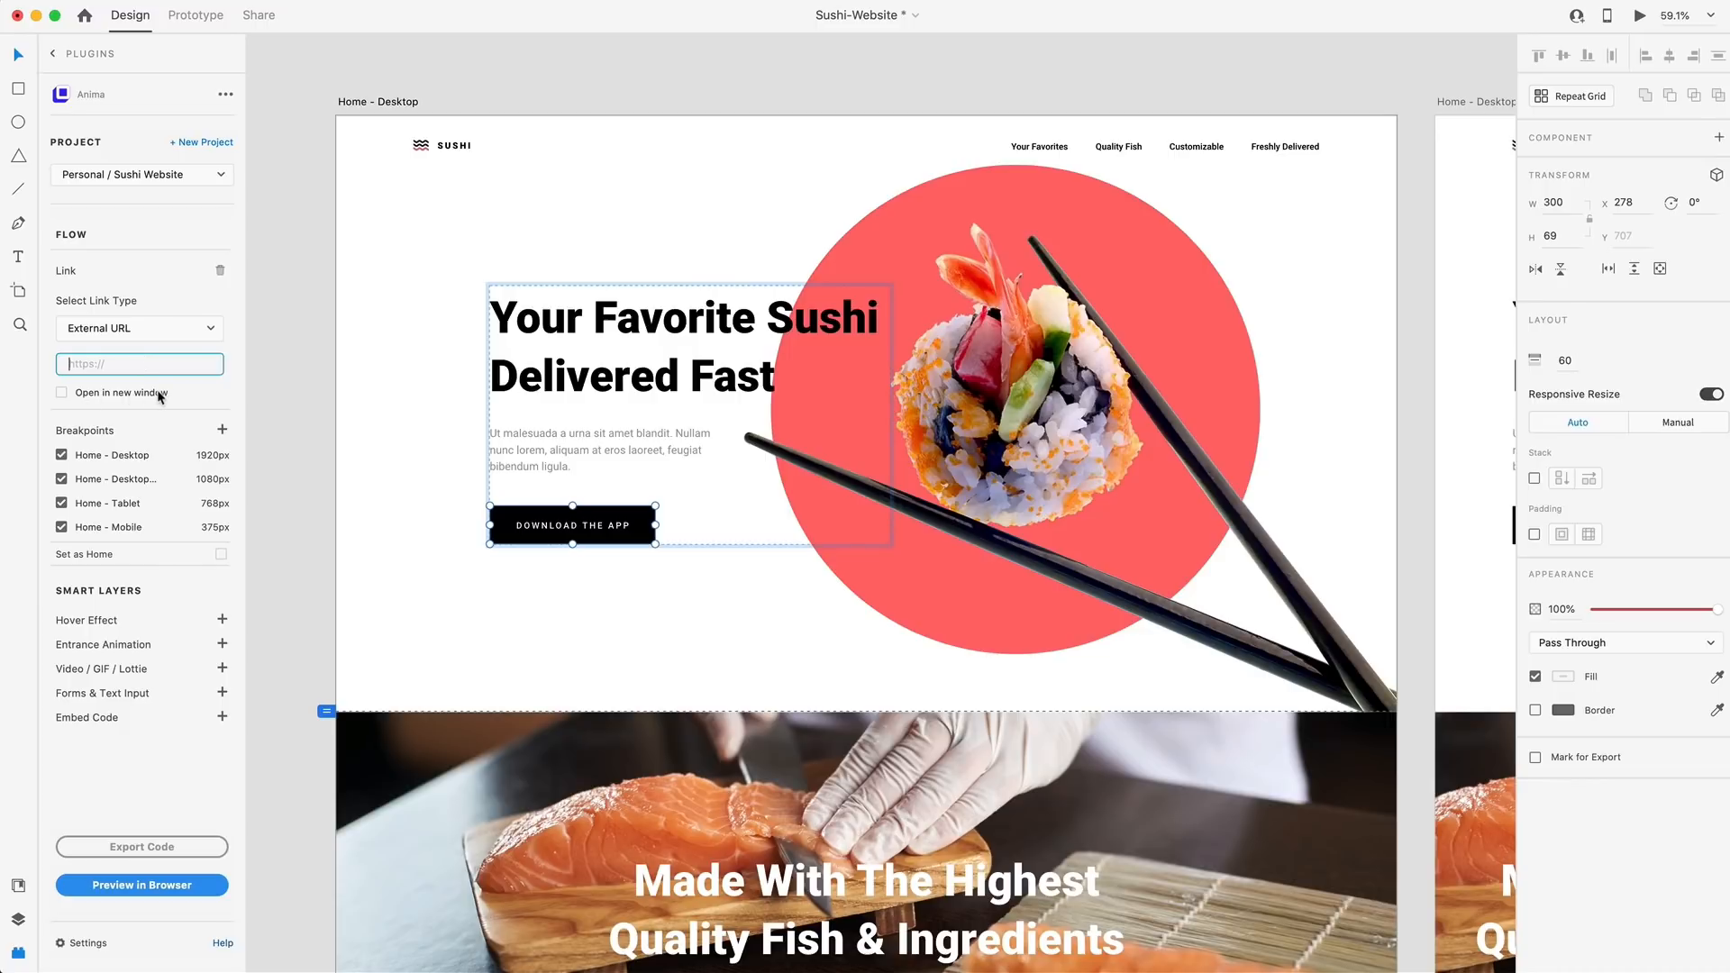
{"action": "left_click", "coordinate": [299, 402]}
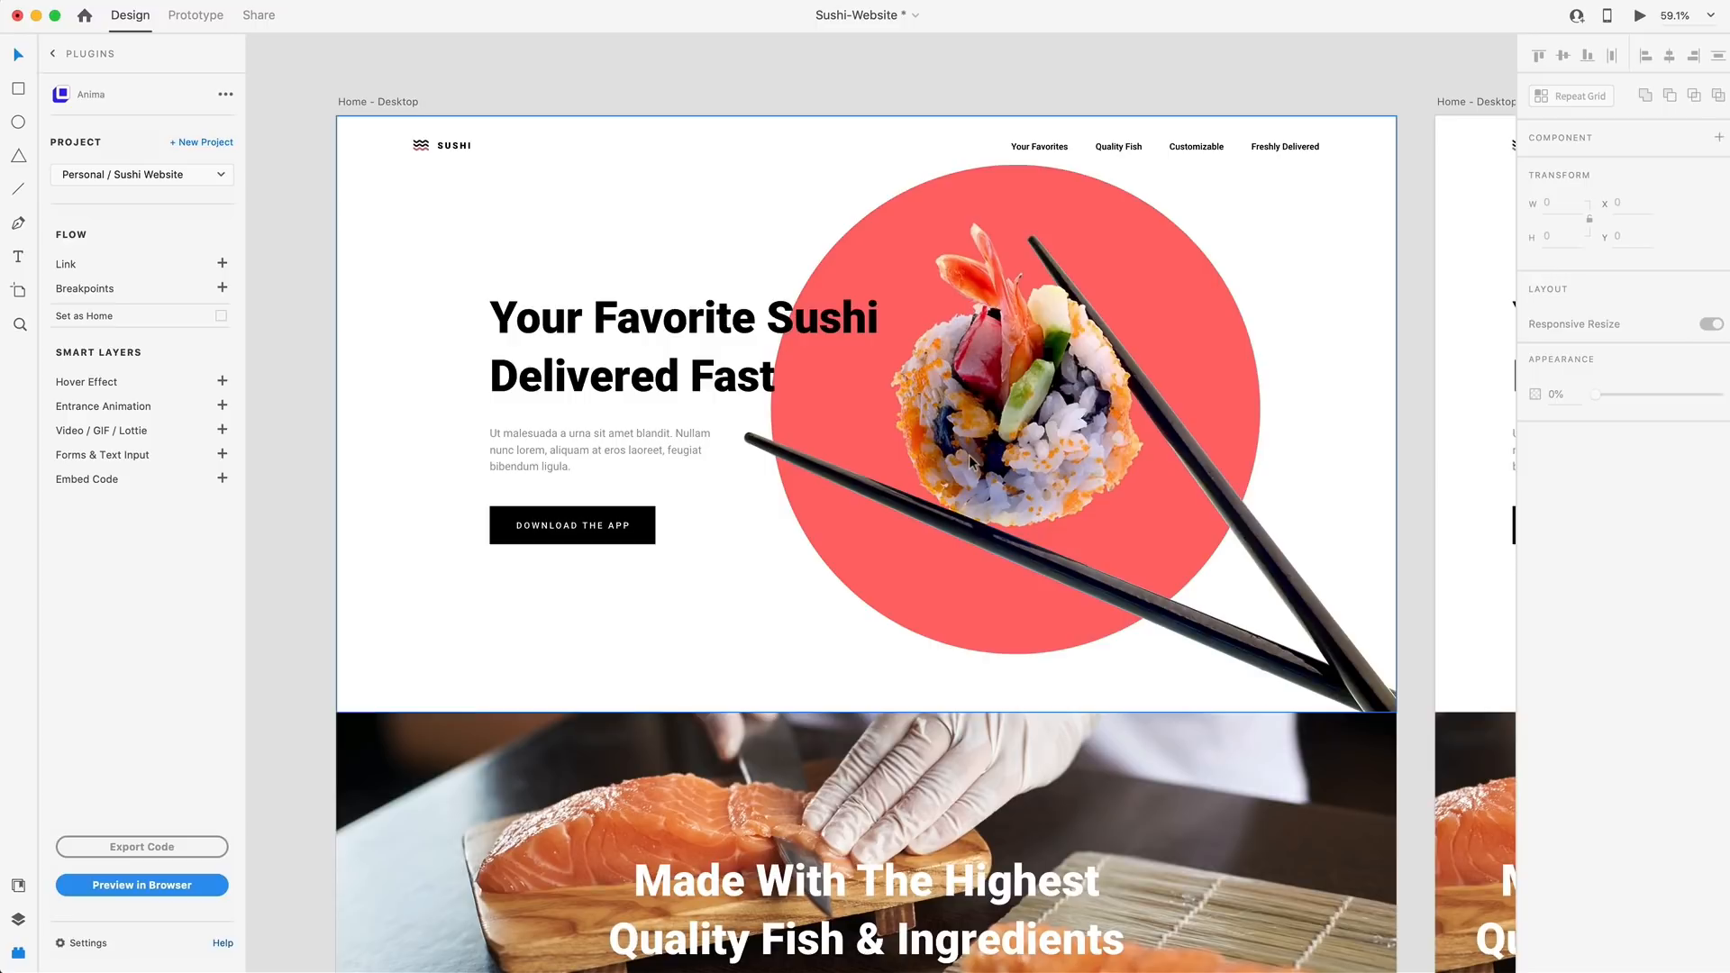
Preview the linked design in the browser in responsive mode
{"action": "left_click", "coordinate": [164, 884]}
{"action": "left_click_drag", "start_coordinate": [1703, 494], "coordinate": [1723, 524]}
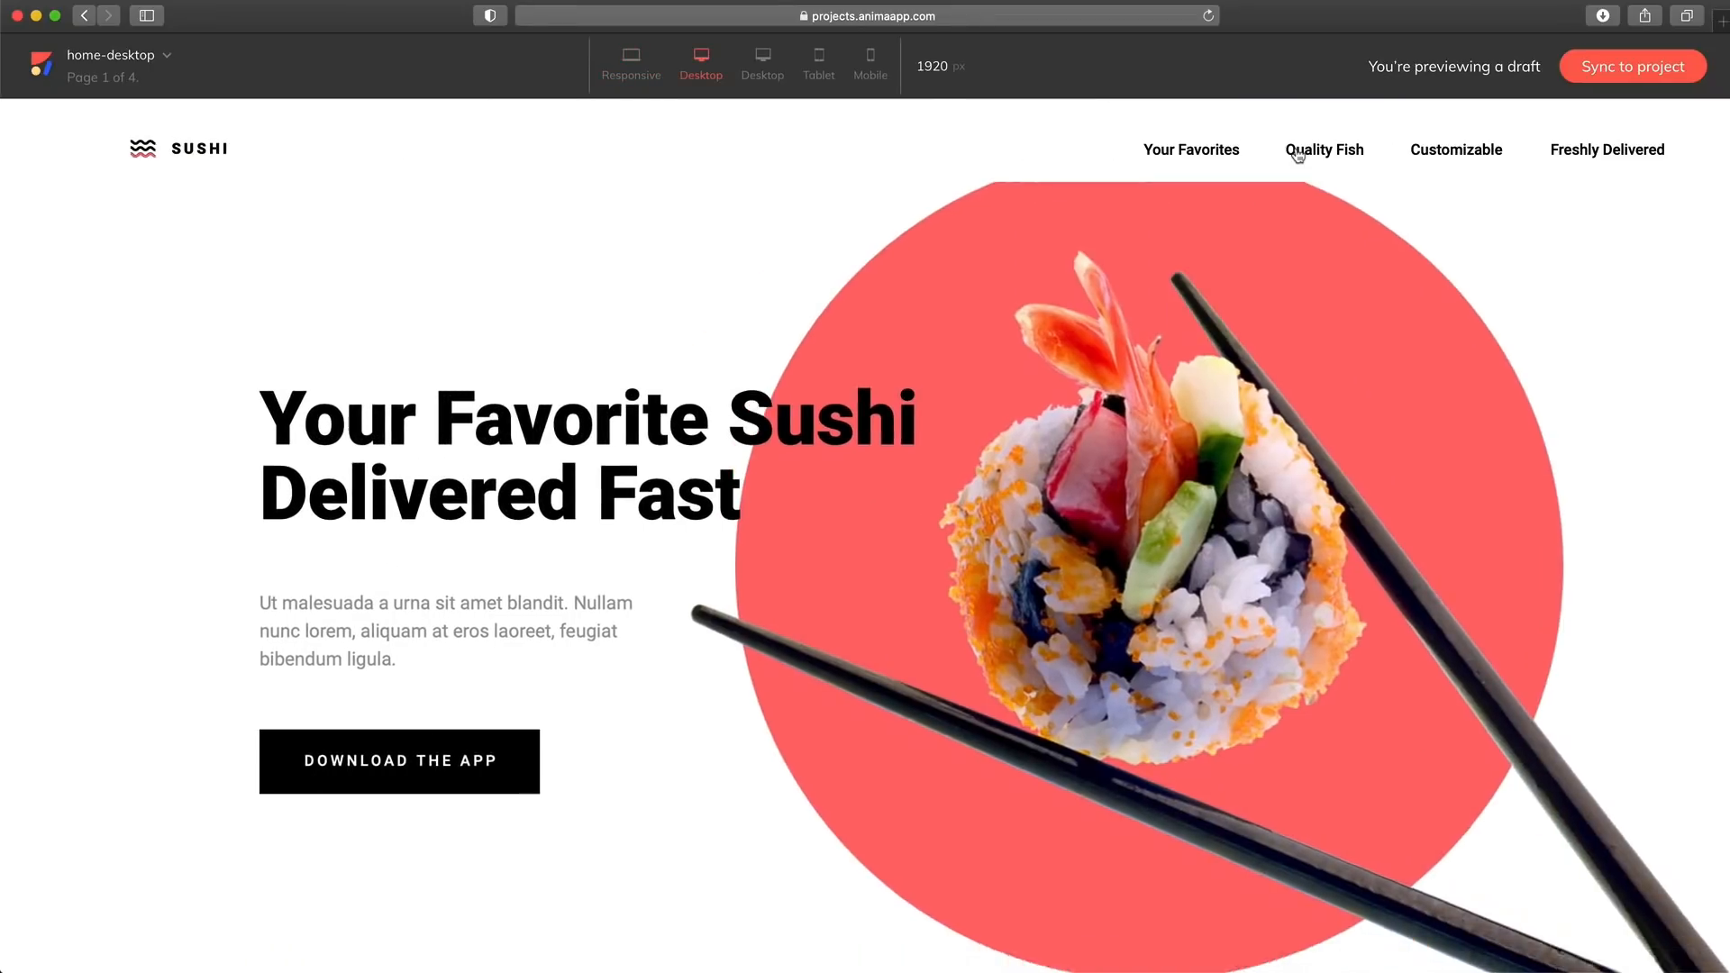
Test the Quality Fish, Customizable, Freshly Delivered and Your Favorites menu links in the preview and sync the draft to the project
{"action": "left_click", "coordinate": [1297, 153]}
{"action": "left_click", "coordinate": [1432, 152]}
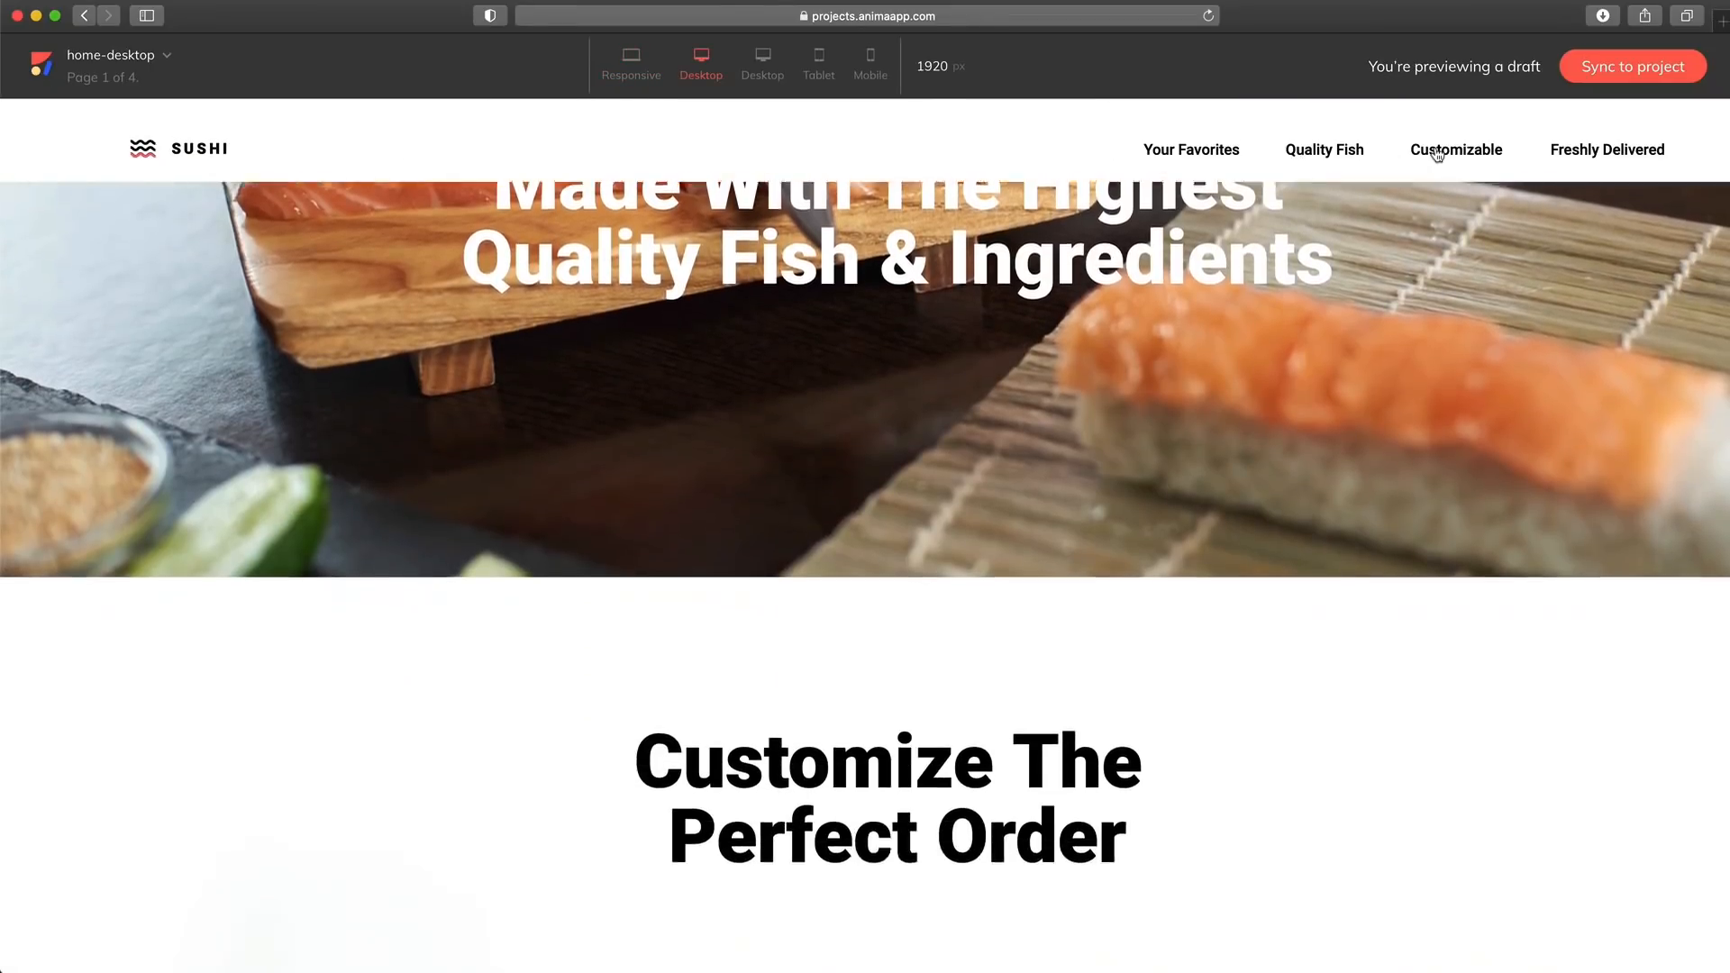
{"action": "left_click", "coordinate": [1565, 157]}
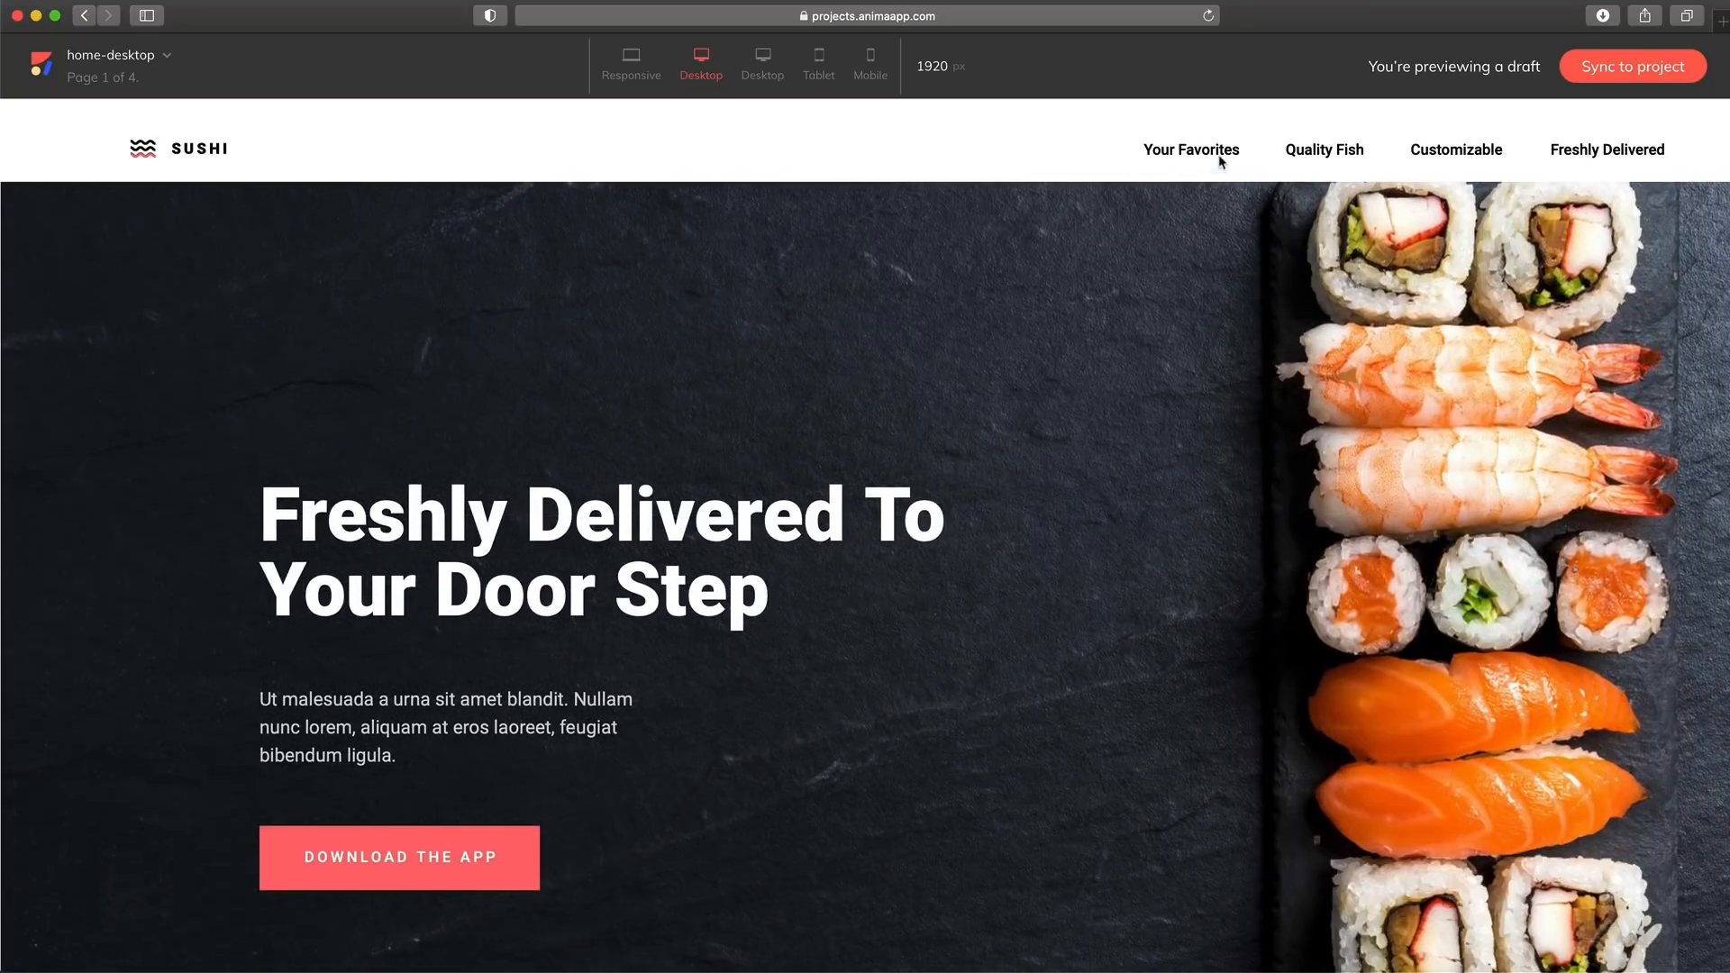
{"action": "left_click", "coordinate": [1204, 159]}
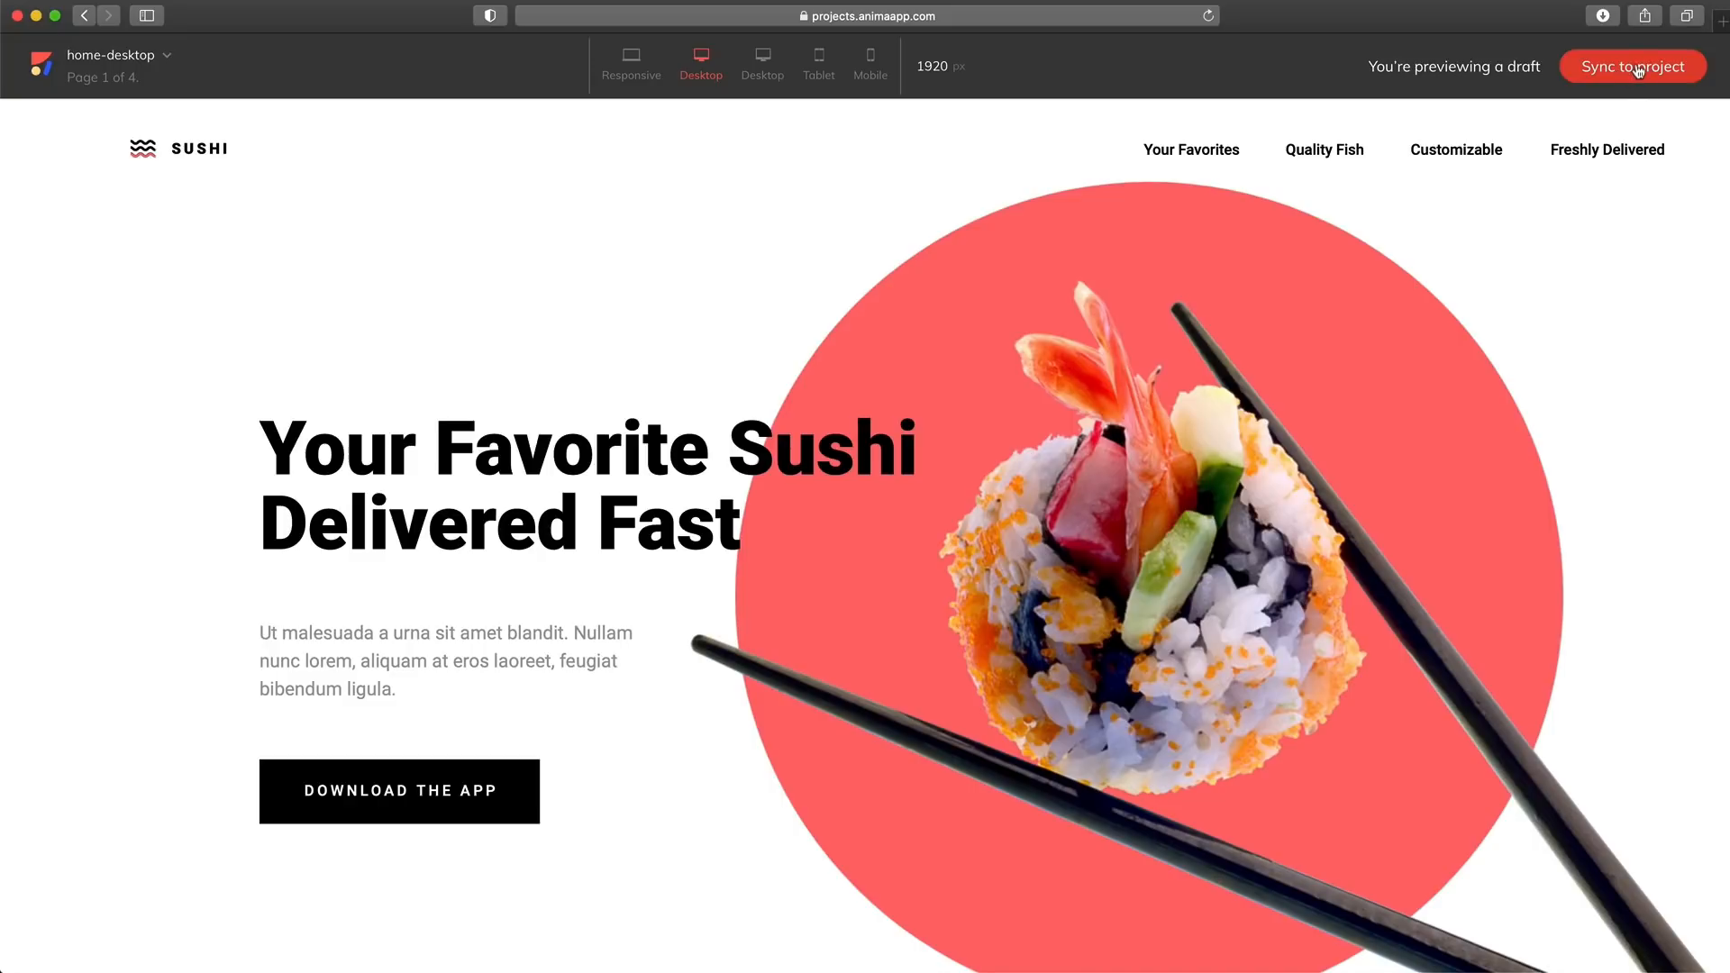
{"action": "left_click", "coordinate": [1637, 72]}
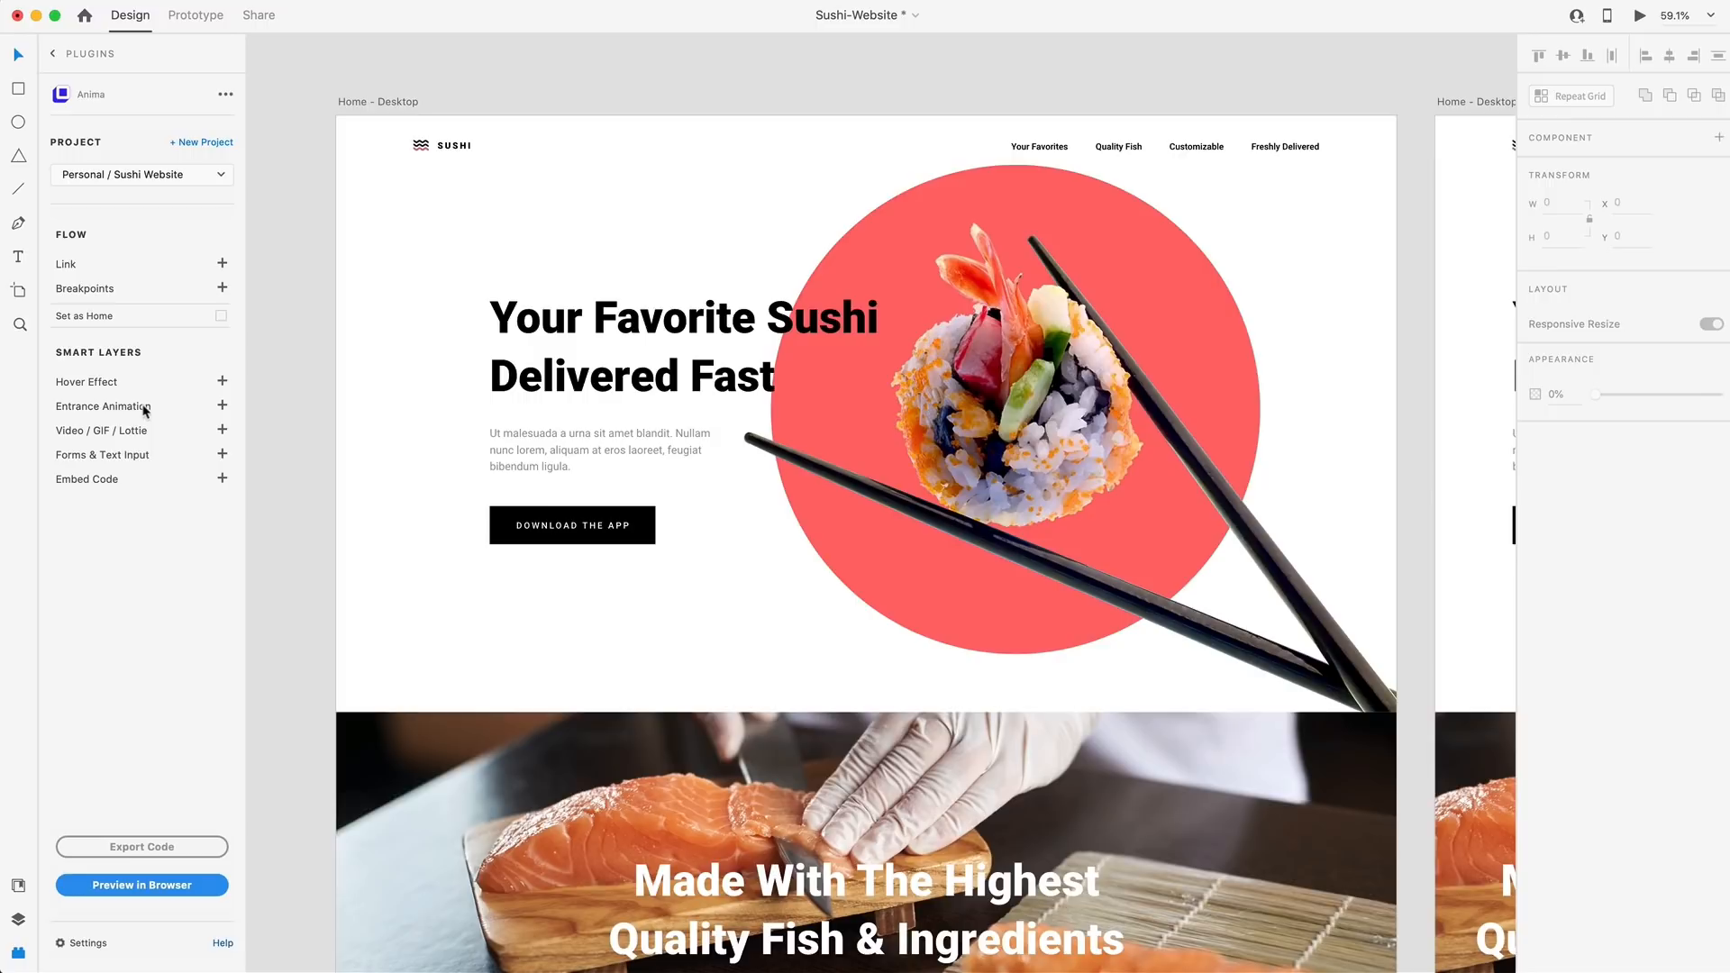
Add a Move Right entrance animation to the desktop hero text group, with its before-transition CSS set to translate(-125px, 0)
{"action": "left_click", "coordinate": [542, 363]}
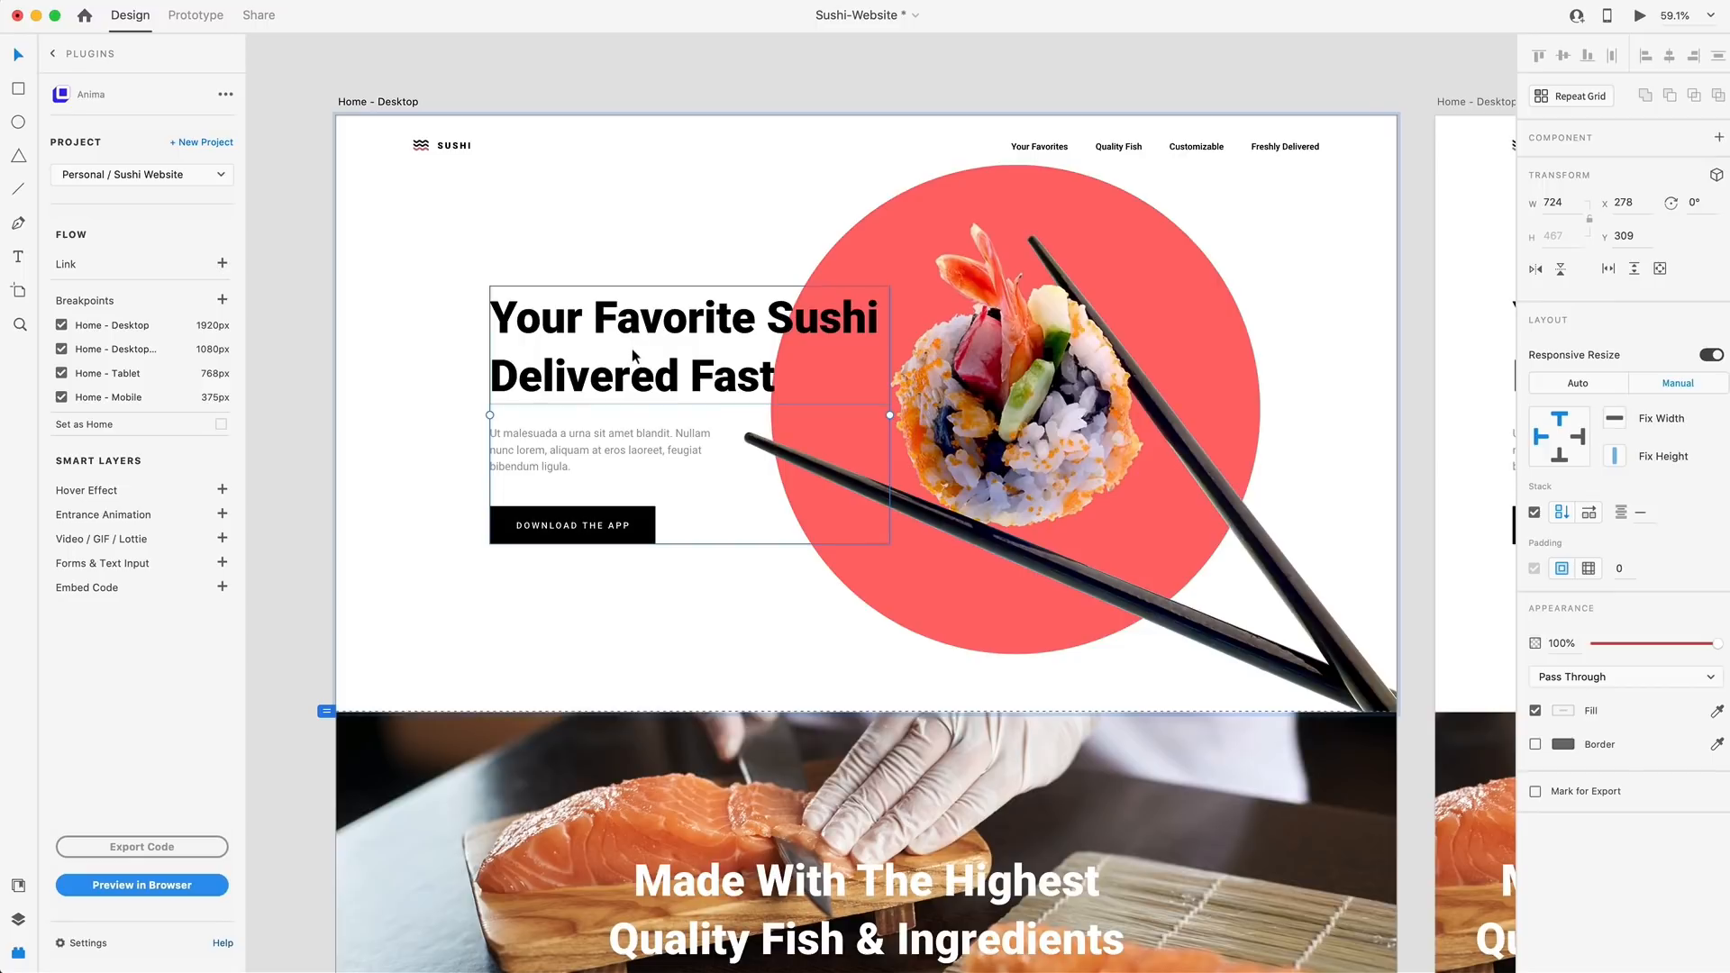
{"action": "left_click", "coordinate": [223, 514]}
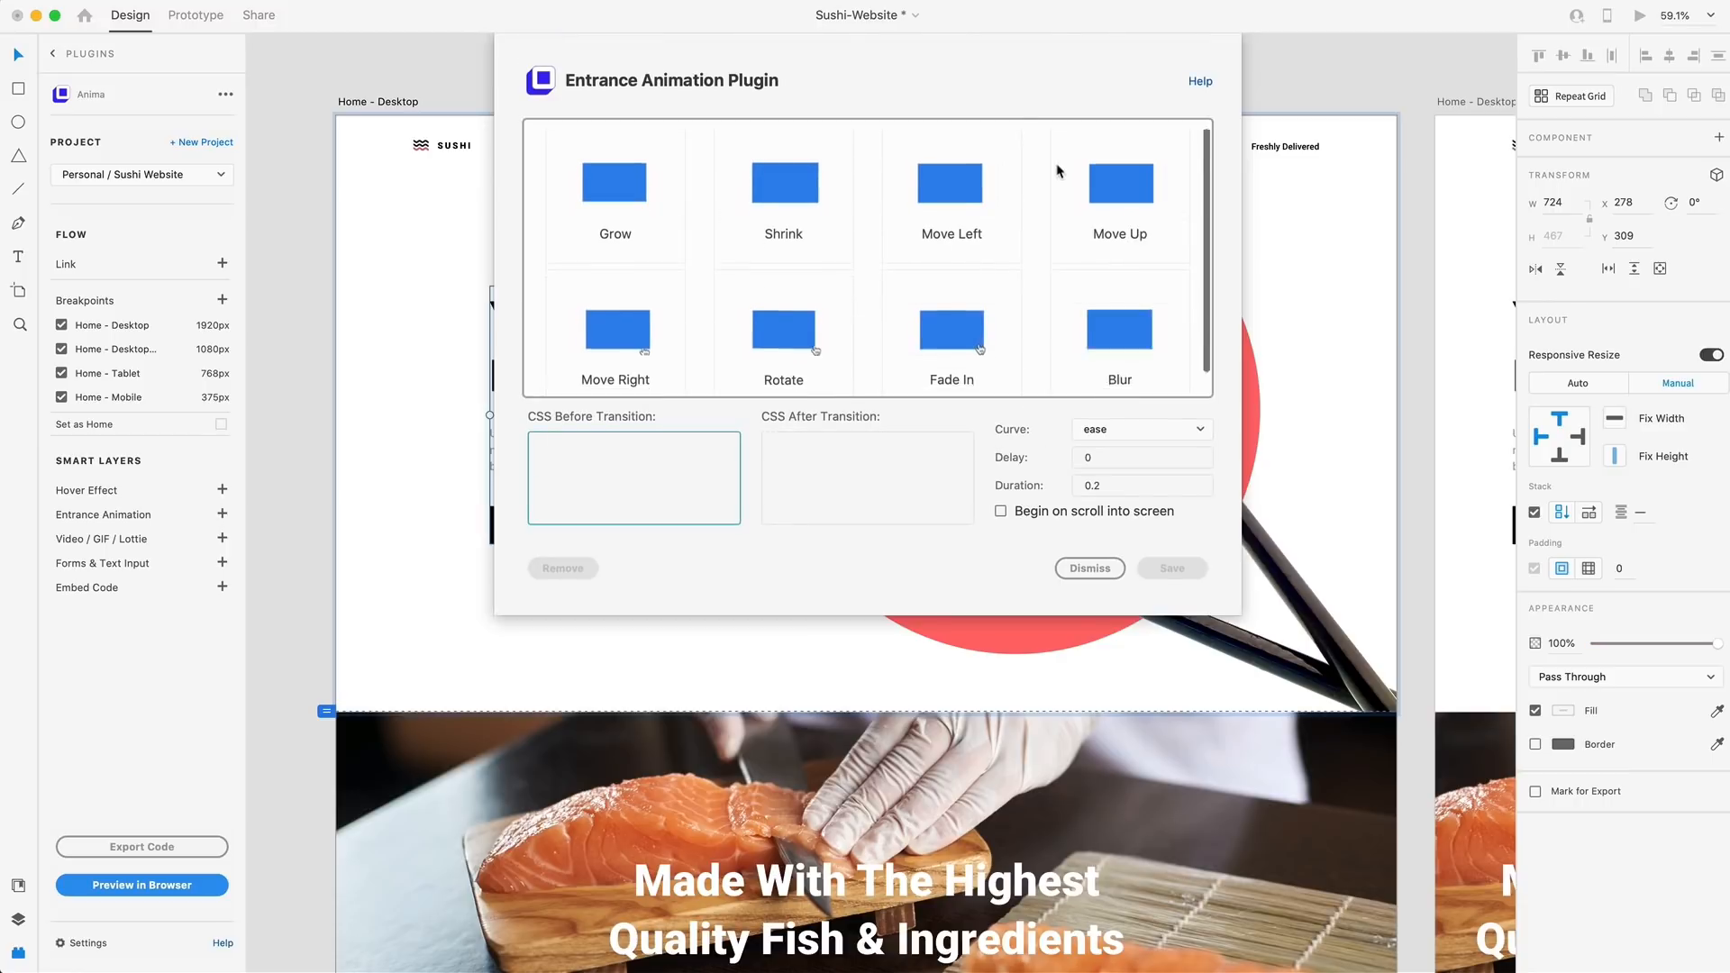
{"action": "scroll", "coordinate": [1054, 181], "scroll_direction": "up", "scroll_amount": 1}
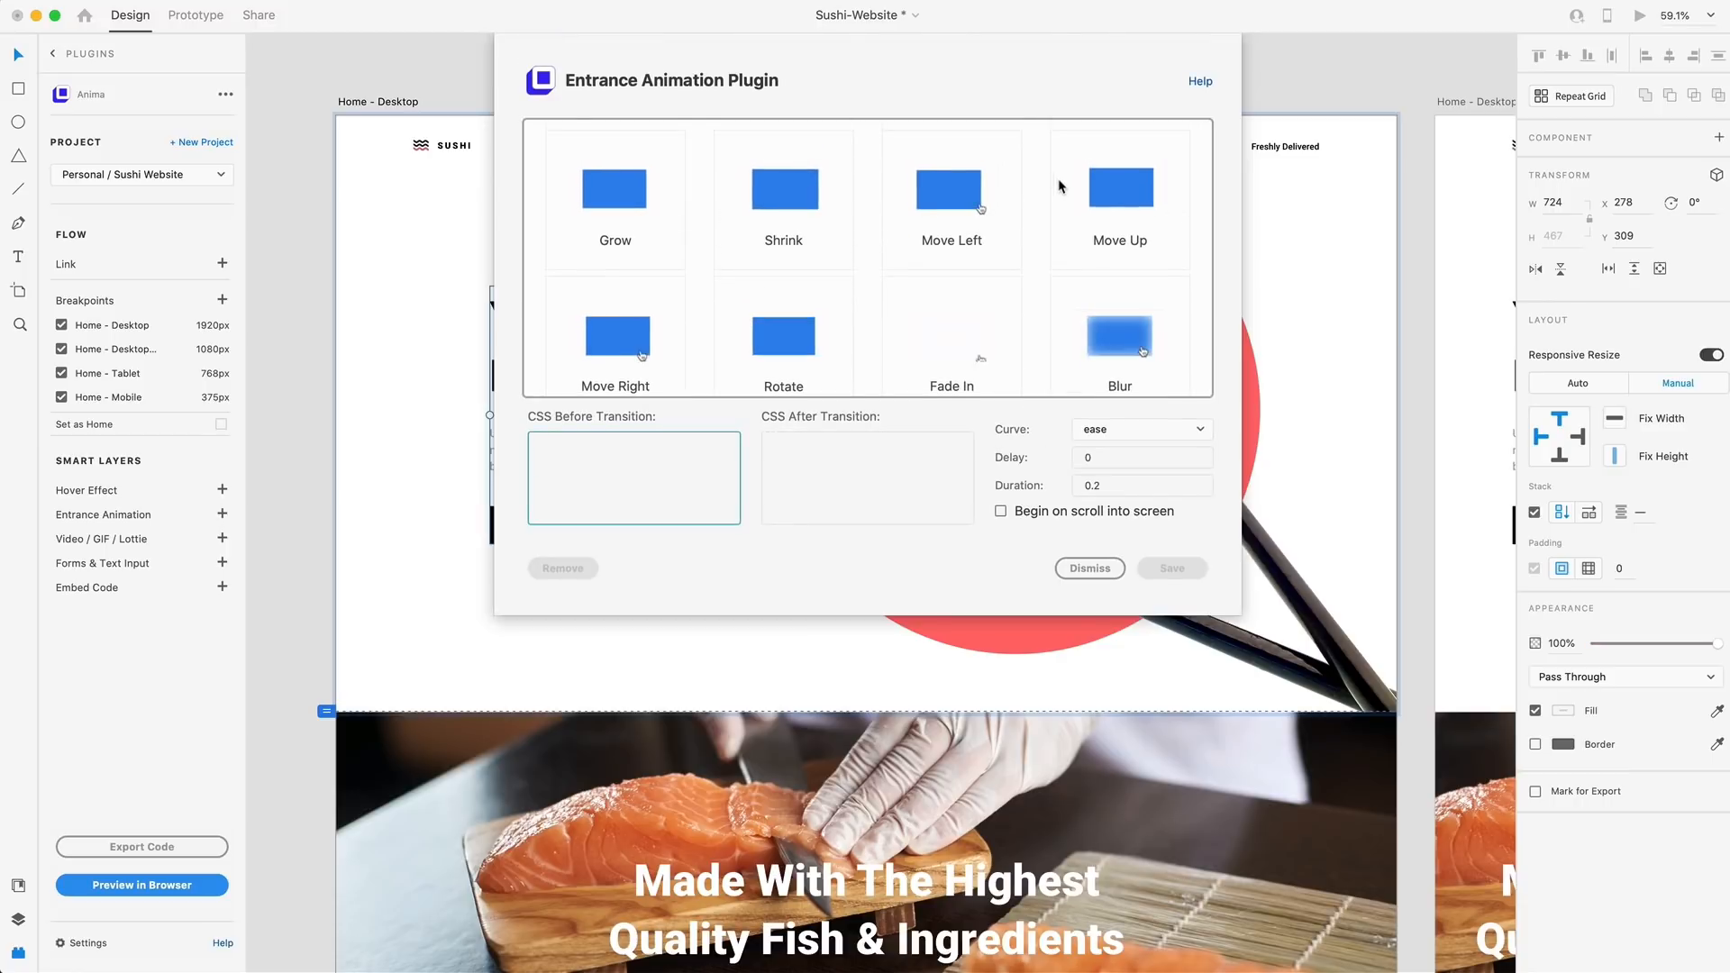
{"action": "left_click", "coordinate": [612, 342]}
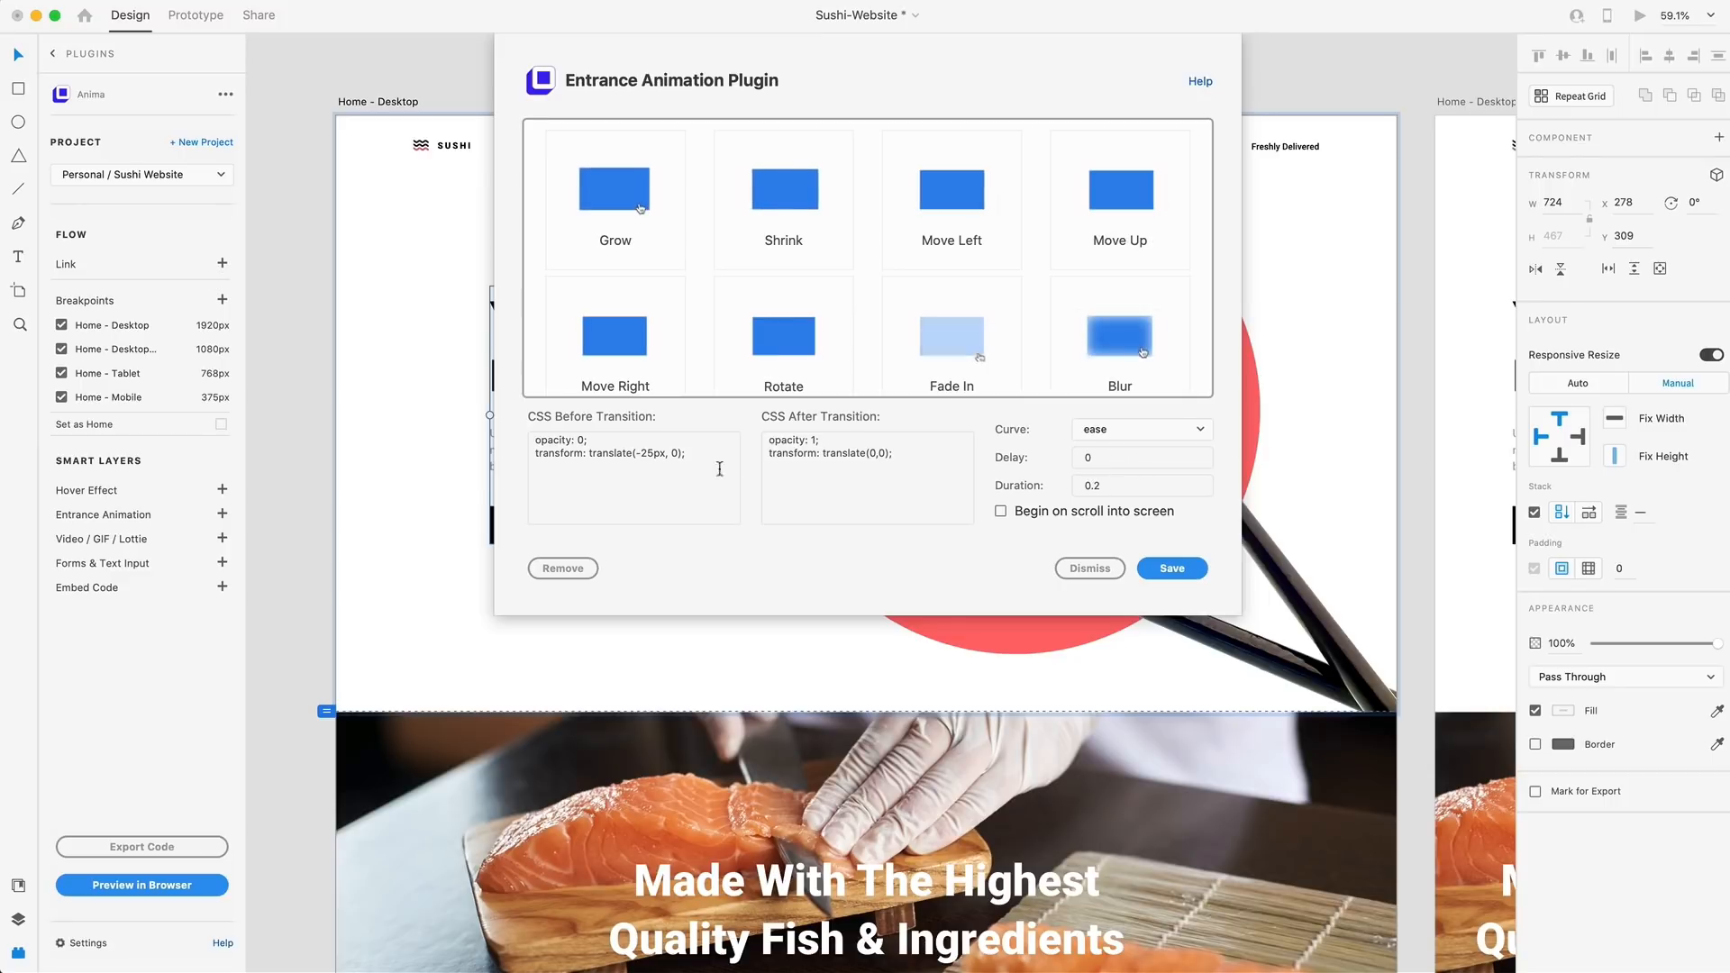
{"action": "left_click", "coordinate": [641, 453]}
{"action": "left_click", "coordinate": [643, 454]}
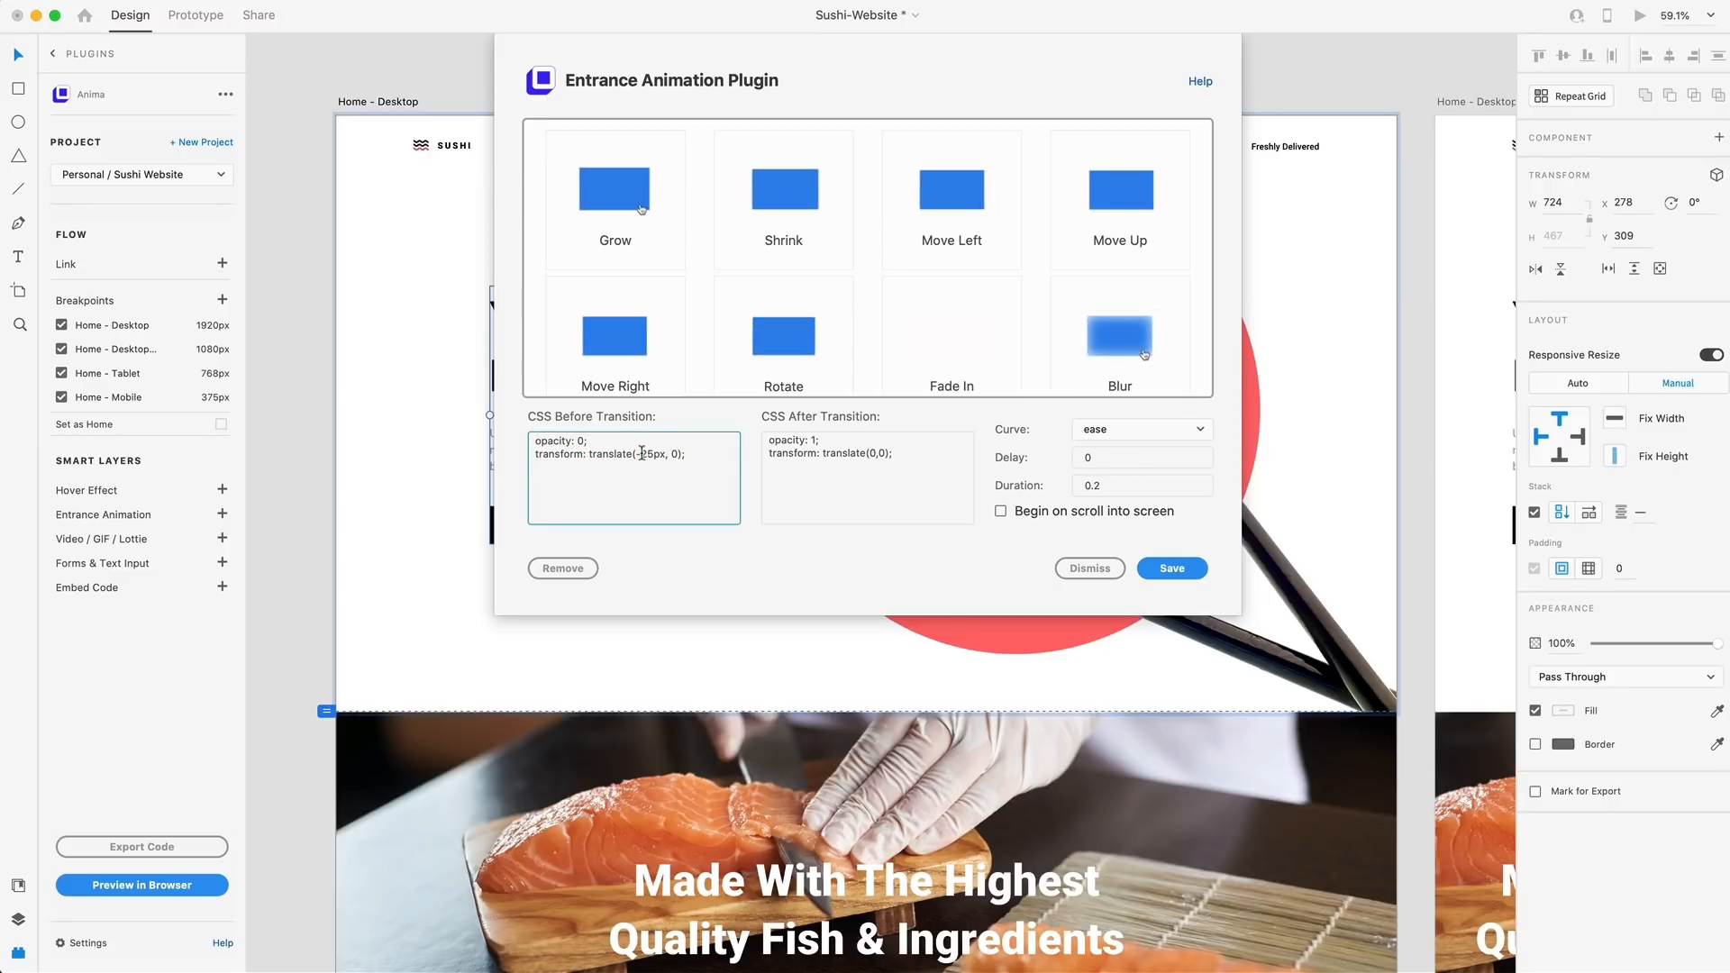
{"action": "type", "text": "1"}
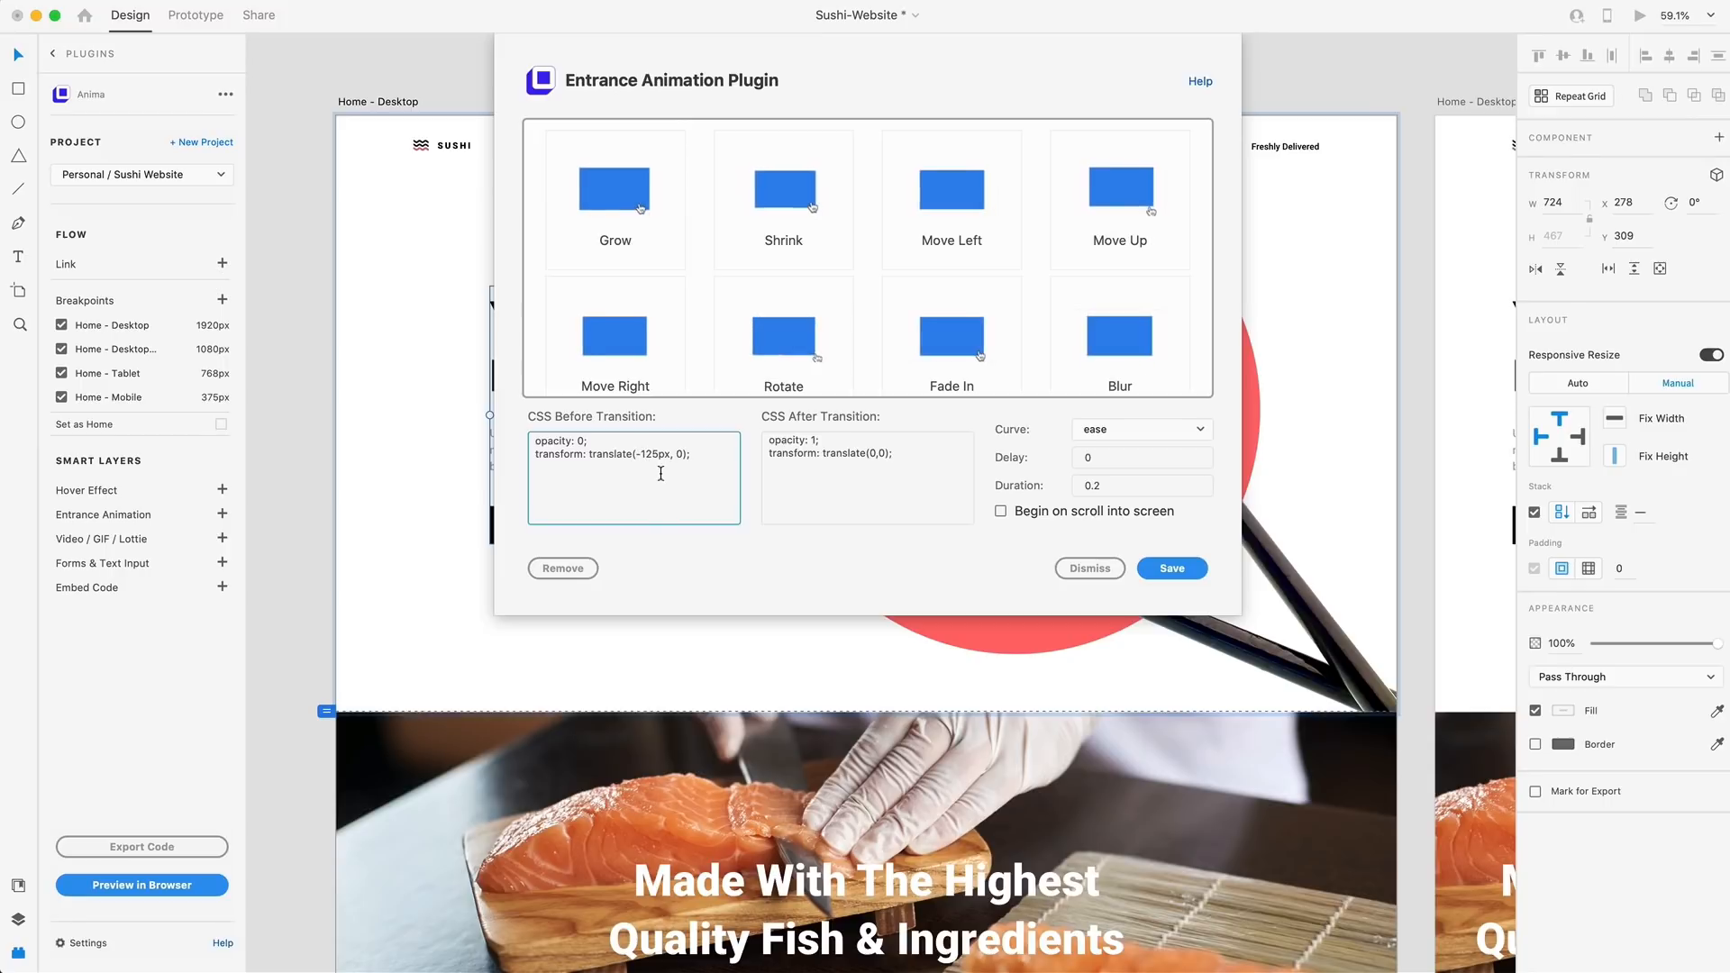
Set the hero animation's delay to .5 and duration to 0.5, make it begin on scroll into screen, and save it
{"action": "left_click", "coordinate": [1125, 460]}
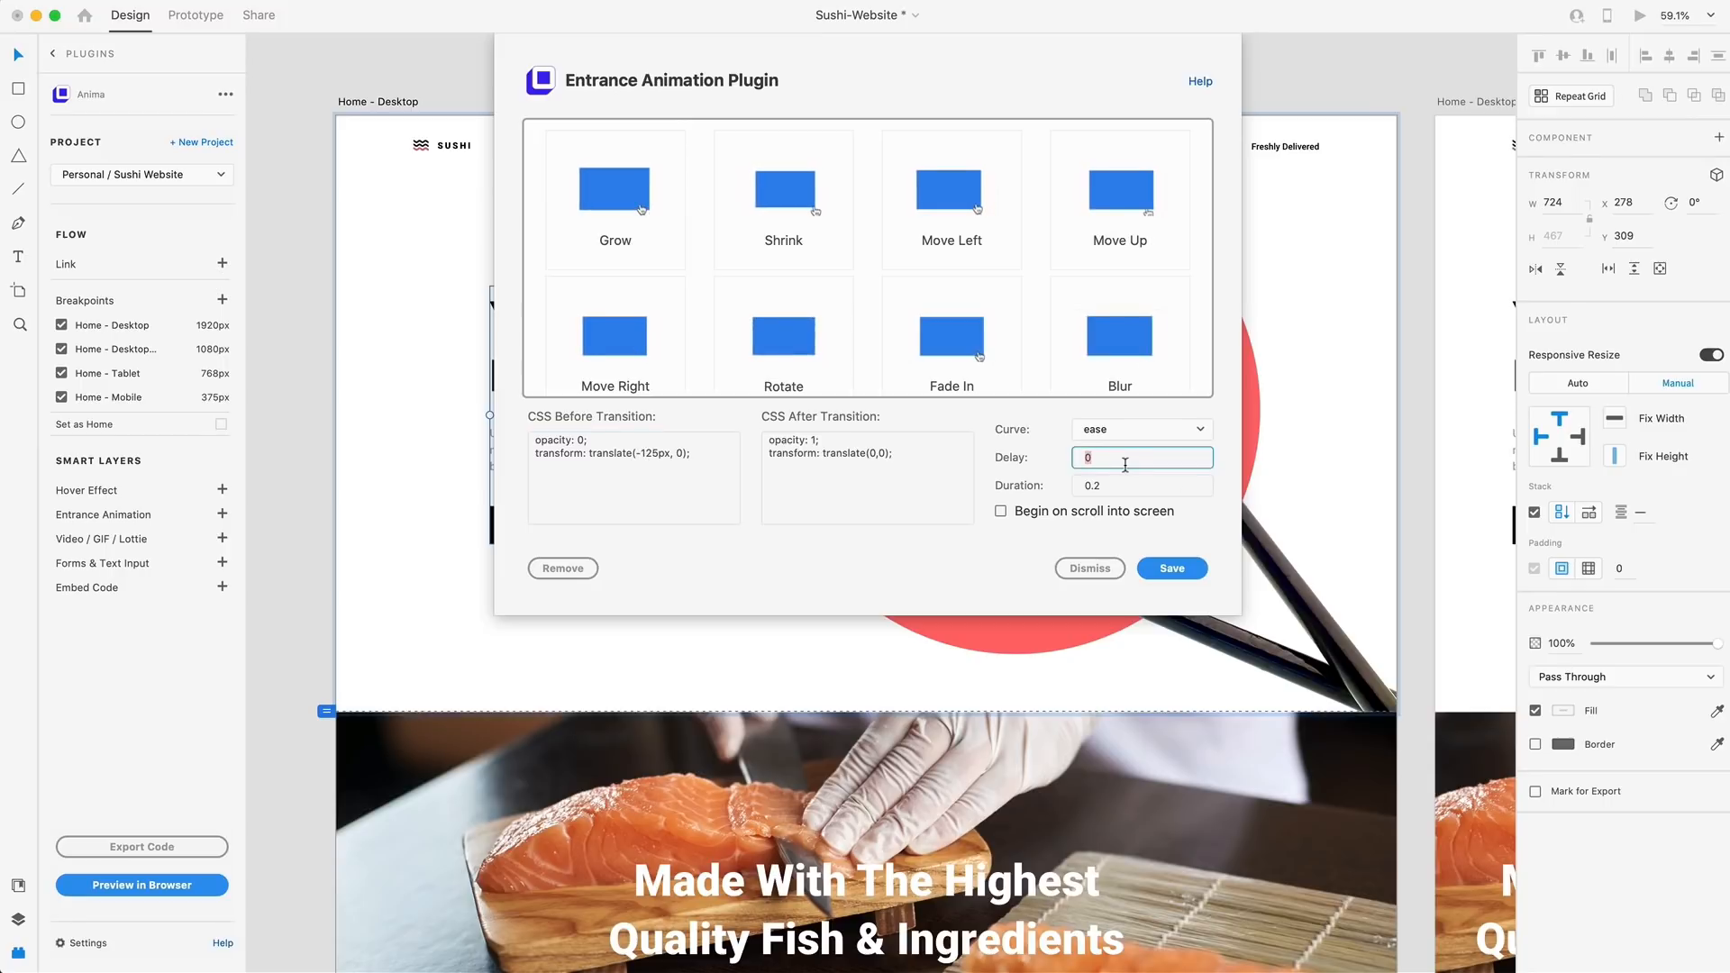
{"action": "type", "text": ".5"}
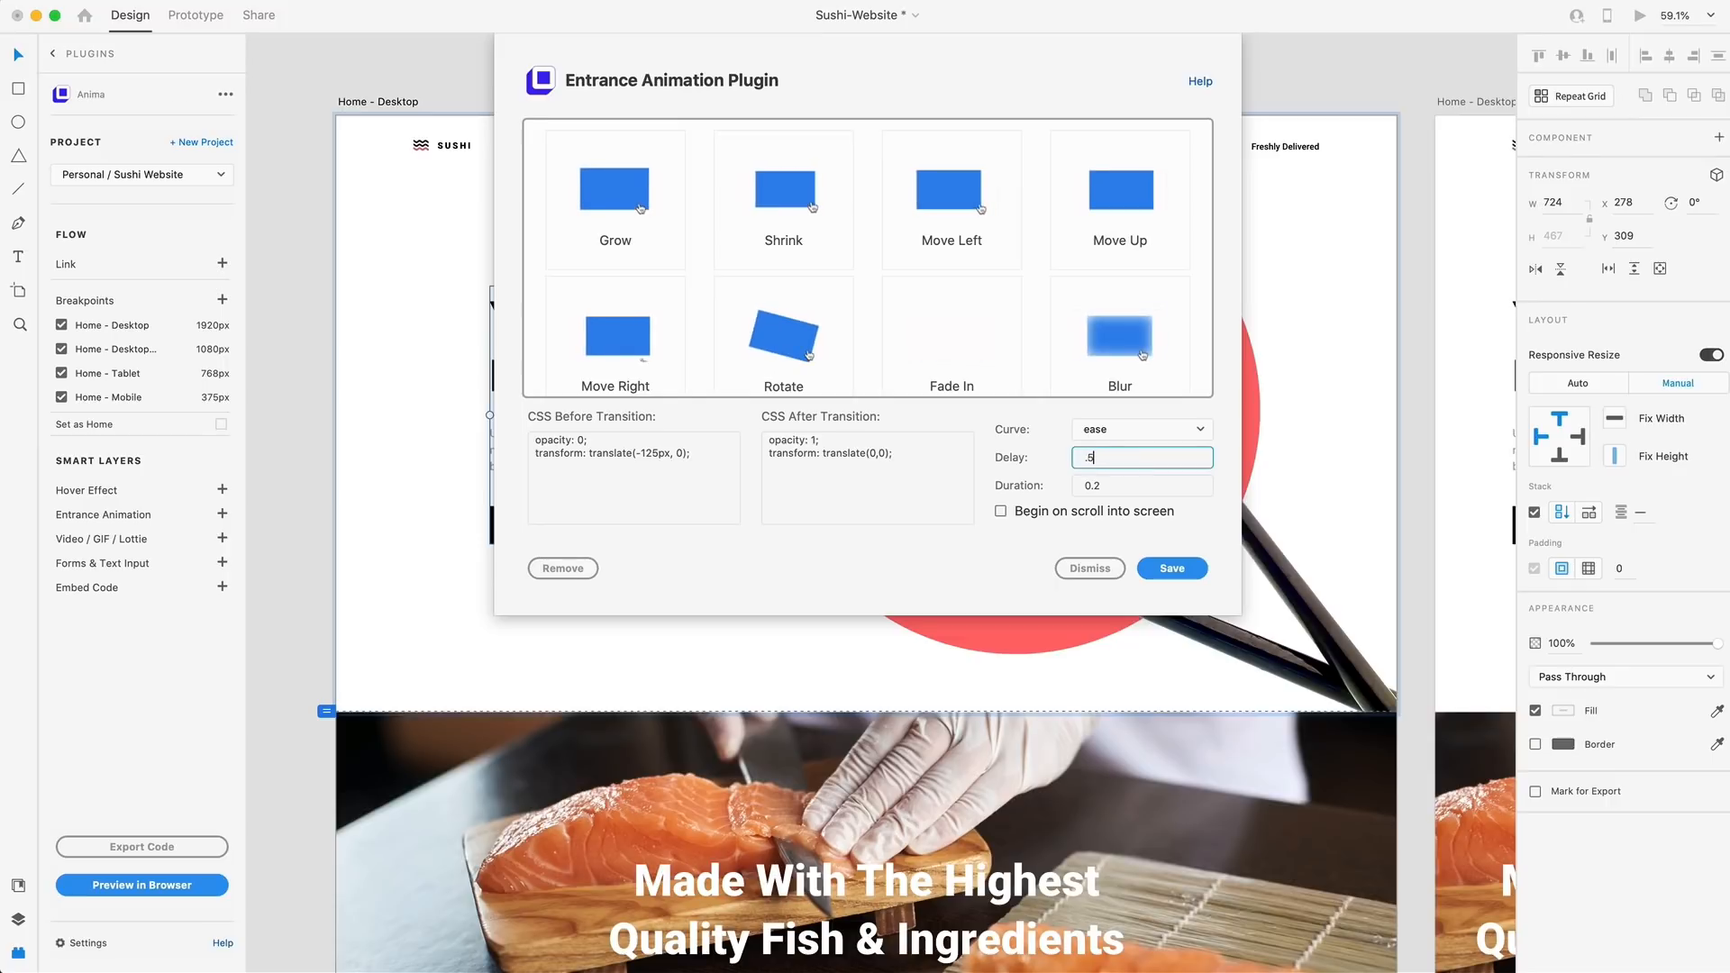
{"action": "left_click", "coordinate": [1117, 484]}
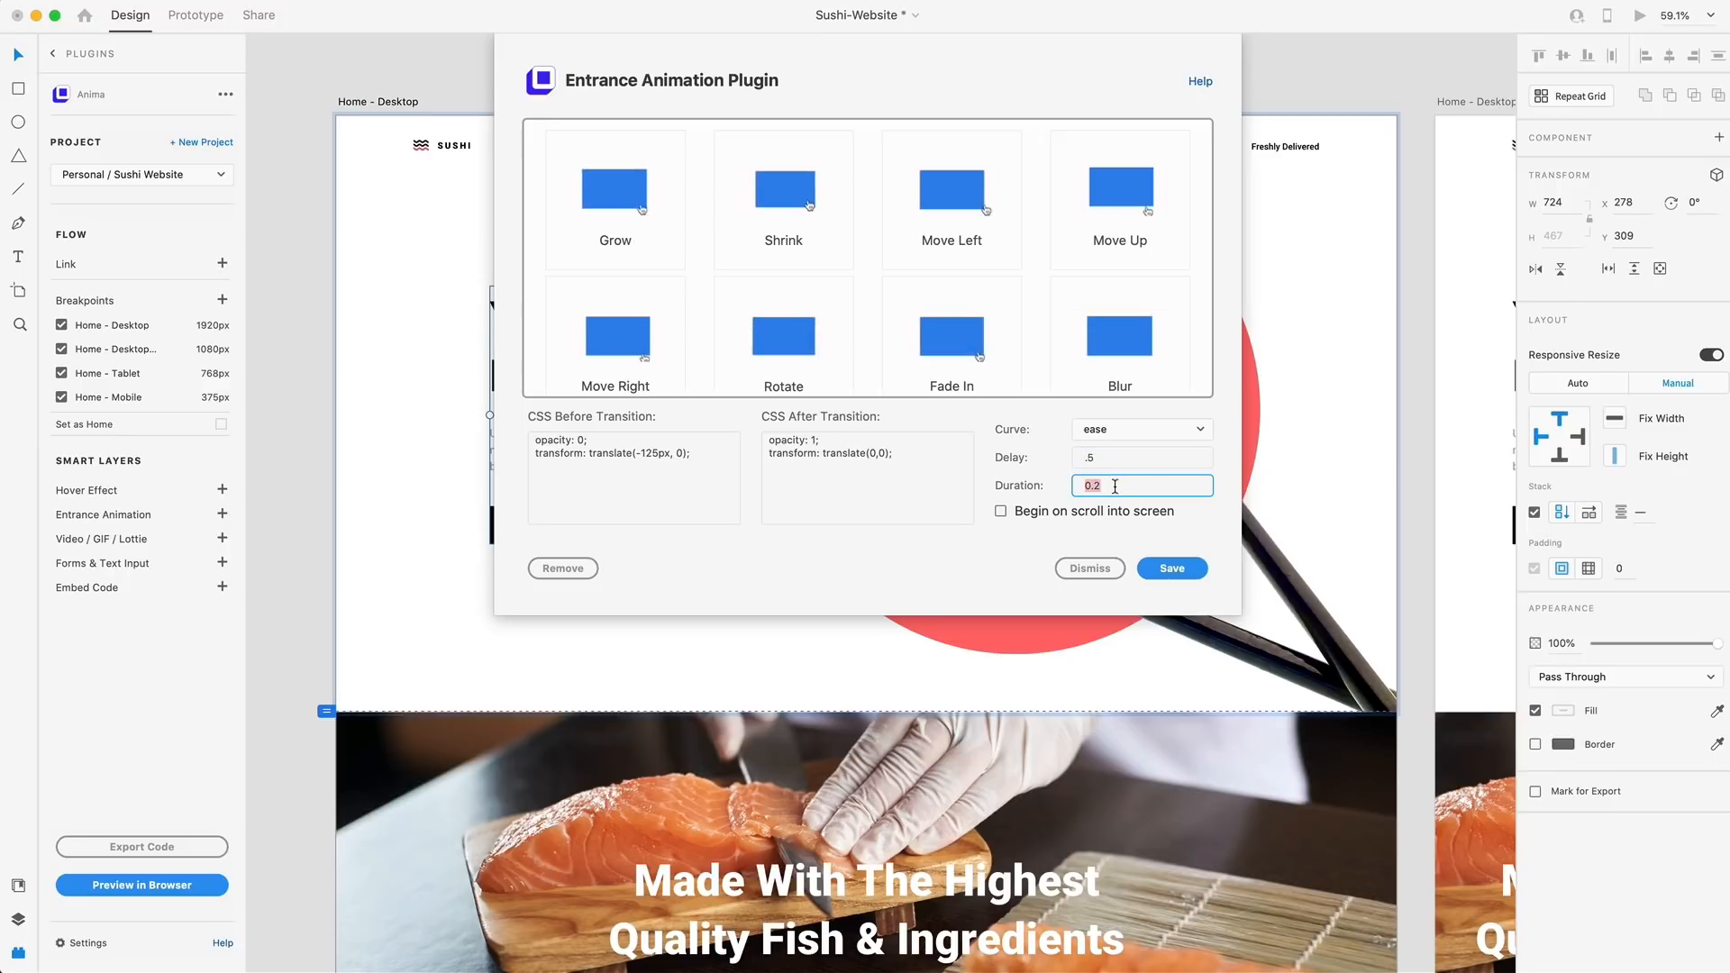
{"action": "key", "text": "BackSpace"}
{"action": "type", "text": "5"}
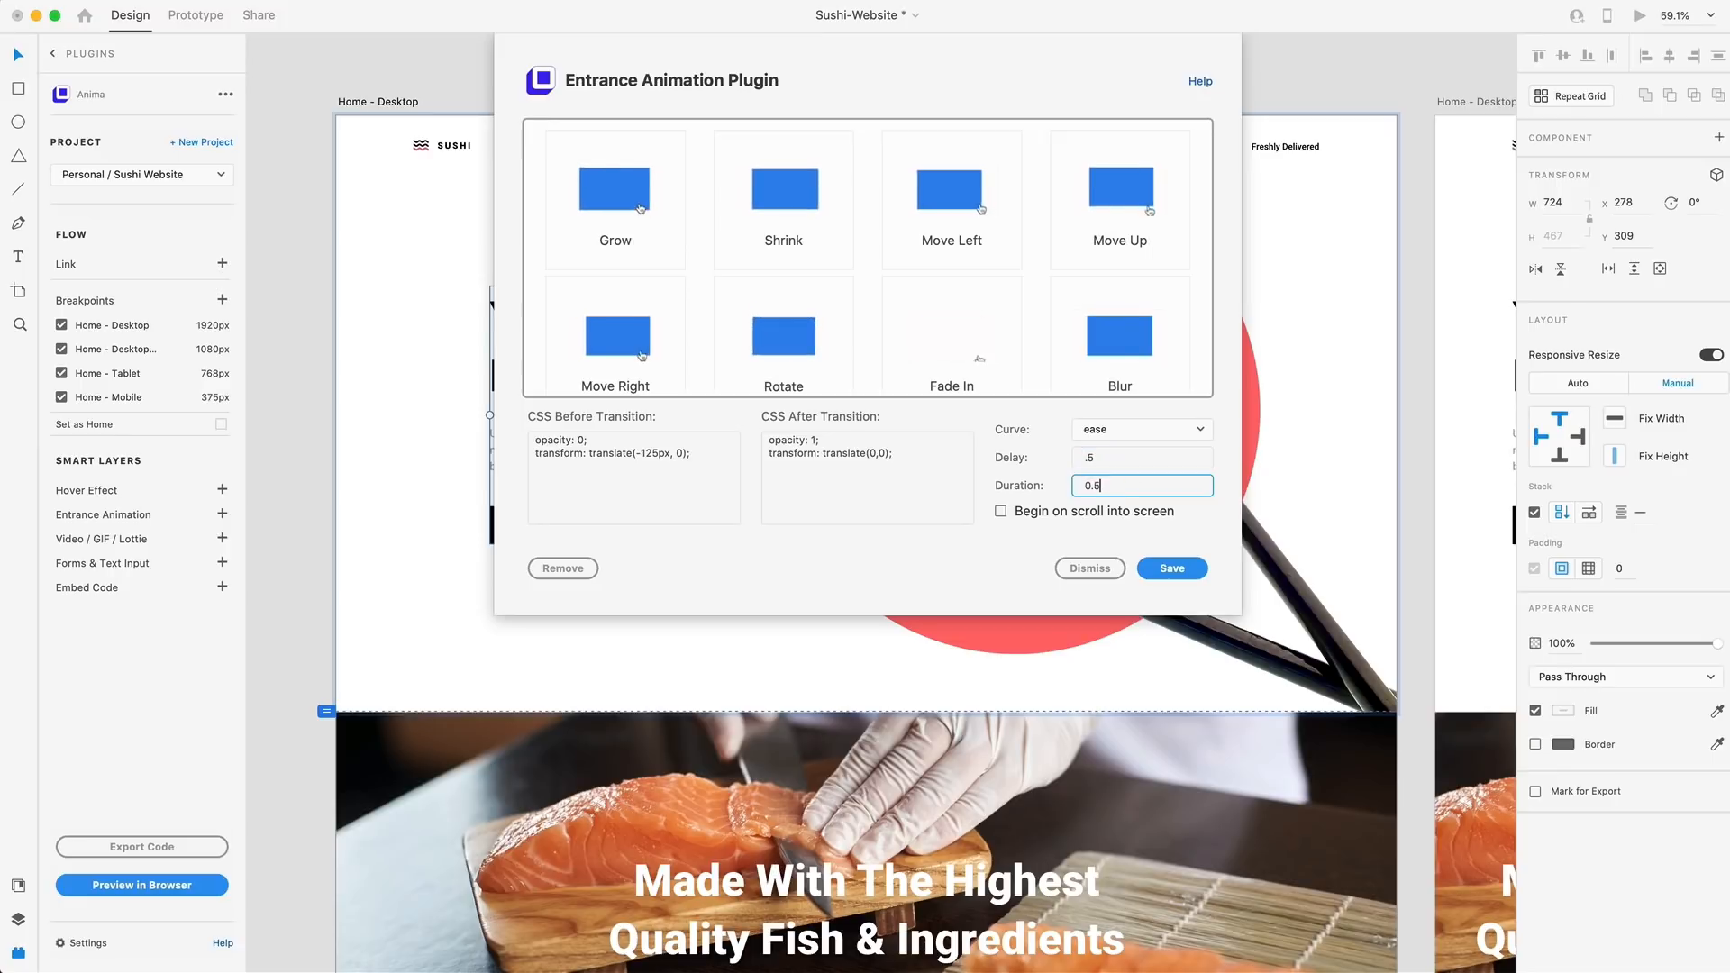
{"action": "left_click", "coordinate": [1021, 536]}
{"action": "left_click", "coordinate": [1001, 511]}
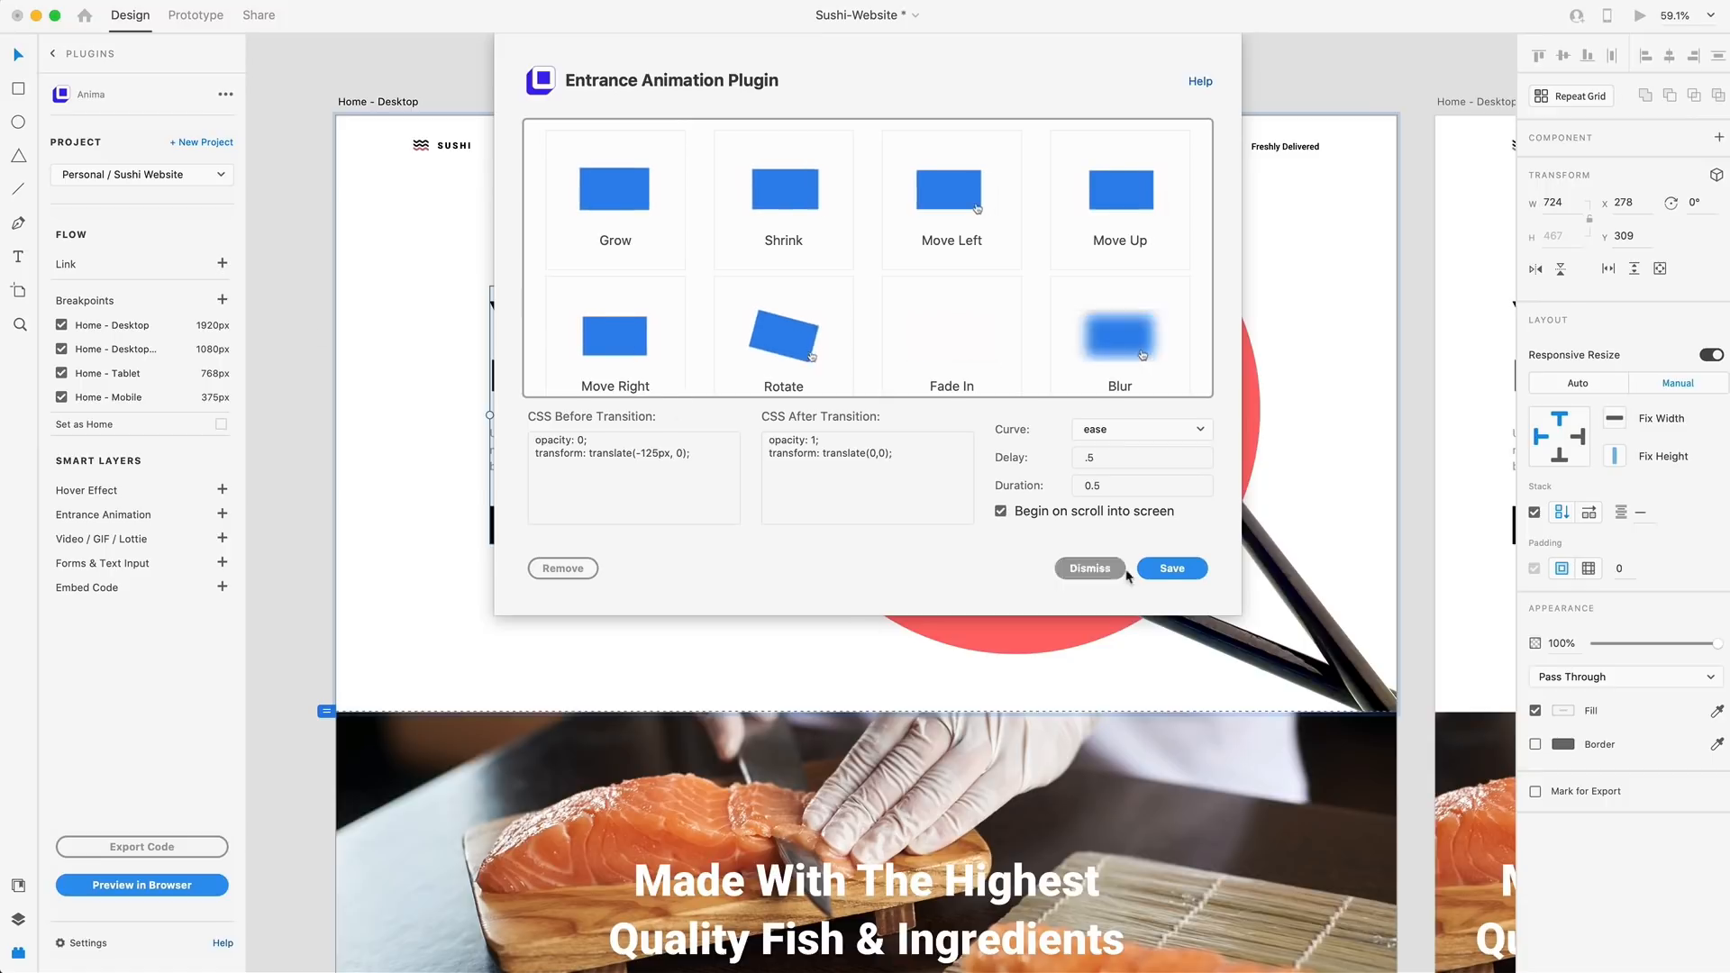
{"action": "left_click", "coordinate": [1172, 569]}
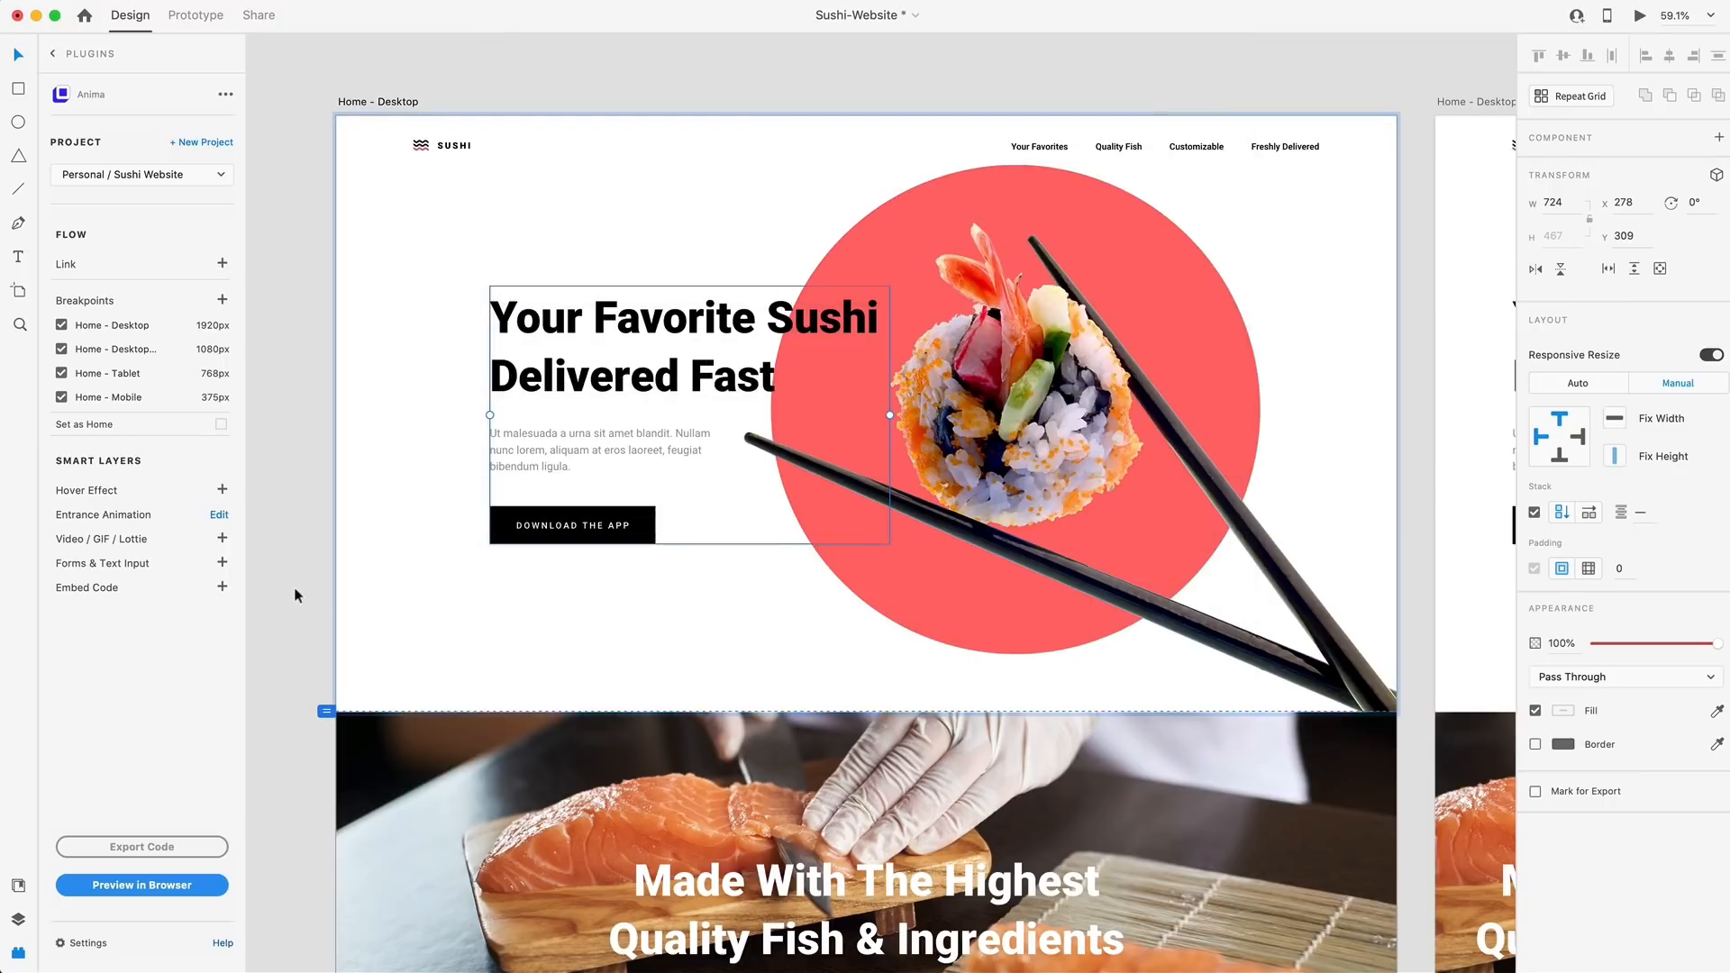
Add a Move Up entrance animation to the "Made With The Highest Quality Fish & Ingredients" heading, starting from translate(0, 125px)
{"action": "scroll", "coordinate": [878, 539], "scroll_direction": "down", "scroll_amount": 5}
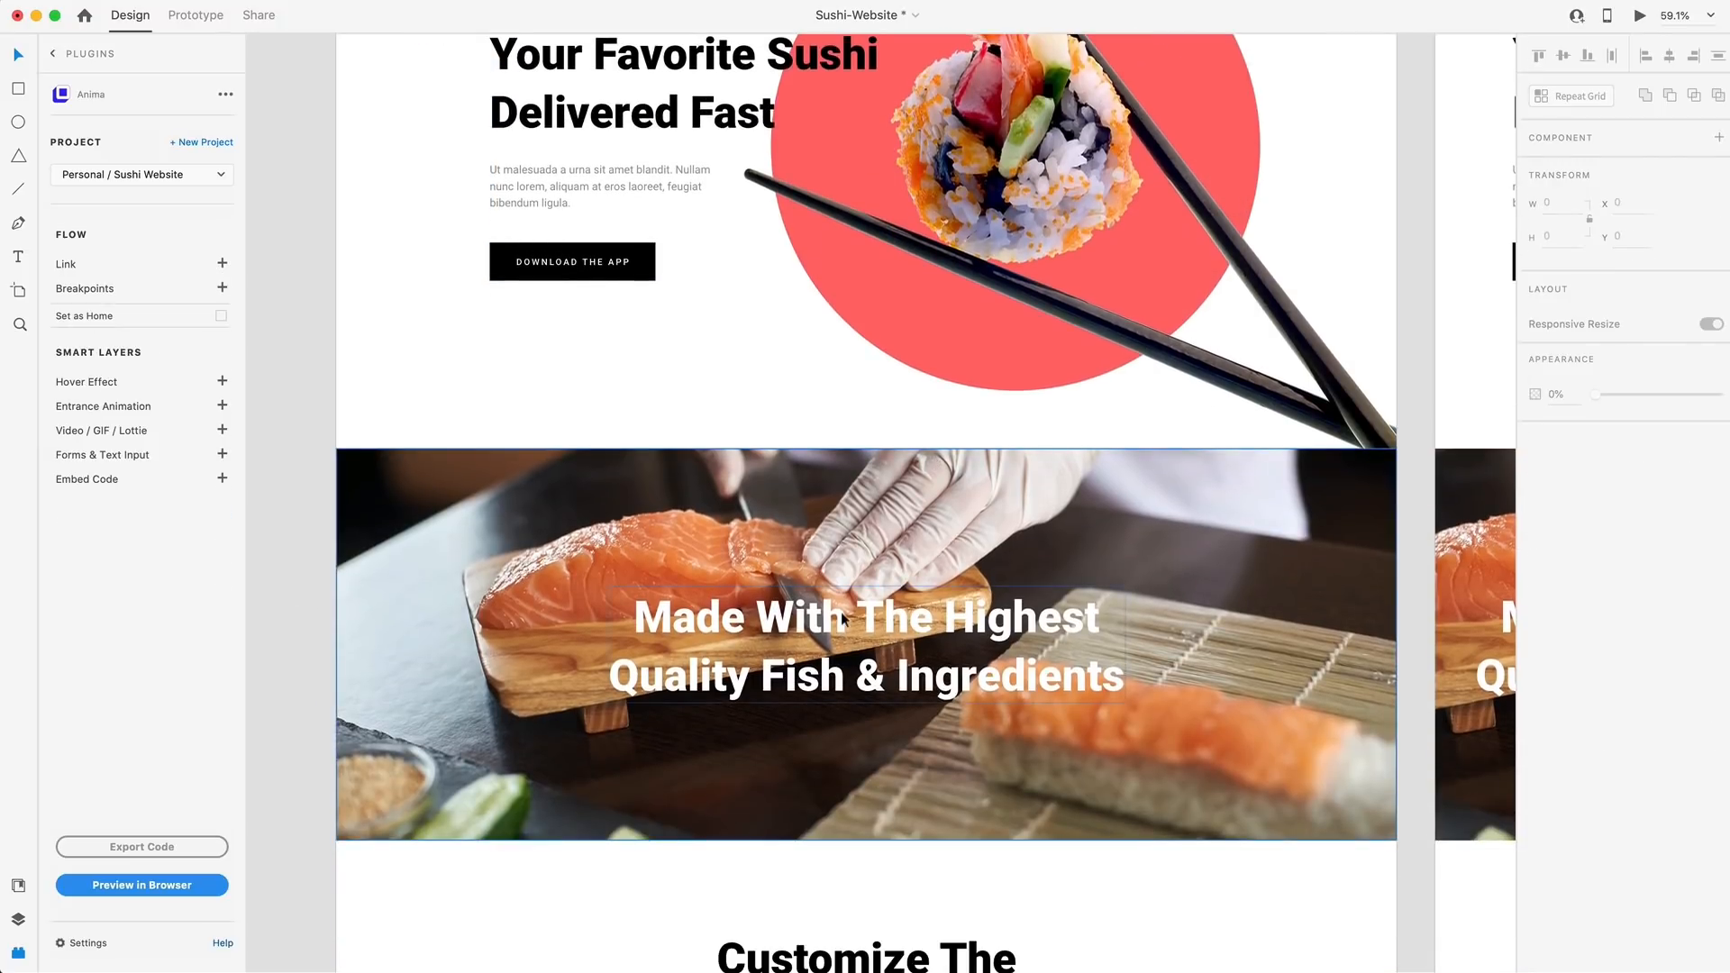
{"action": "left_click", "coordinate": [872, 618]}
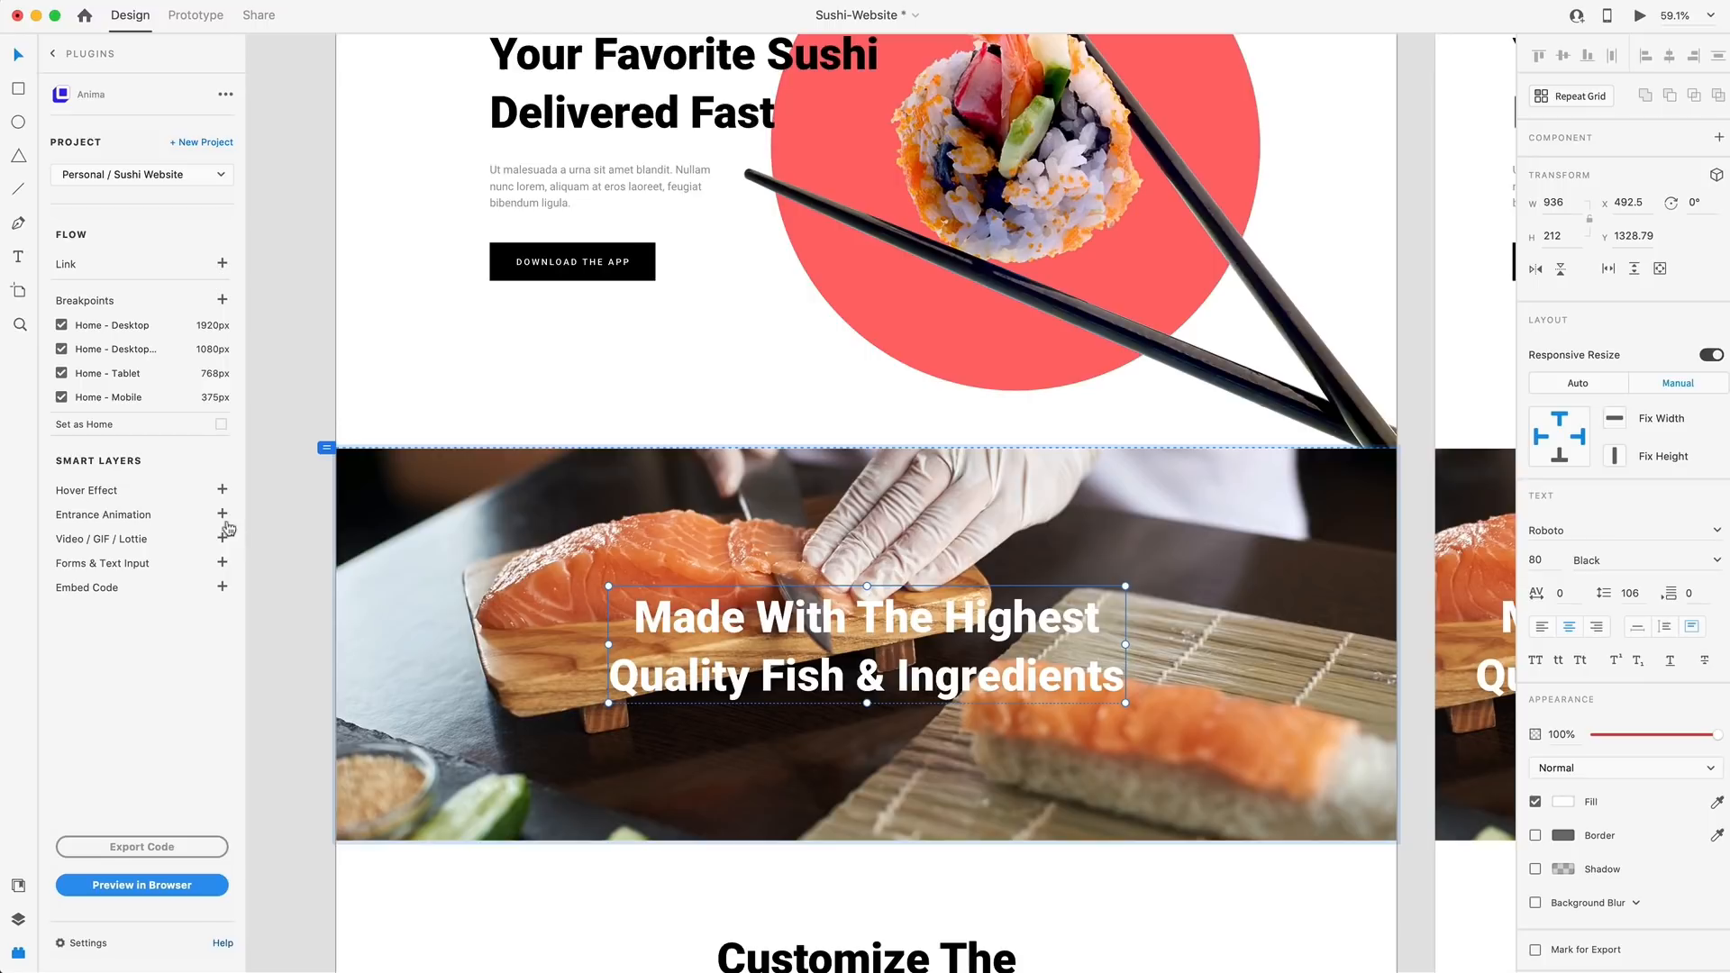
{"action": "left_click", "coordinate": [221, 515]}
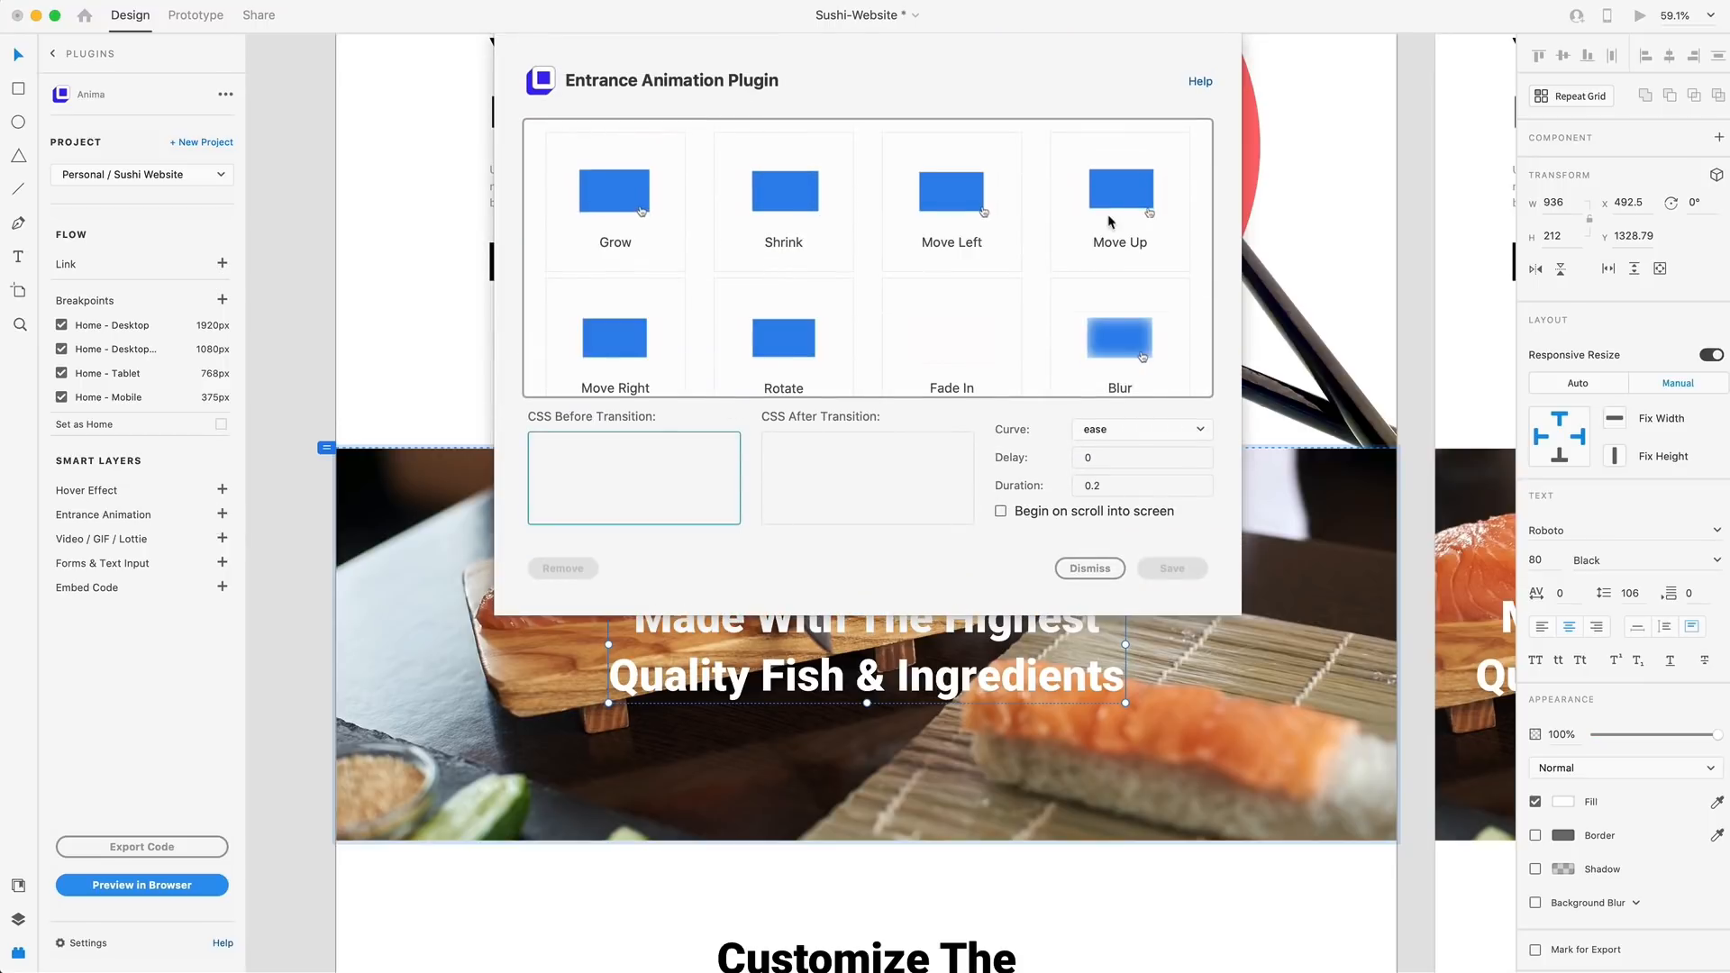
{"action": "left_click", "coordinate": [1105, 182]}
{"action": "left_click", "coordinate": [651, 454]}
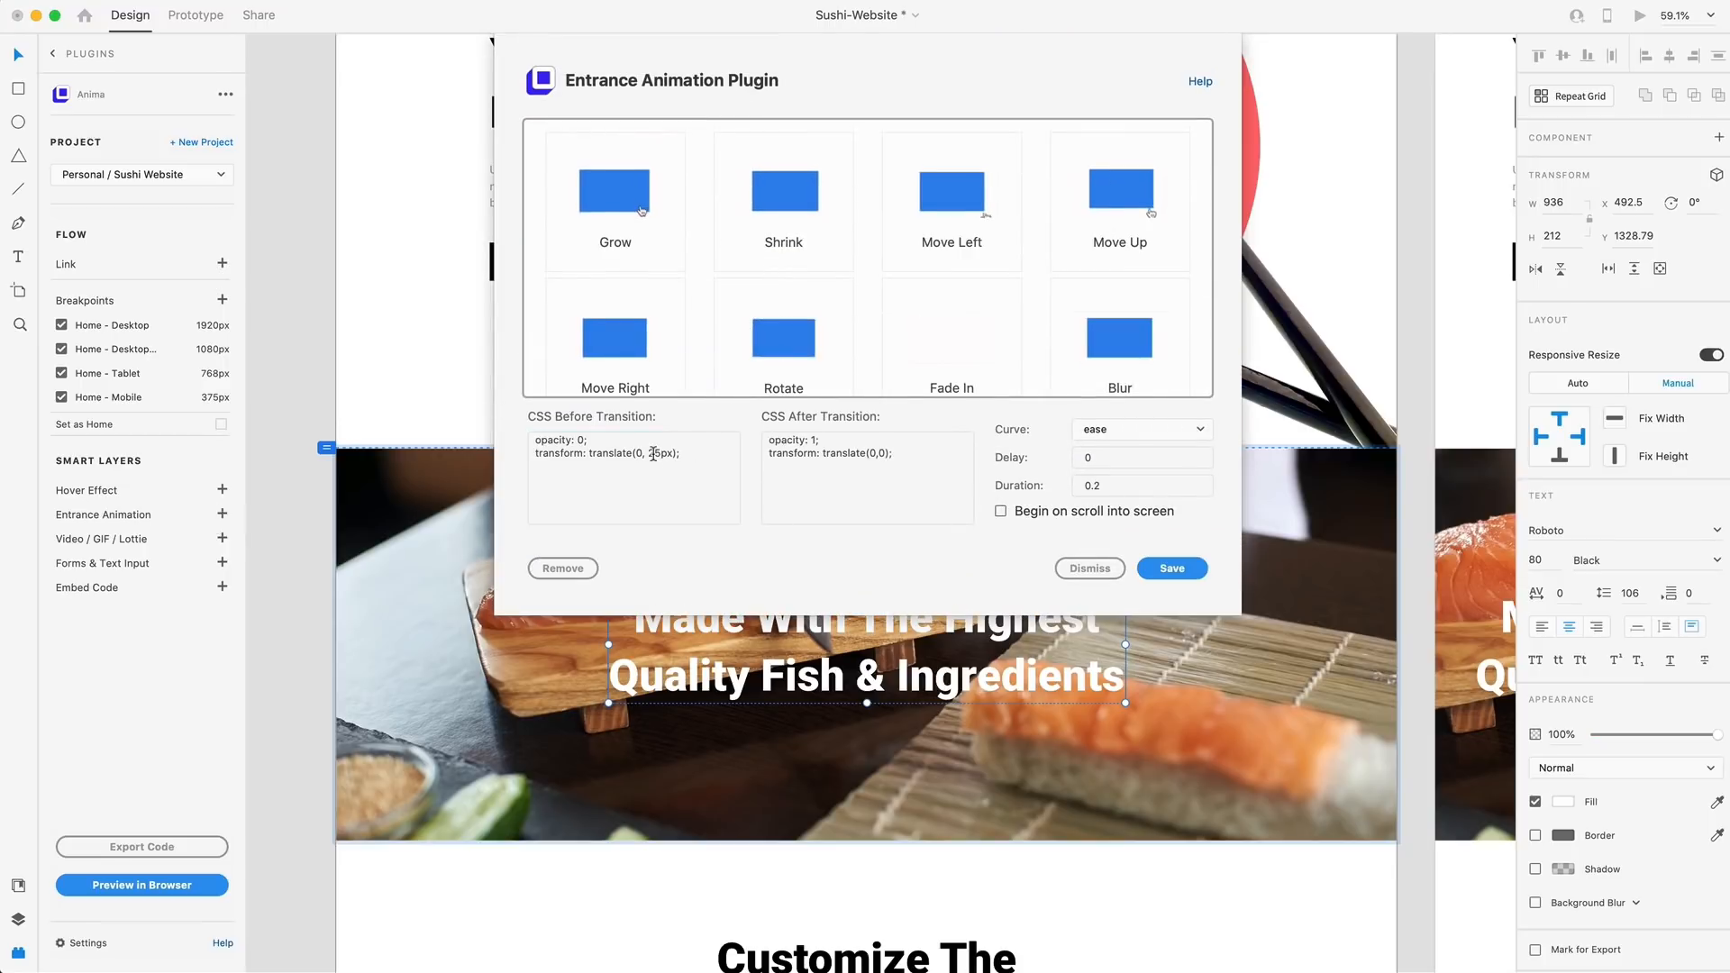
{"action": "key", "text": "super+a"}
{"action": "left_click", "coordinate": [651, 454]}
{"action": "type", "text": "1"}
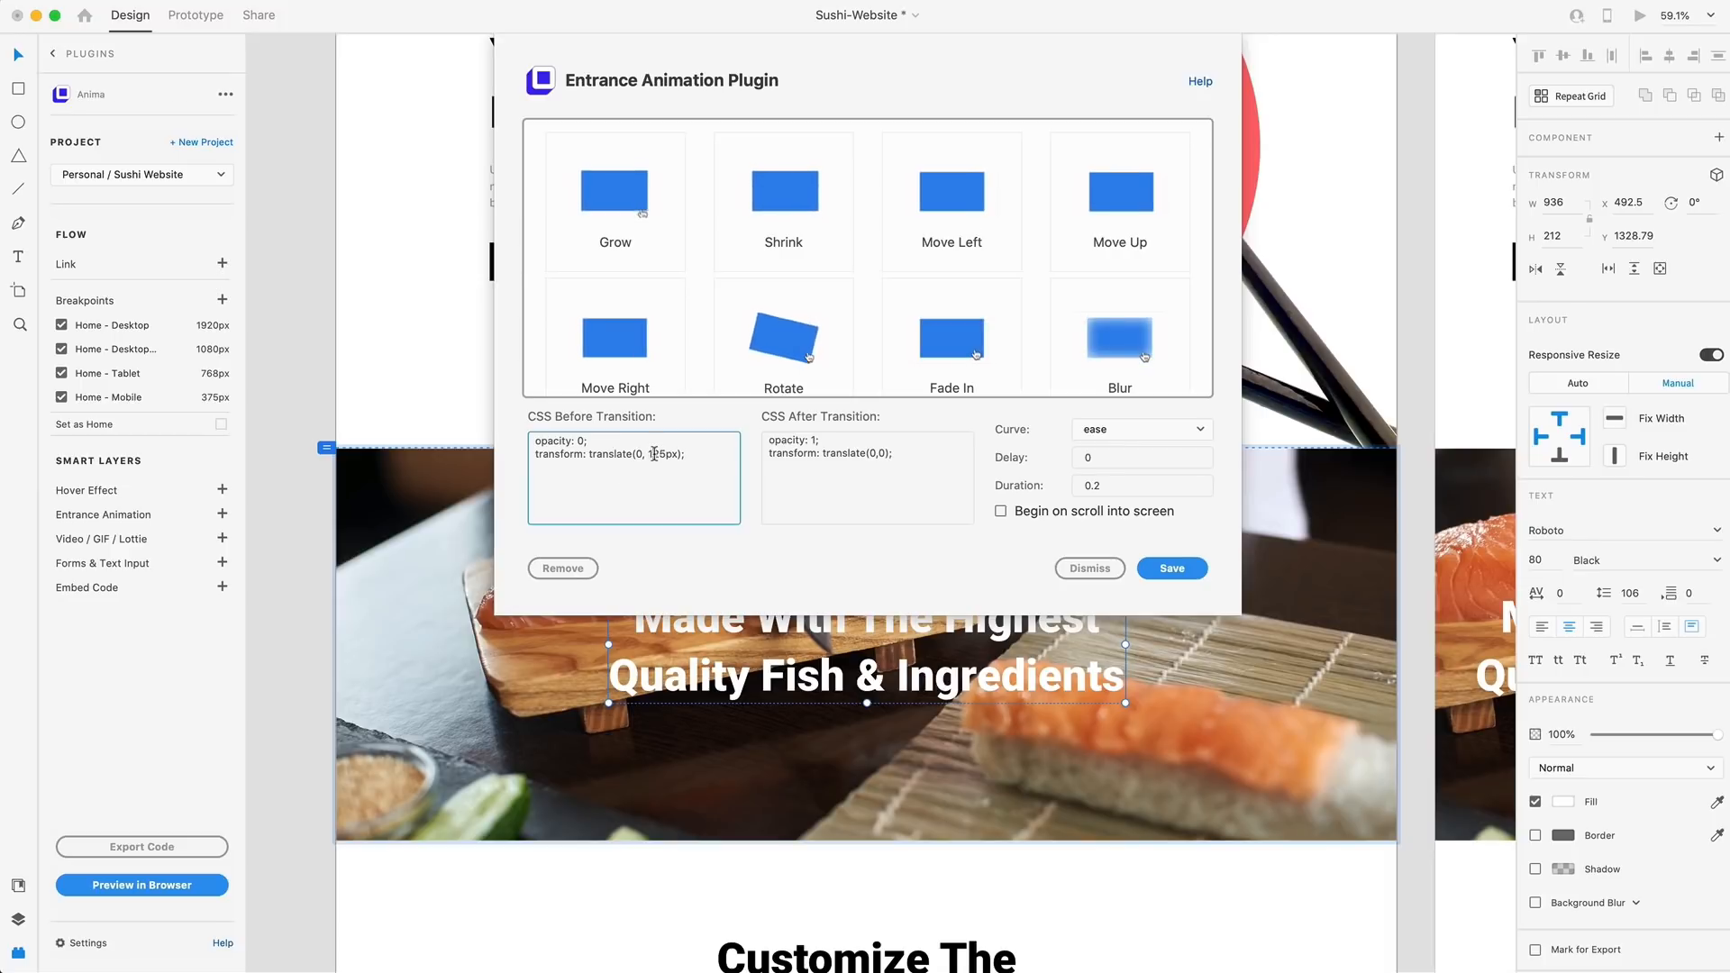
Set the heading animation's delay to .3 and duration to 0.5, make it begin on scroll into screen, and save it
{"action": "double_click", "coordinate": [1107, 459]}
{"action": "type", "text": ".4"}
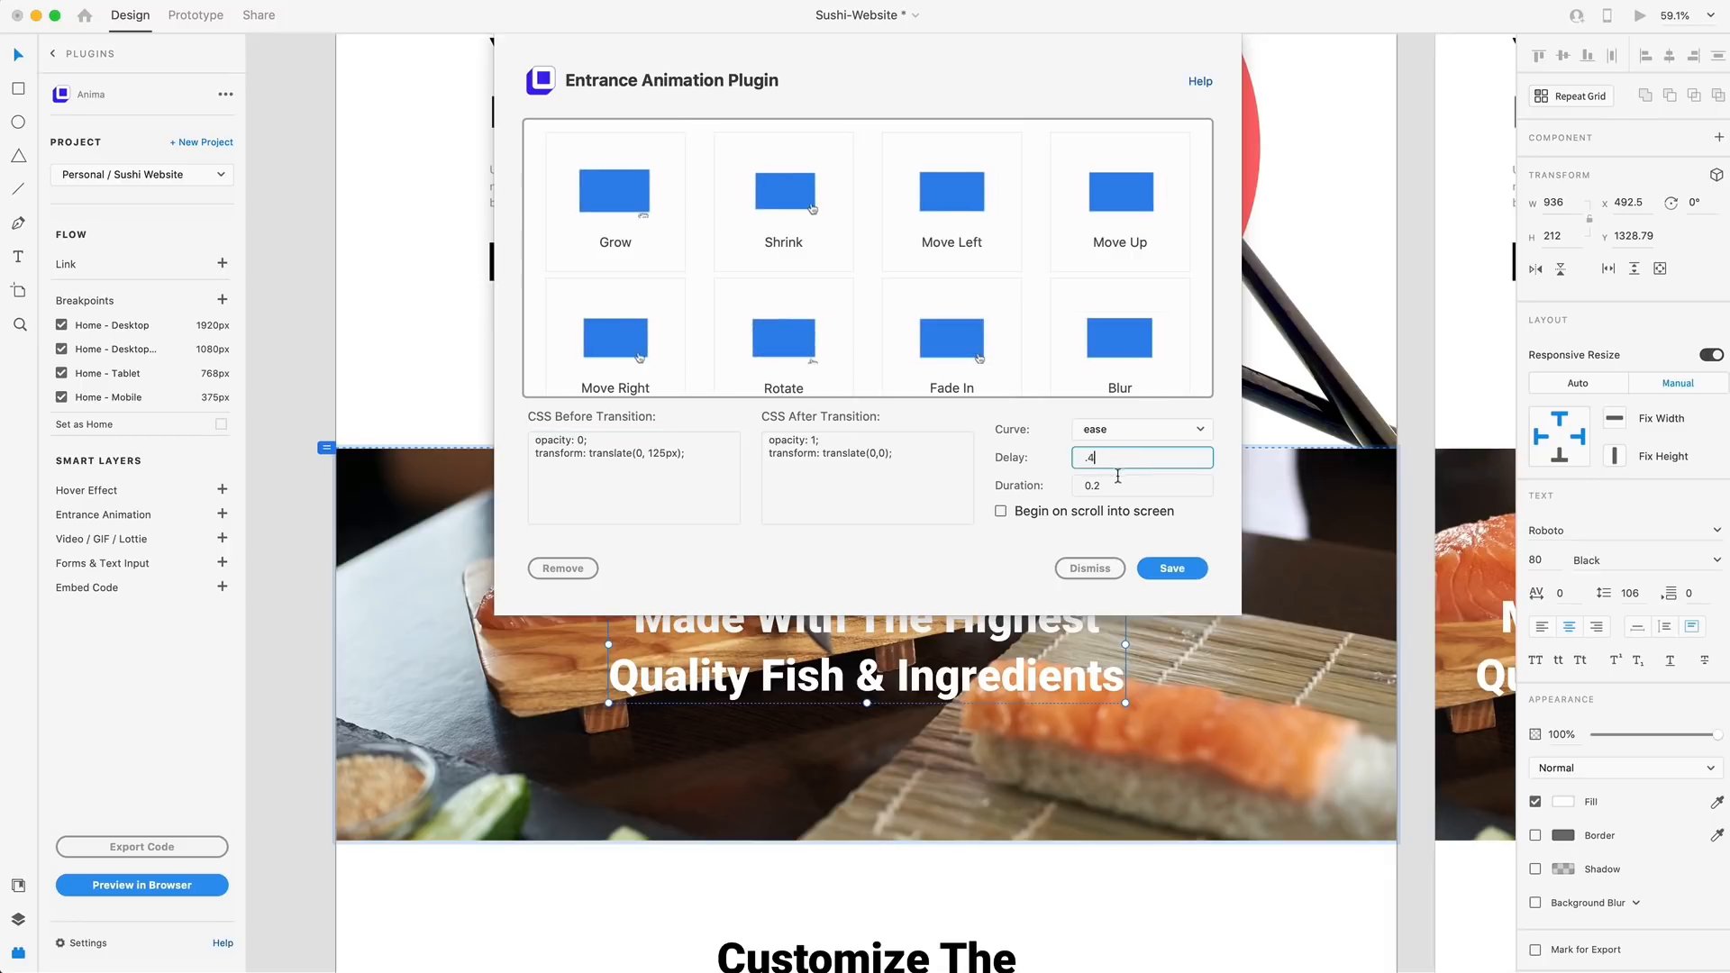
{"action": "key", "text": "BackSpace"}
{"action": "type", "text": "3"}
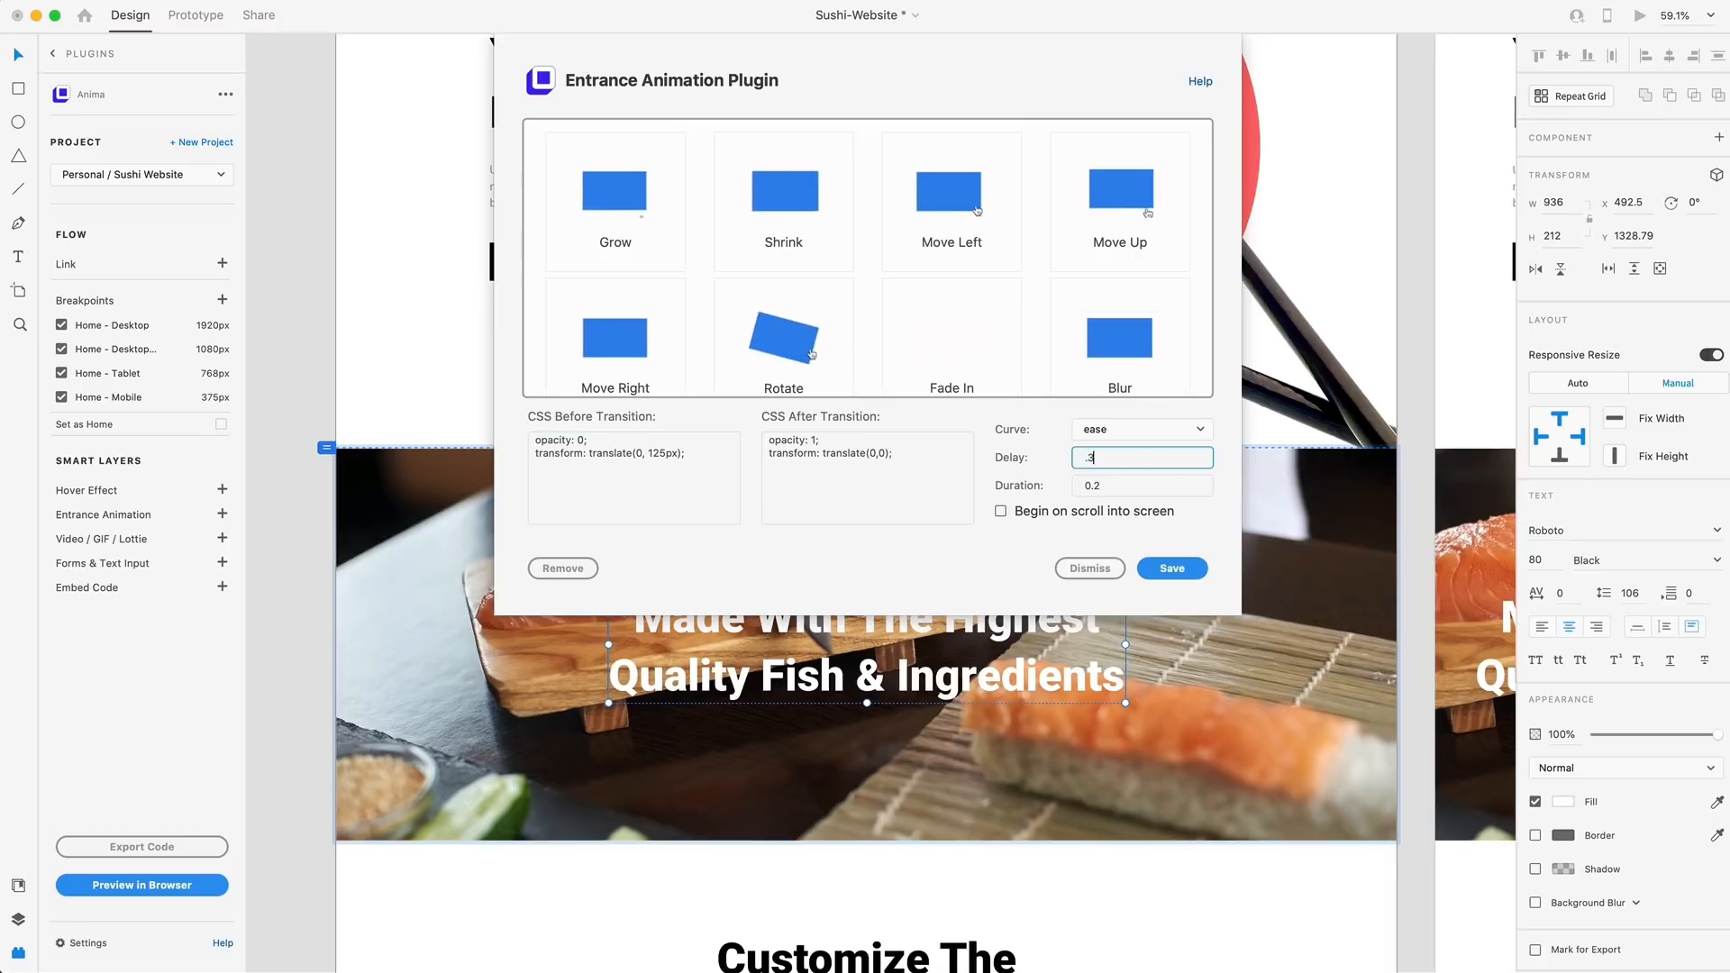
{"action": "left_click", "coordinate": [1127, 485]}
{"action": "key", "text": "BackSpace"}
{"action": "type", "text": "5"}
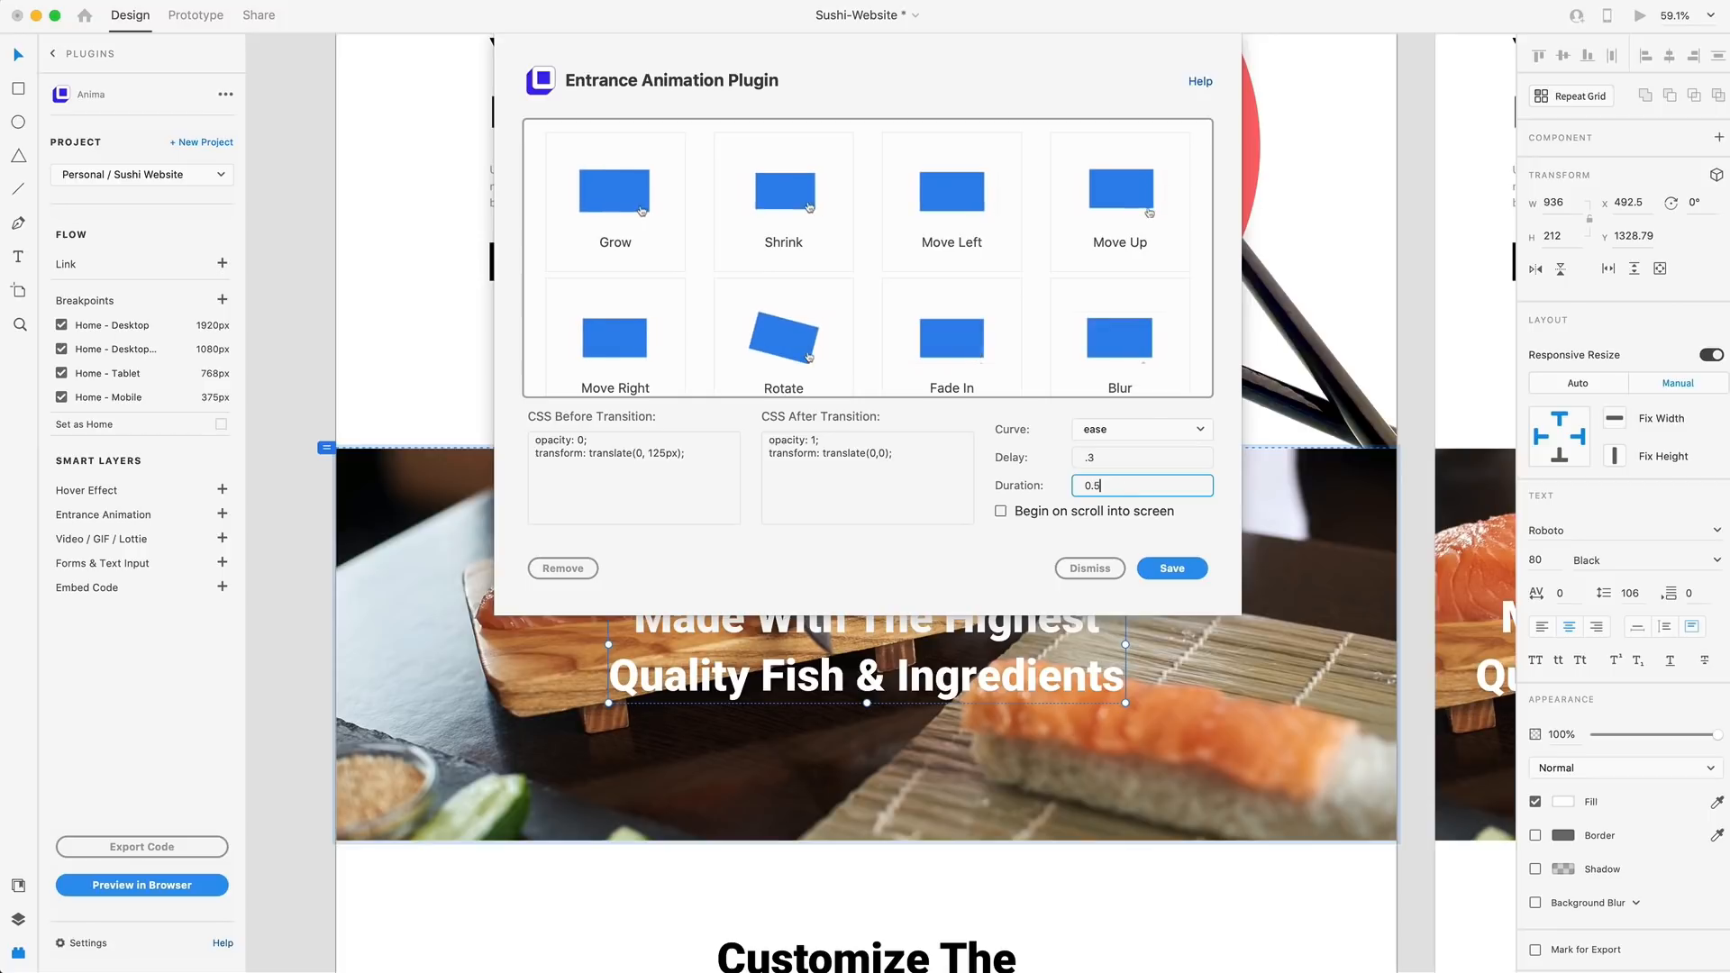
{"action": "left_click", "coordinate": [1001, 511]}
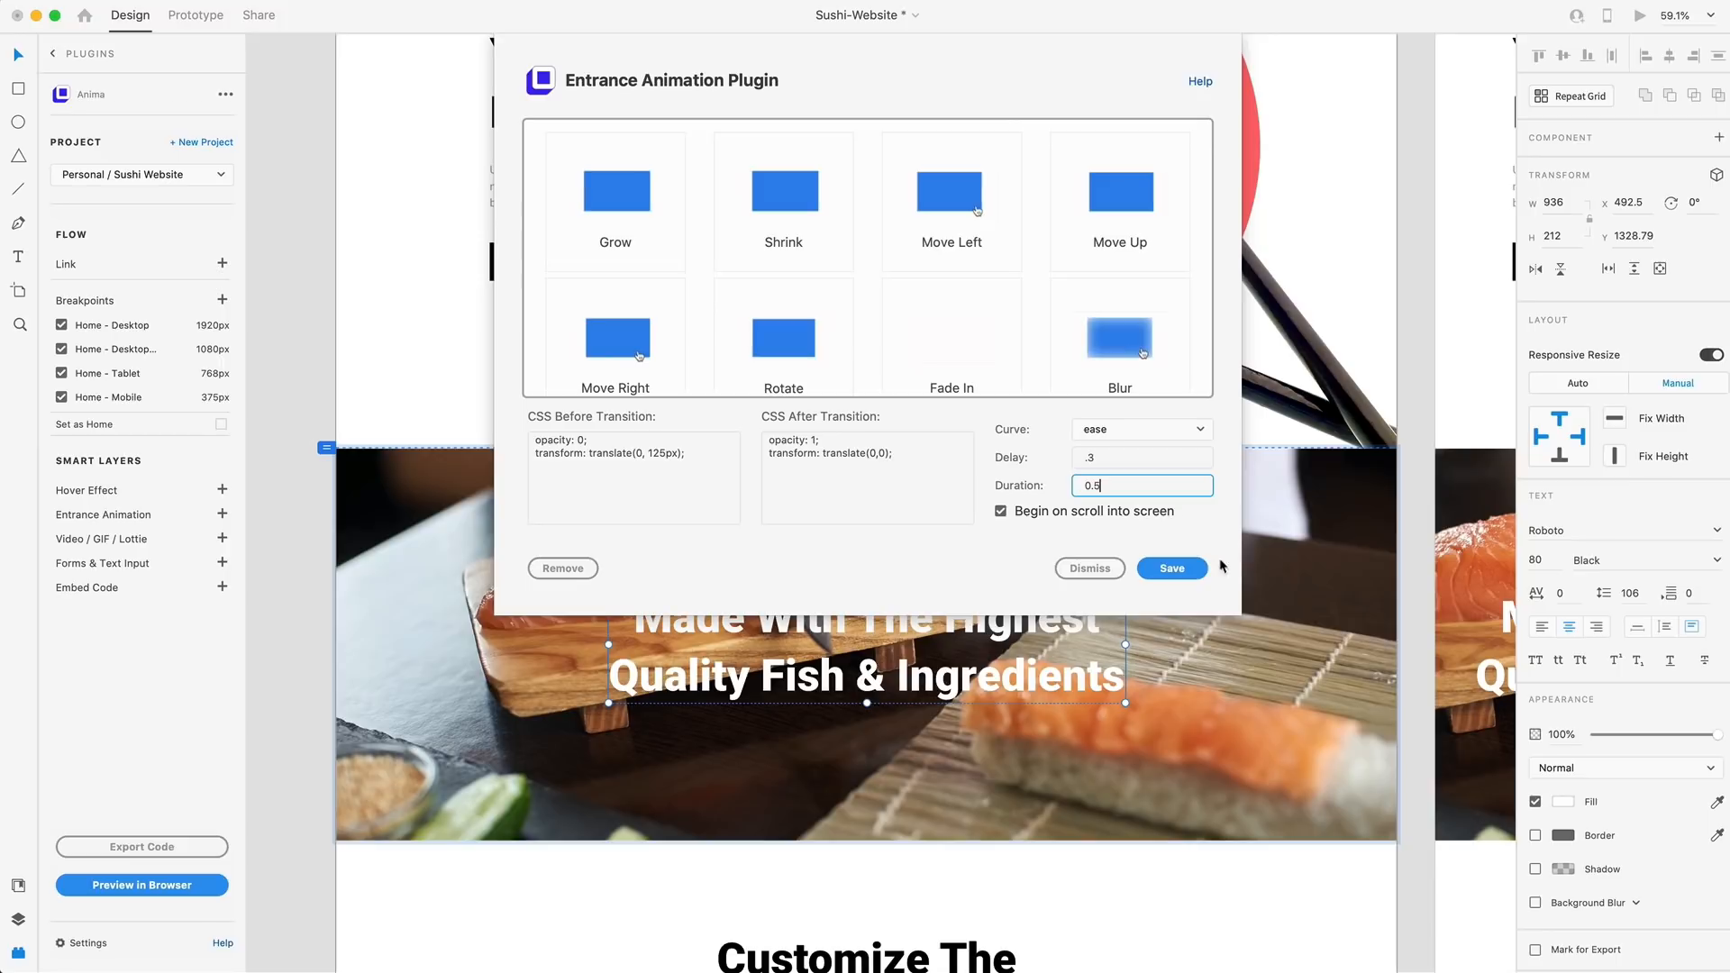
{"action": "left_click", "coordinate": [1194, 571]}
{"action": "left_click", "coordinate": [311, 300]}
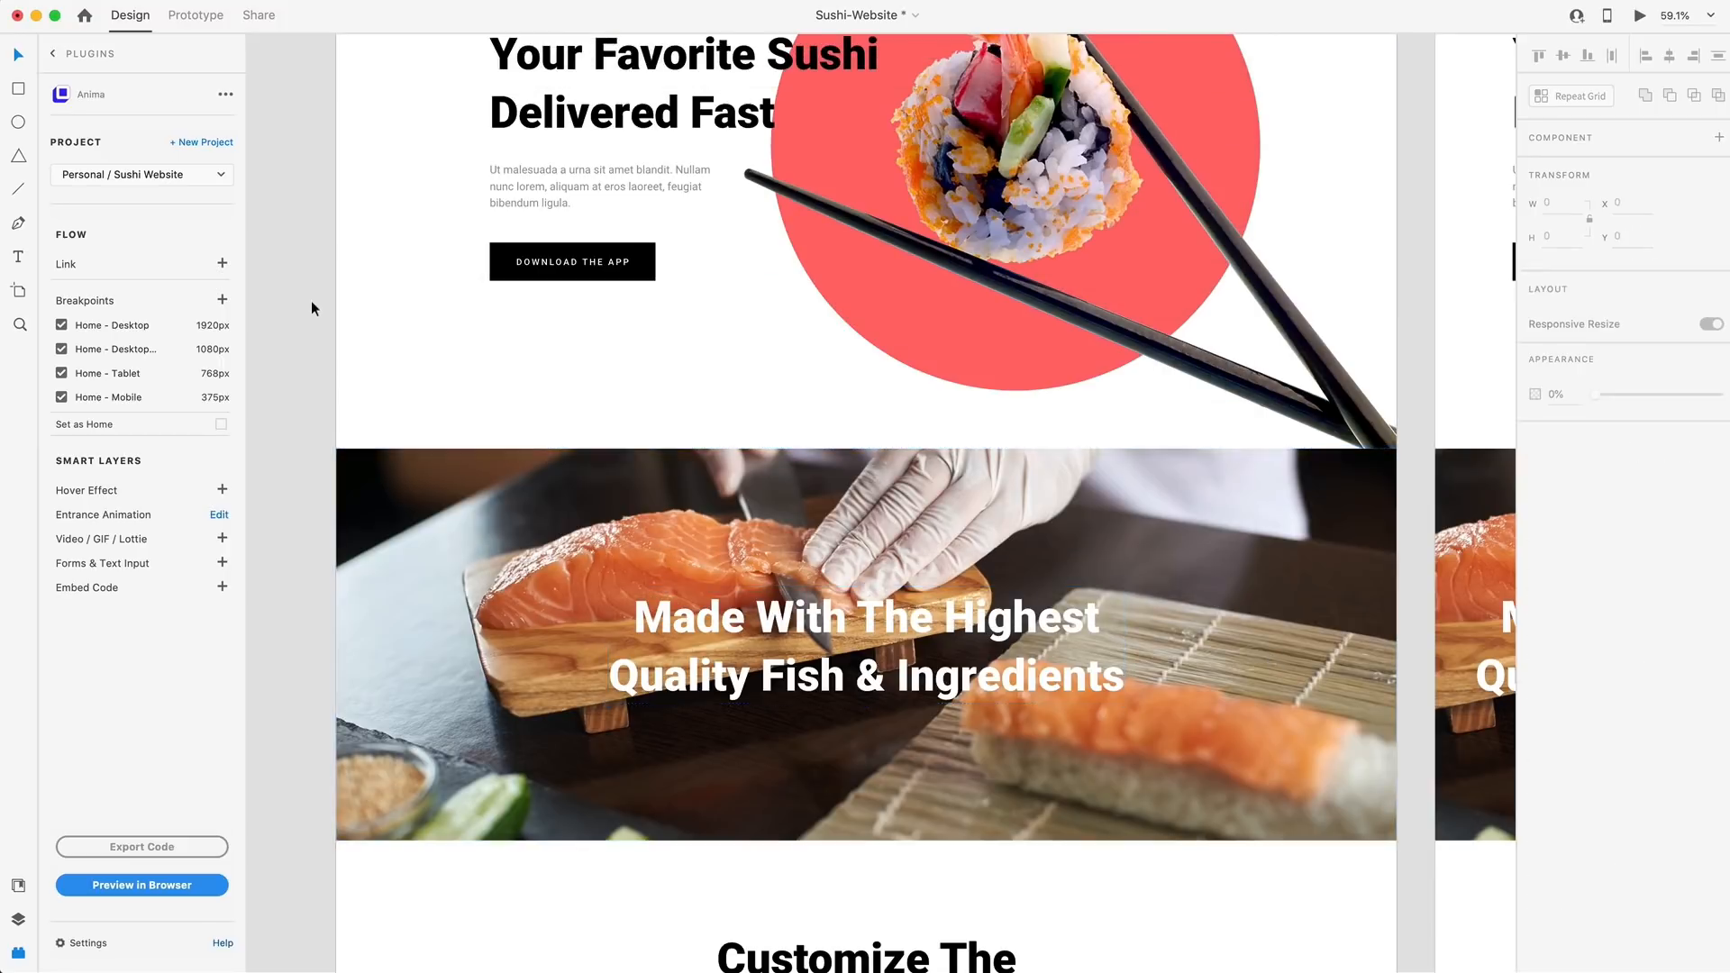
Preview the Home - Desktop artboard in the browser at the 1920 px desktop size and check the hero and heading entrance animations
{"action": "scroll", "coordinate": [403, 245], "scroll_direction": "up", "scroll_amount": 3}
{"action": "left_click", "coordinate": [380, 64]}
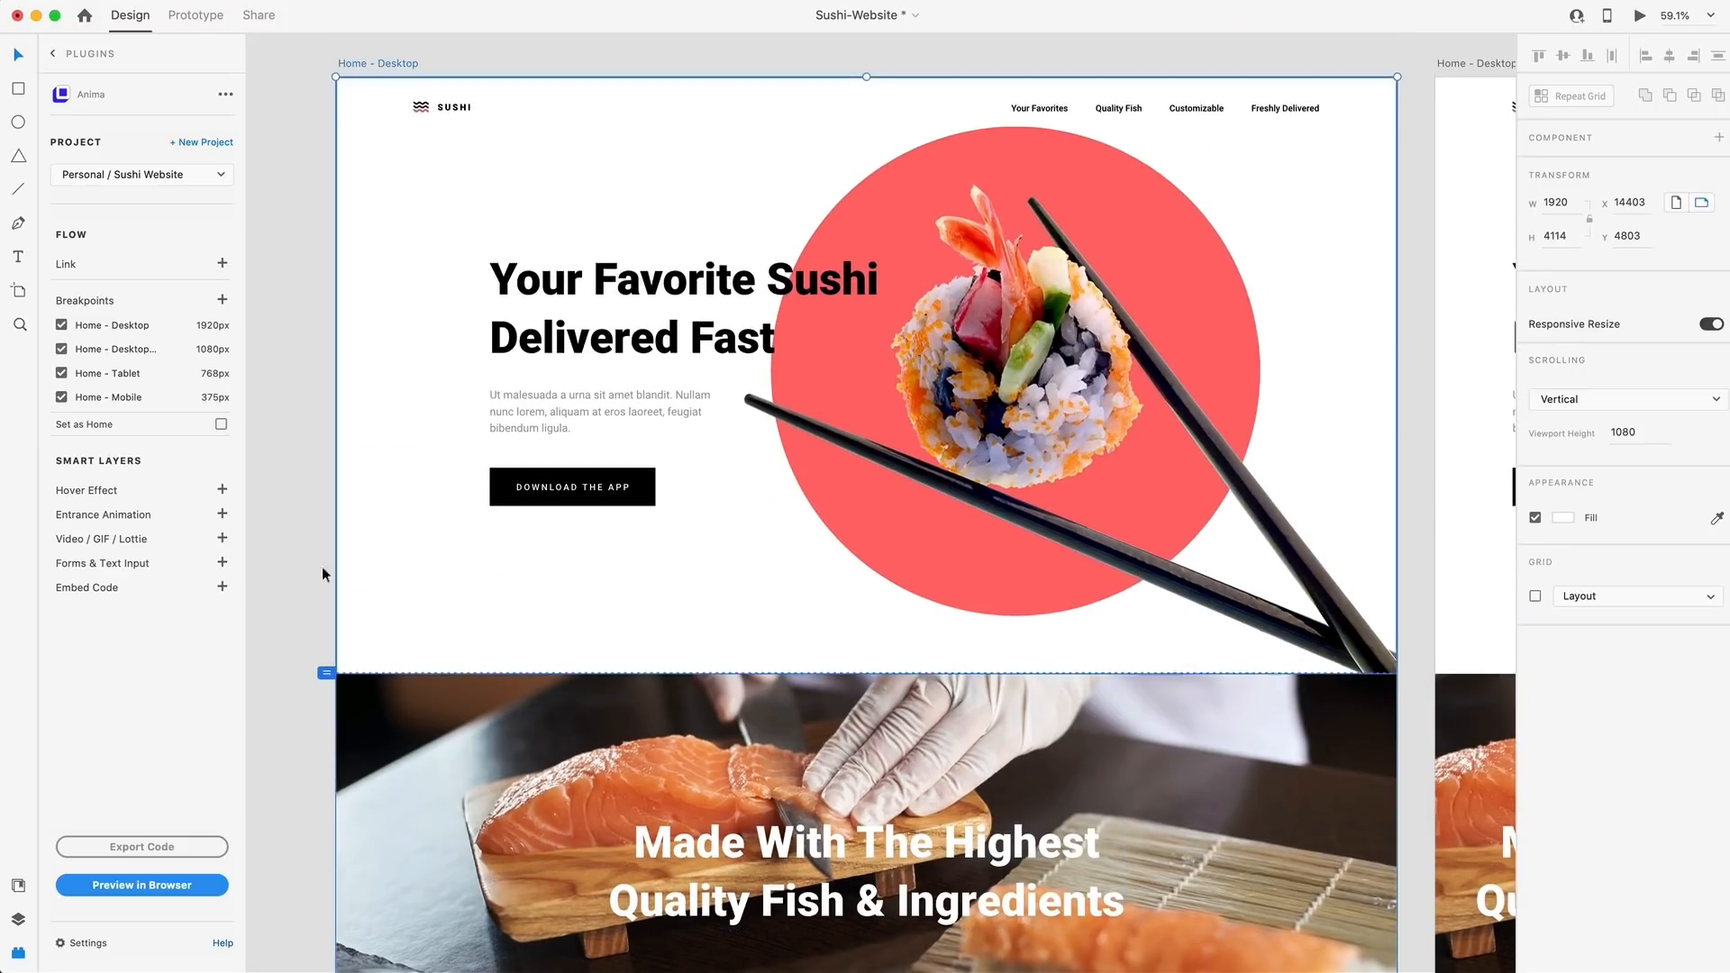
{"action": "left_click", "coordinate": [171, 885]}
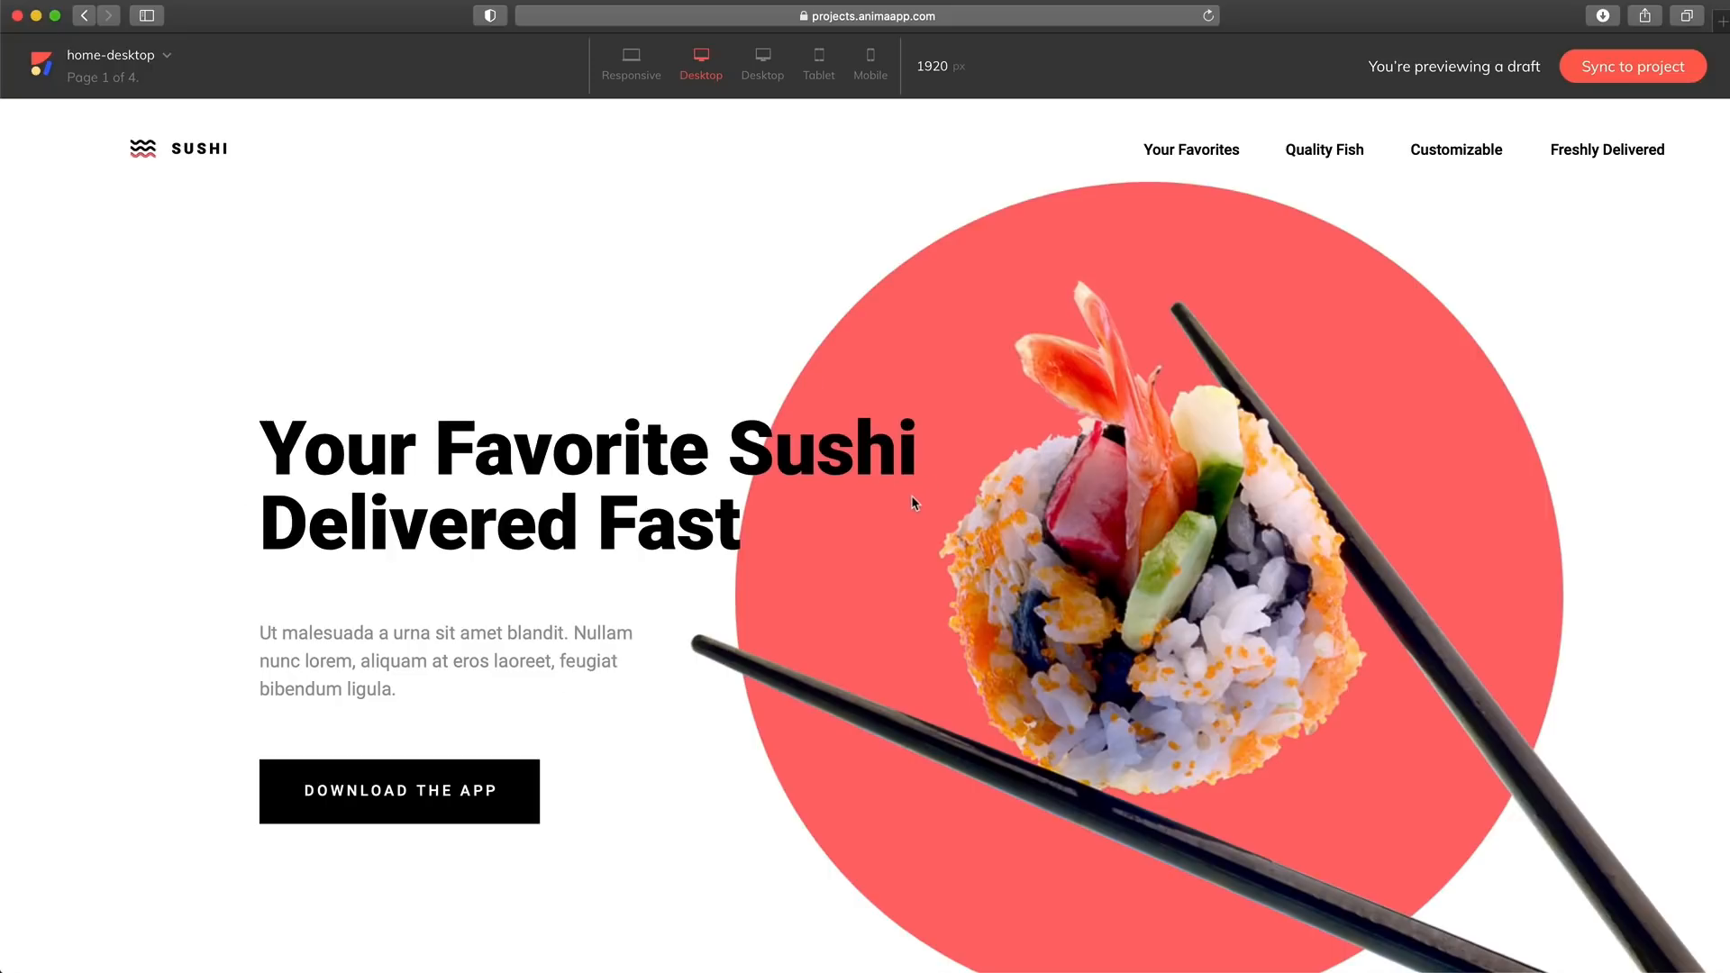
{"action": "left_click", "coordinate": [762, 66]}
{"action": "left_click", "coordinate": [700, 66]}
{"action": "scroll", "coordinate": [937, 244], "scroll_direction": "down", "scroll_amount": 10}
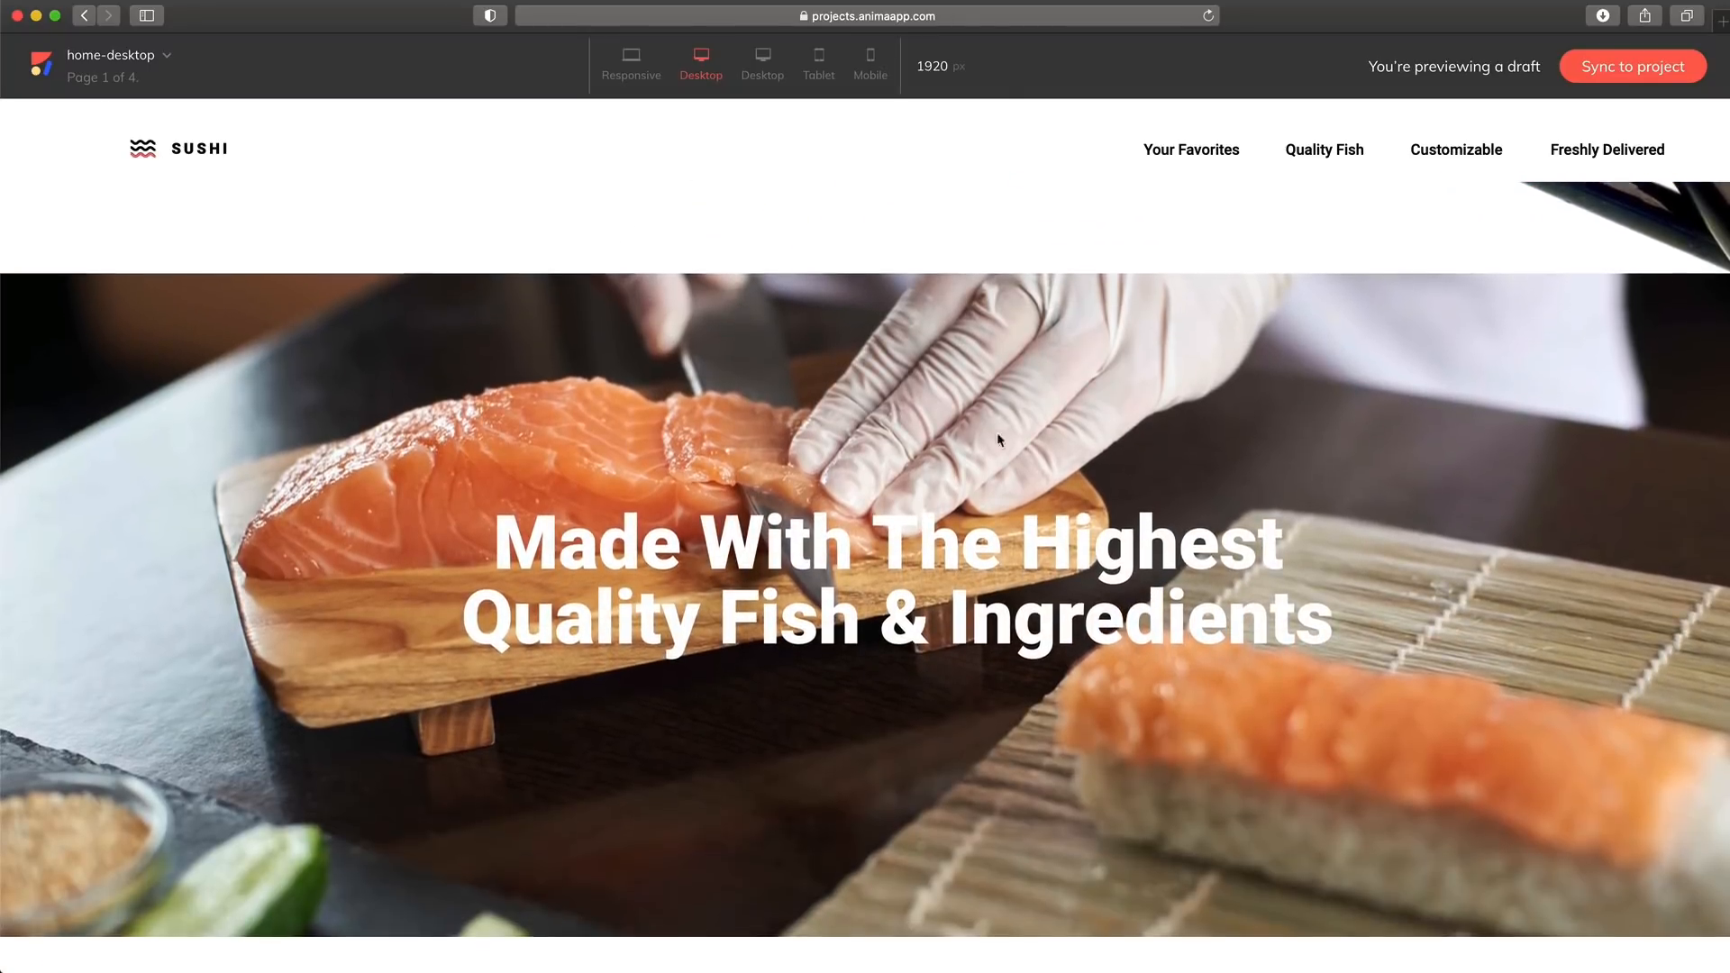
{"action": "scroll", "coordinate": [998, 439], "scroll_direction": "down", "scroll_amount": 1}
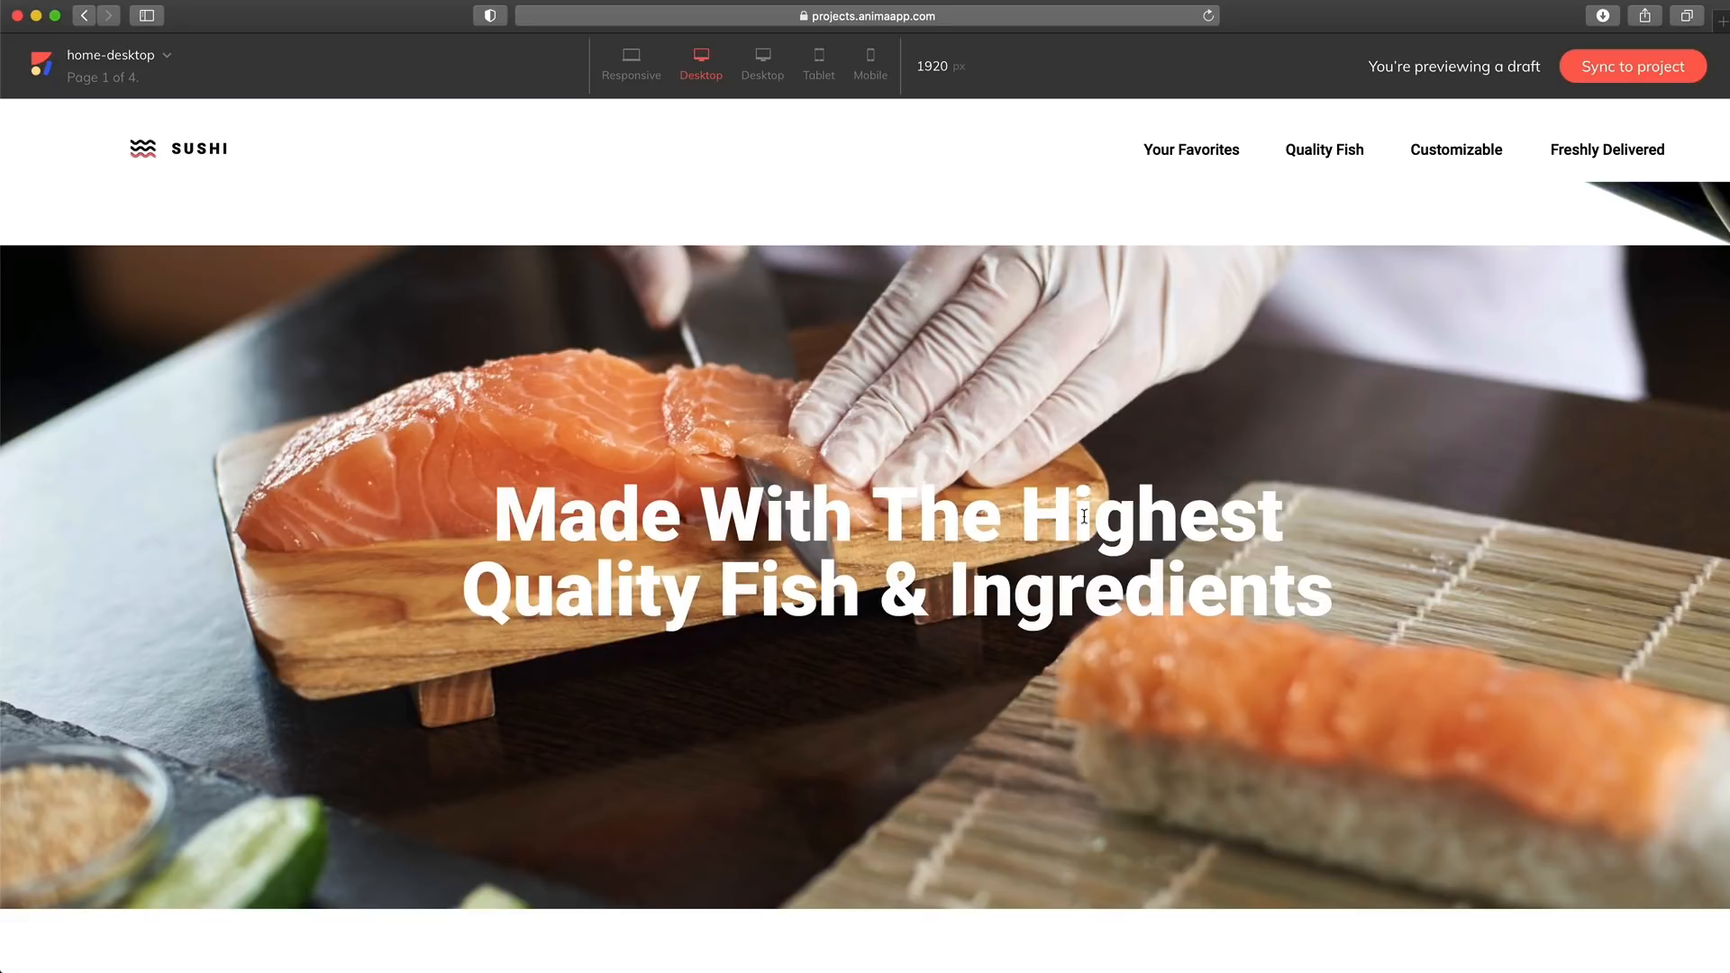
{"action": "scroll", "coordinate": [1080, 513], "scroll_direction": "up", "scroll_amount": 10}
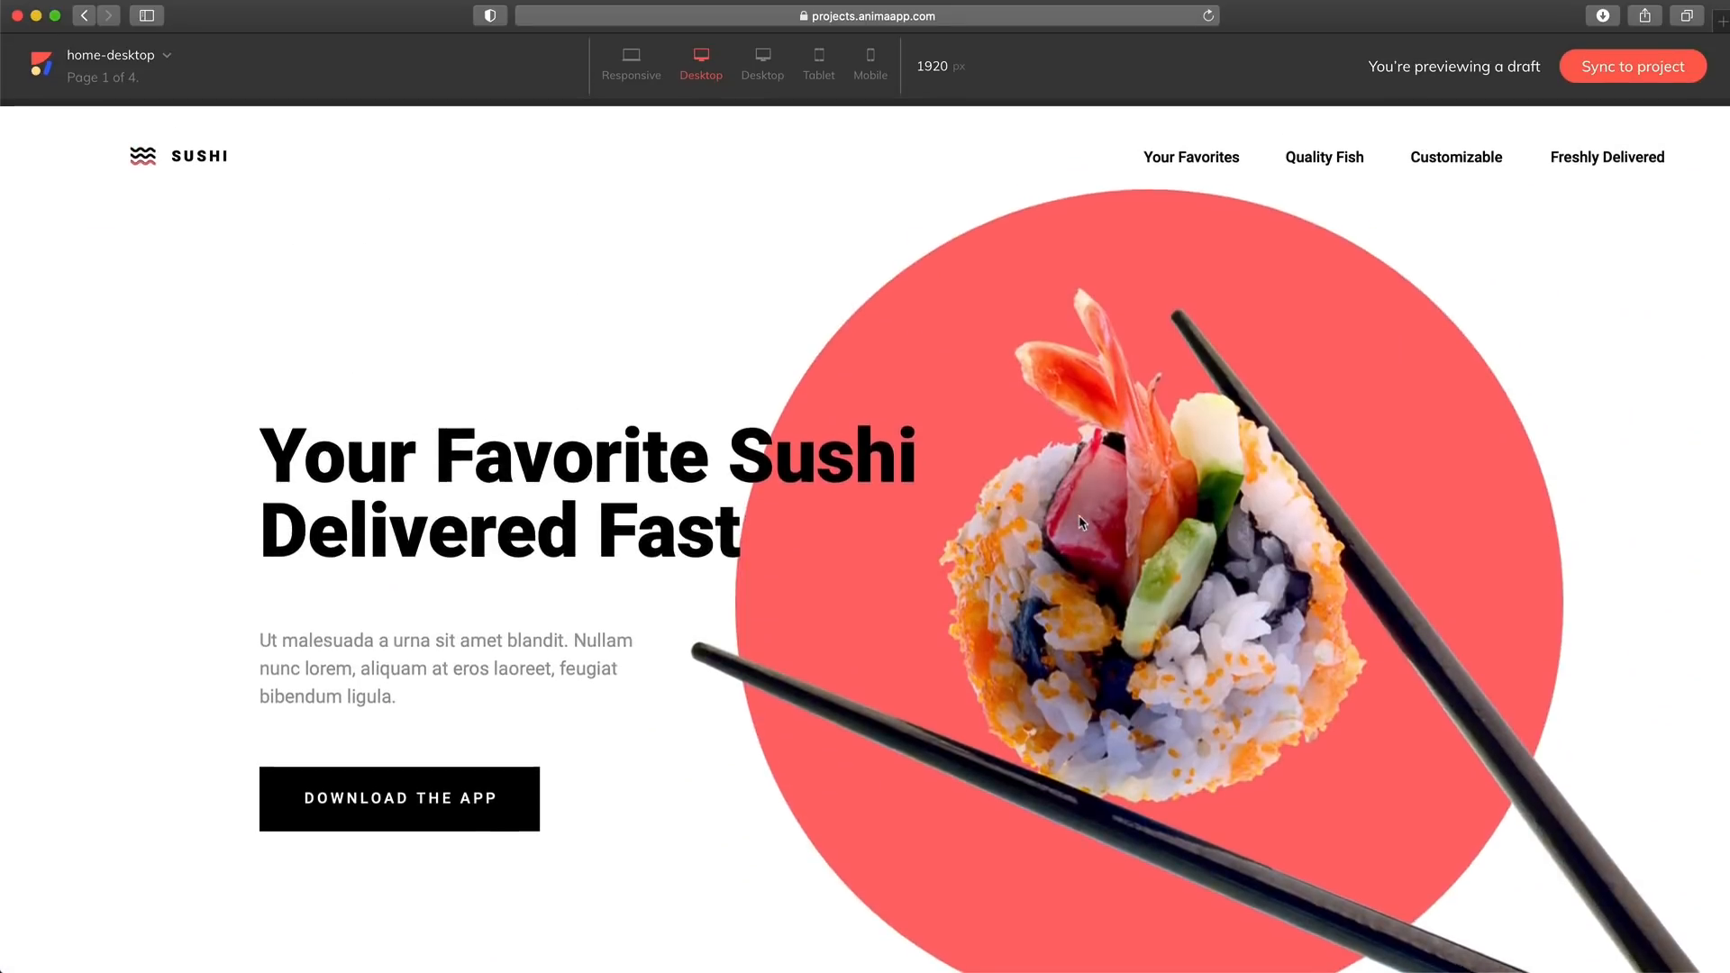